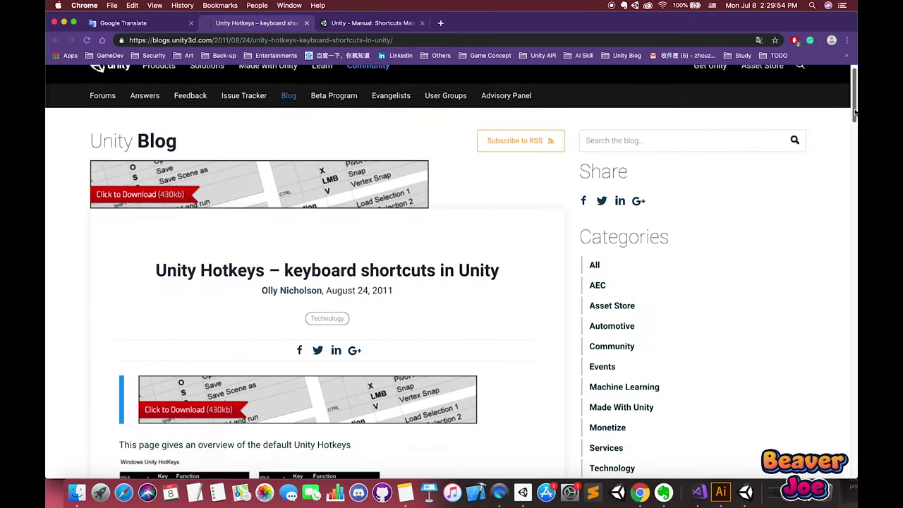
Read through the Unity Hotkeys blog post and the Shortcuts Manager page of the Unity manual
{"action": "scroll", "coordinate": [854, 131], "scroll_direction": "down", "scroll_amount": 5}
{"action": "left_click_drag", "start_coordinate": [854, 131], "coordinate": [846, 196]}
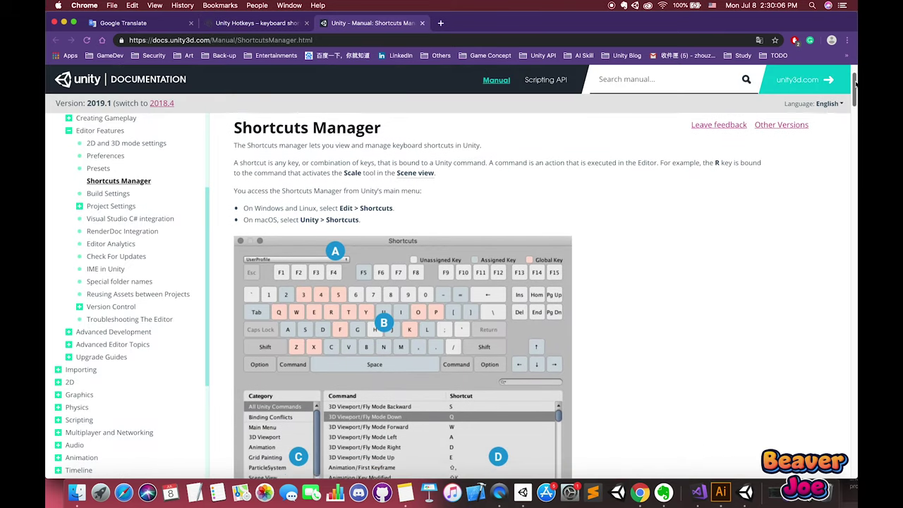
{"action": "left_click_drag", "start_coordinate": [856, 83], "coordinate": [857, 128]}
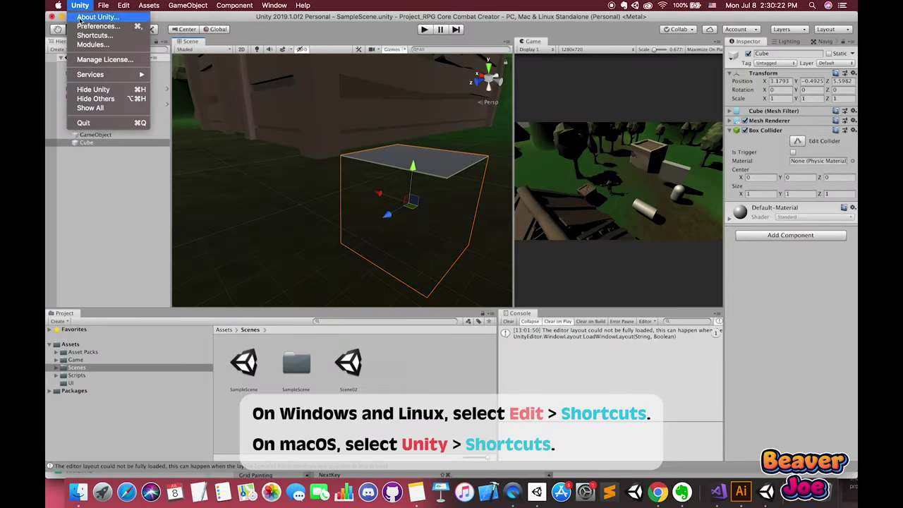
In Unity, open the Shortcuts manager and examine the Binding Conflicts, 3D Viewport and Main Menu command categories
{"action": "left_click", "coordinate": [83, 35]}
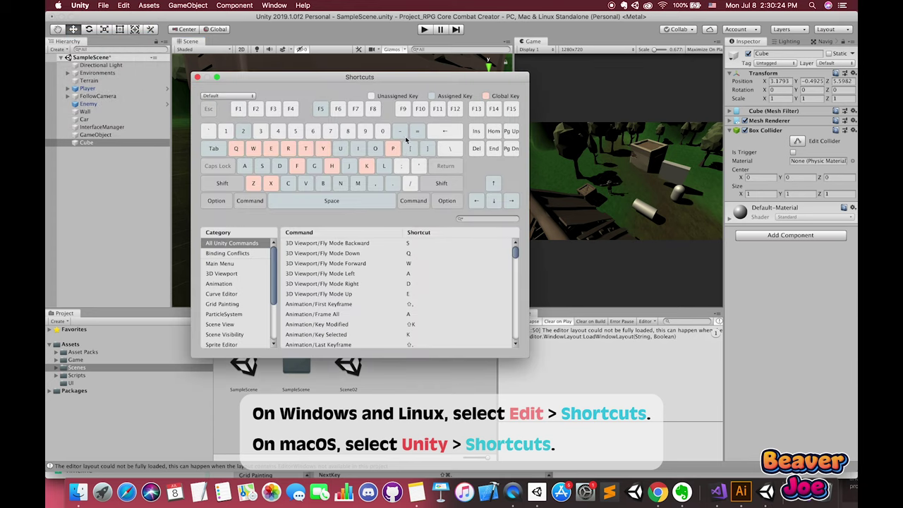
{"action": "mouse_move", "coordinate": [522, 256]}
{"action": "left_mouse_down"}
{"action": "mouse_move", "coordinate": [521, 283]}
{"action": "mouse_move", "coordinate": [521, 254]}
{"action": "left_mouse_up"}
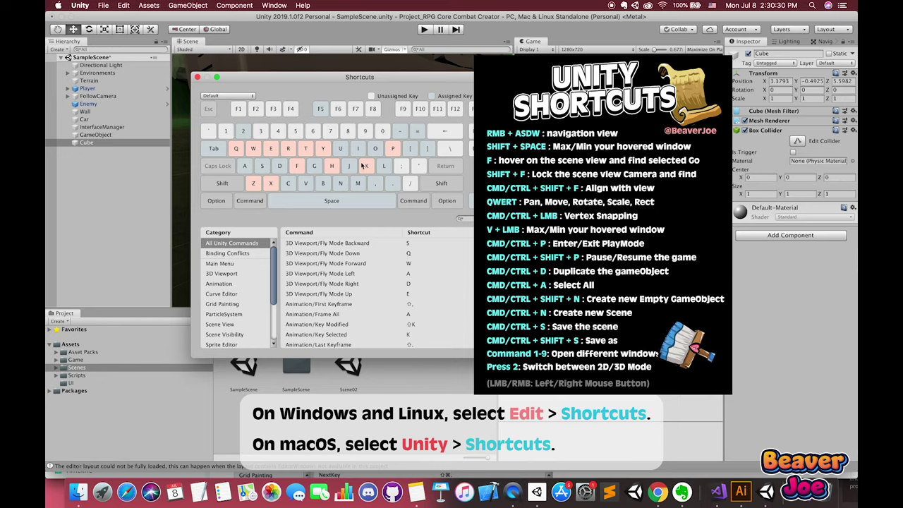
{"action": "left_click", "coordinate": [227, 253]}
{"action": "left_click", "coordinate": [223, 273]}
{"action": "left_click", "coordinate": [228, 264]}
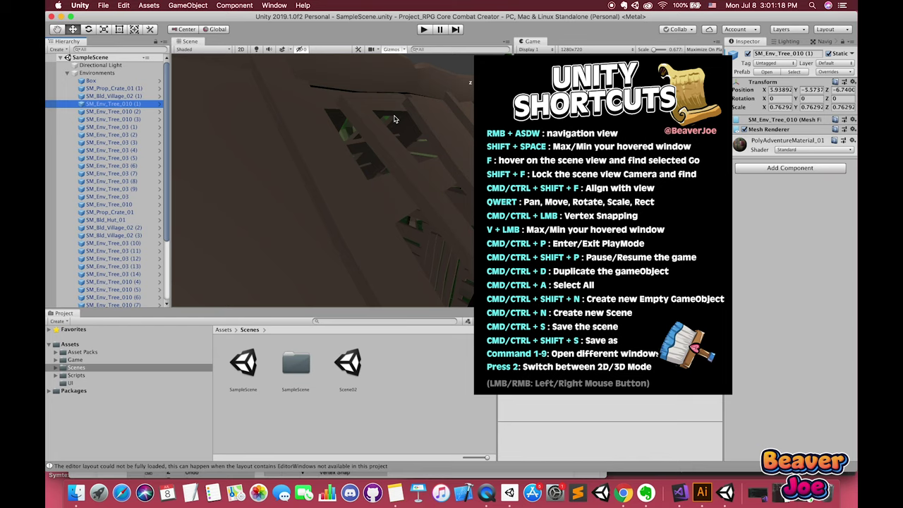
Frame SM_Env_Tree_010 (1), SM_Bld_Village_02 (2) and SM_Env_Tree_03 (12) one after another in the Scene view
{"action": "left_click", "coordinate": [343, 169]}
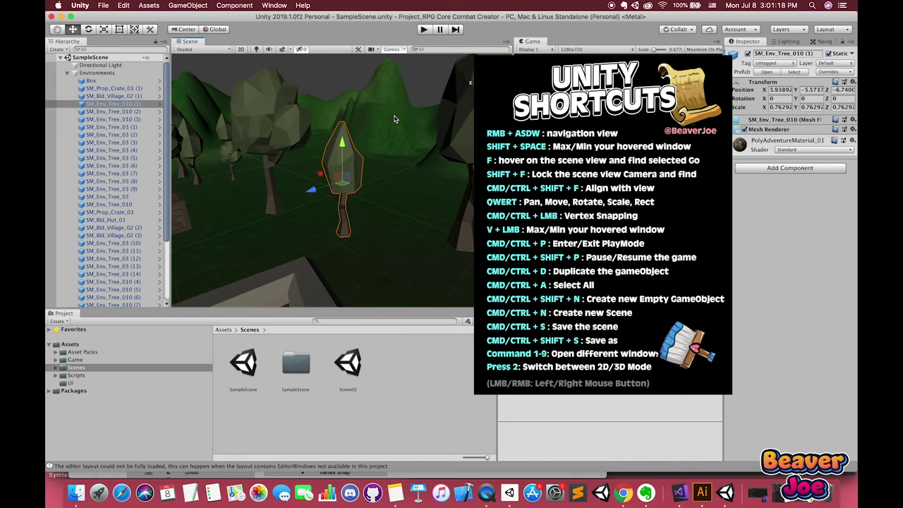
{"action": "left_click", "coordinate": [113, 227]}
{"action": "key", "text": "f"}
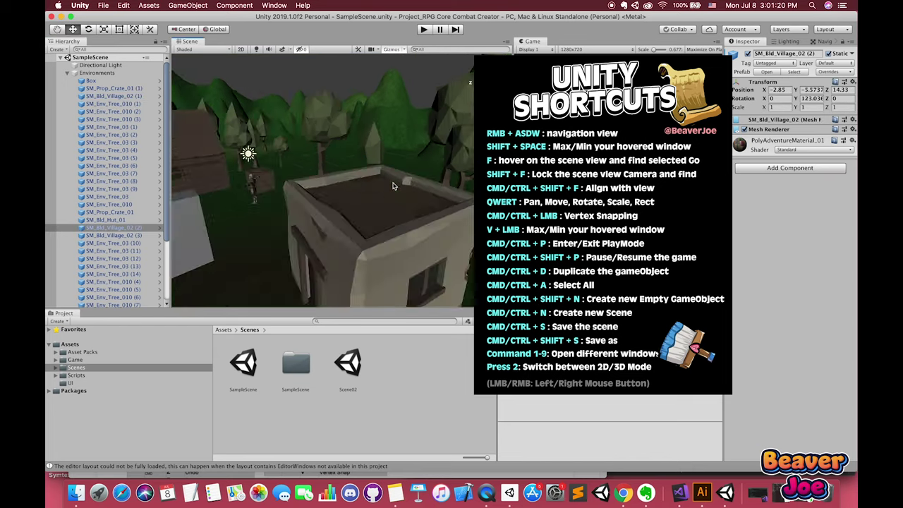
{"action": "left_click", "coordinate": [113, 258]}
{"action": "key", "text": "f"}
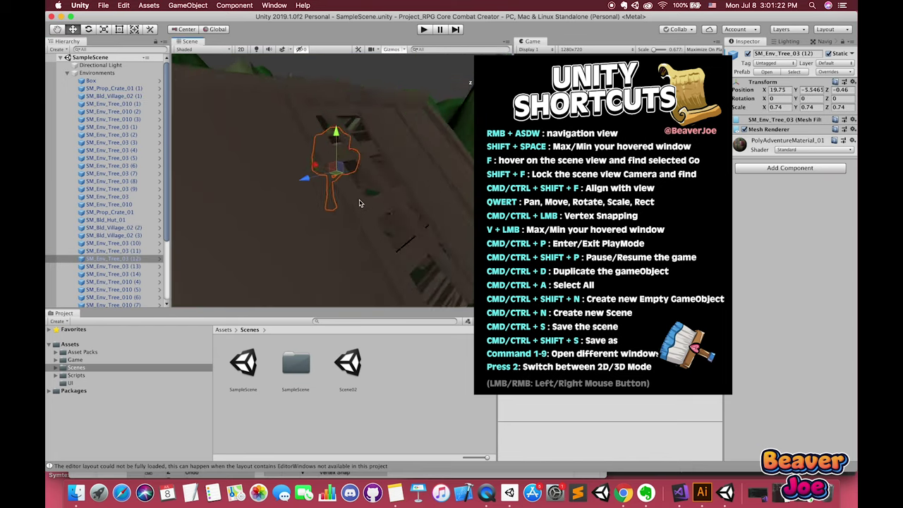
Frame SM_Env_Tree_010 (3) and the SM_Prop_Crate_01 crate in the Scene view, and orbit around the crate
{"action": "left_click", "coordinate": [111, 120]}
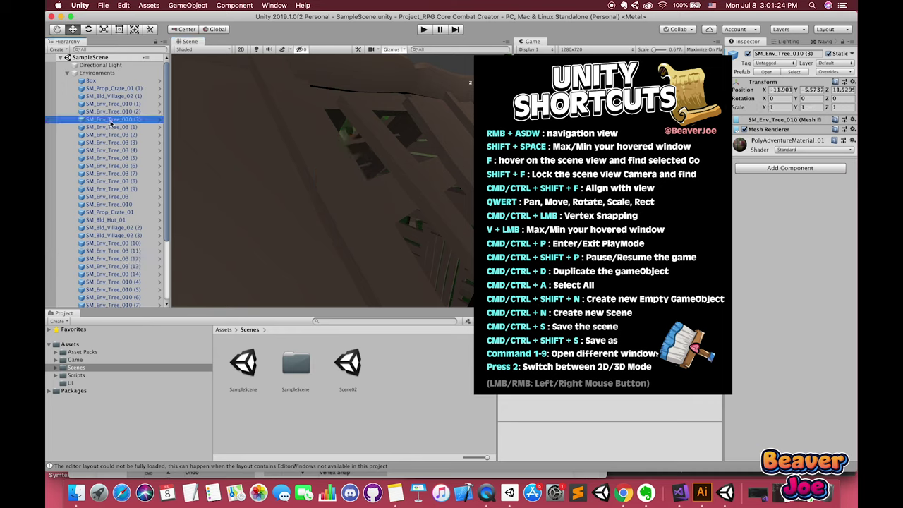
{"action": "key", "text": "f"}
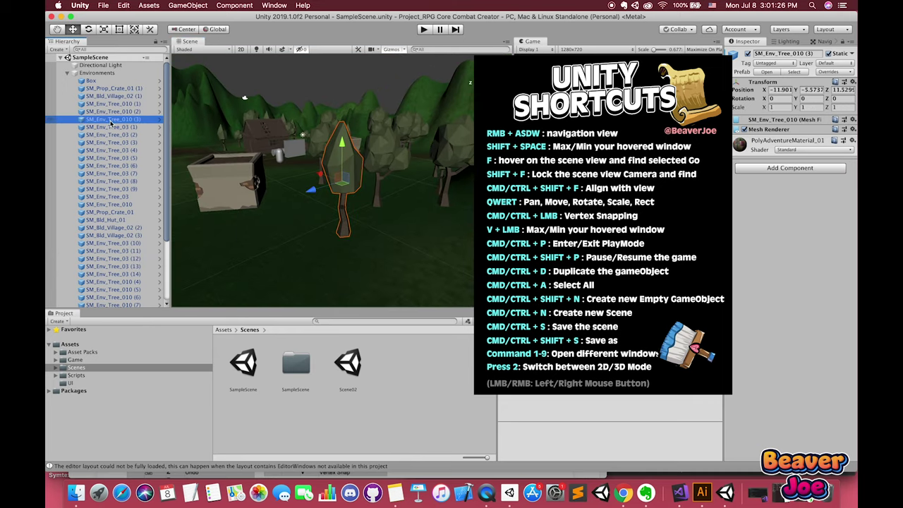
{"action": "left_click", "coordinate": [106, 204]}
{"action": "left_click", "coordinate": [106, 212]}
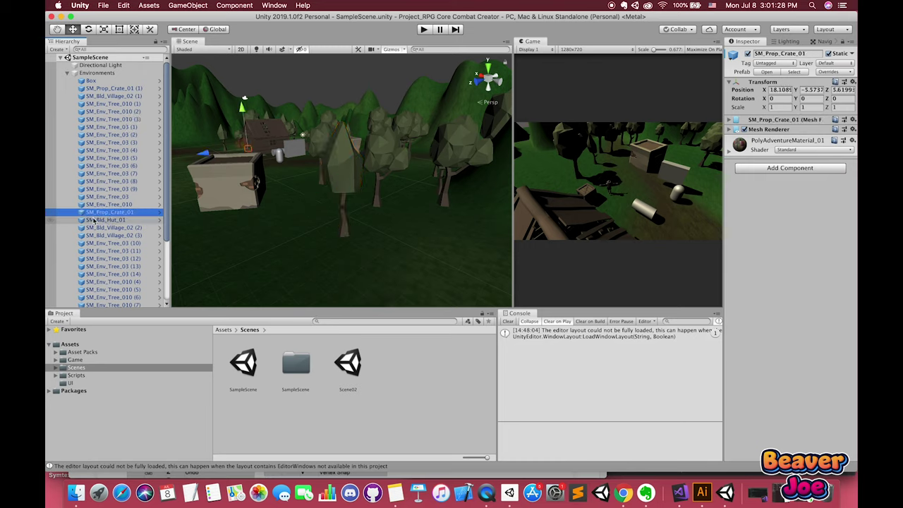
{"action": "key", "text": "f"}
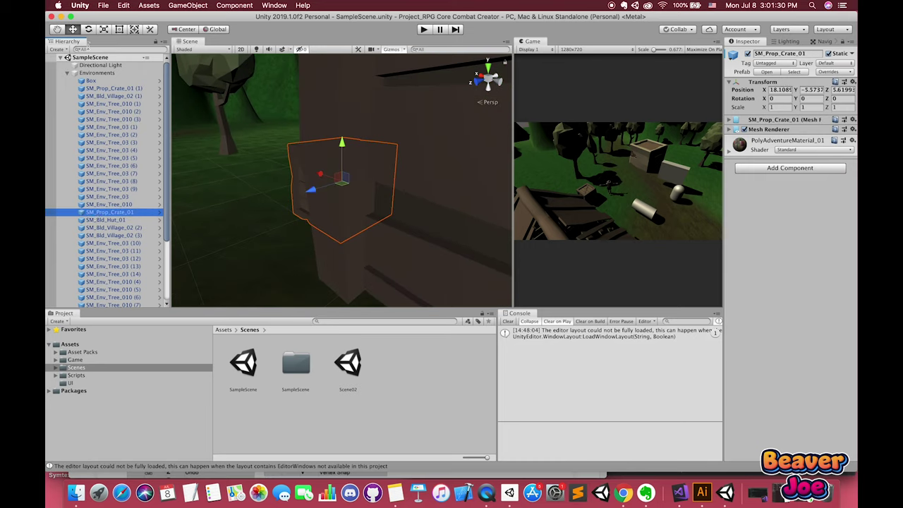
{"action": "left_click_drag", "start_coordinate": [259, 185], "coordinate": [575, 188], "text": "alt"}
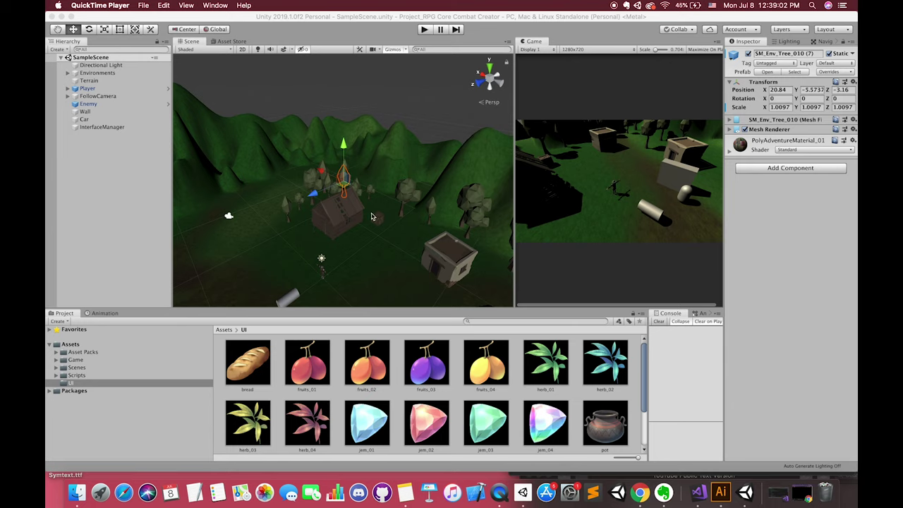
Navigate the Scene view by panning, looking around and flying from the village overview down to the character in the hat
{"action": "middle_click_drag", "start_coordinate": [379, 215], "coordinate": [391, 233]}
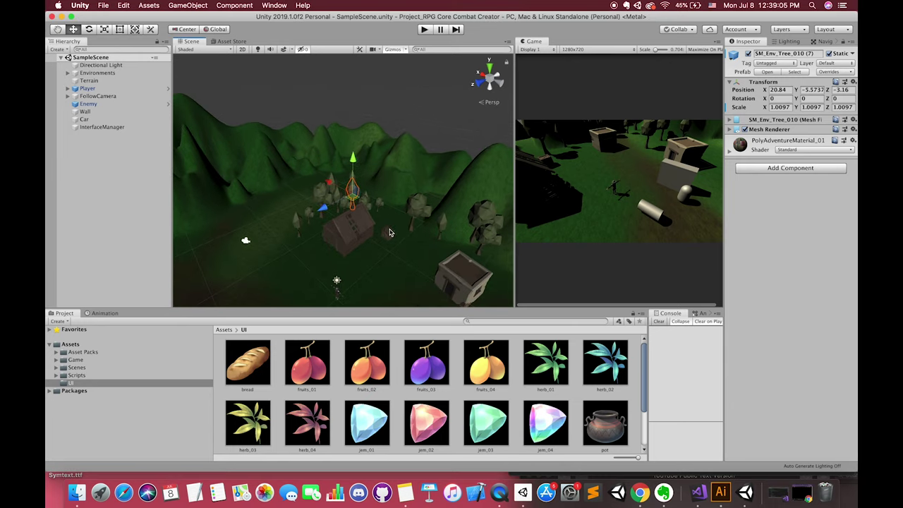
{"action": "left_click_drag", "start_coordinate": [367, 236], "coordinate": [274, 228], "text": "alt"}
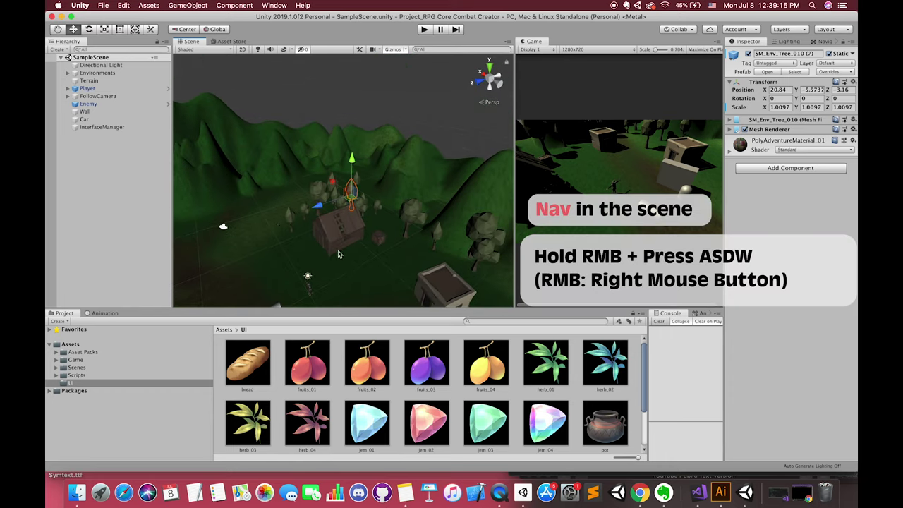
{"action": "left_click_drag", "start_coordinate": [338, 254], "coordinate": [335, 251], "text": "alt"}
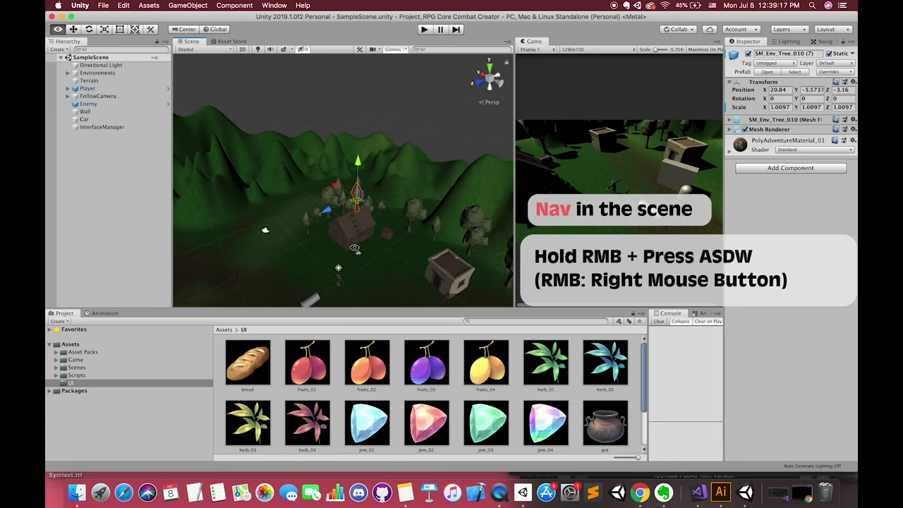
{"action": "right_click_drag", "start_coordinate": [471, 247], "coordinate": [356, 245]}
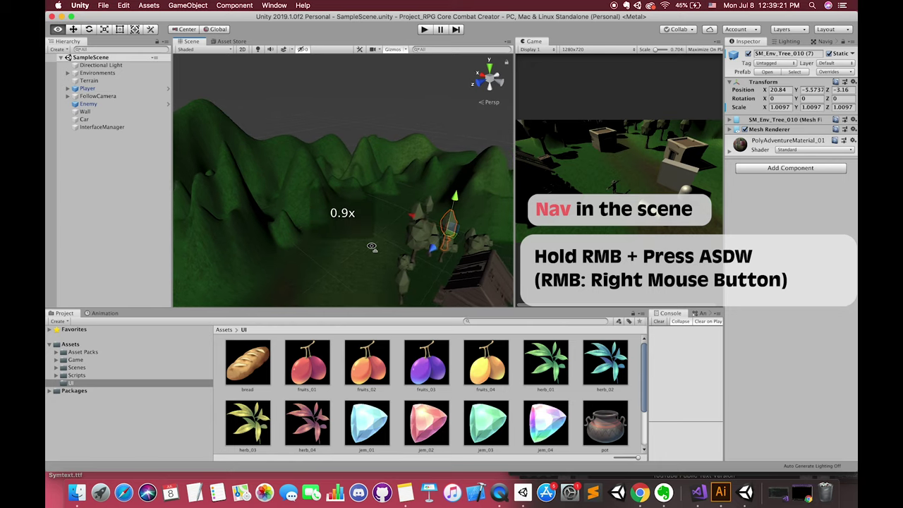
{"action": "right_click_drag", "start_coordinate": [260, 256], "coordinate": [183, 235]}
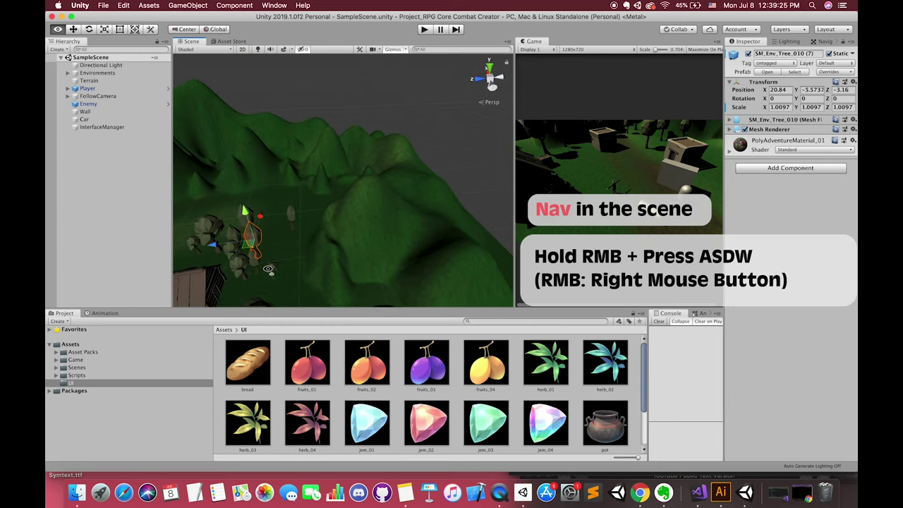
{"action": "key", "text": "w"}
{"action": "right_click_drag", "start_coordinate": [279, 283], "coordinate": [626, 208]}
{"action": "key", "text": "s"}
{"action": "key", "text": "w"}
{"action": "right_click_drag", "start_coordinate": [296, 192], "coordinate": [374, 197]}
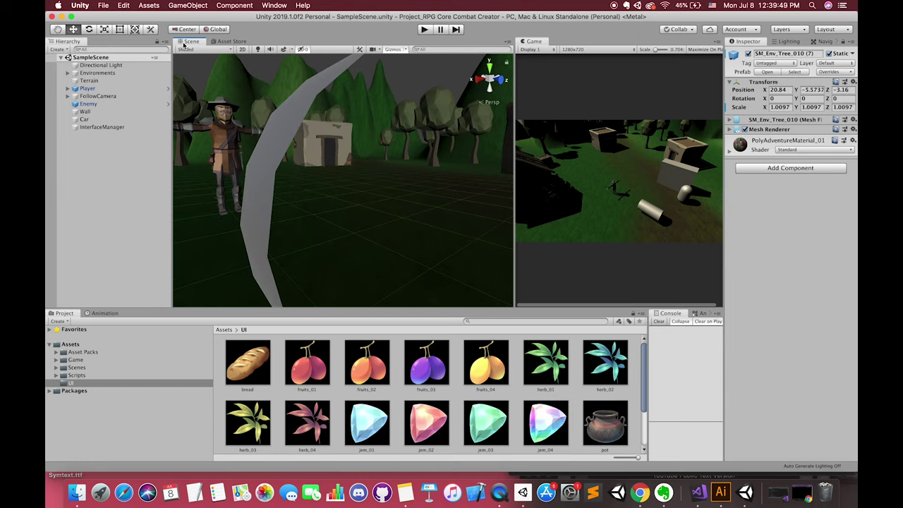
Maximize the Scene view with its Maximize option and restore it to the docked layout
{"action": "left_click", "coordinate": [512, 42]}
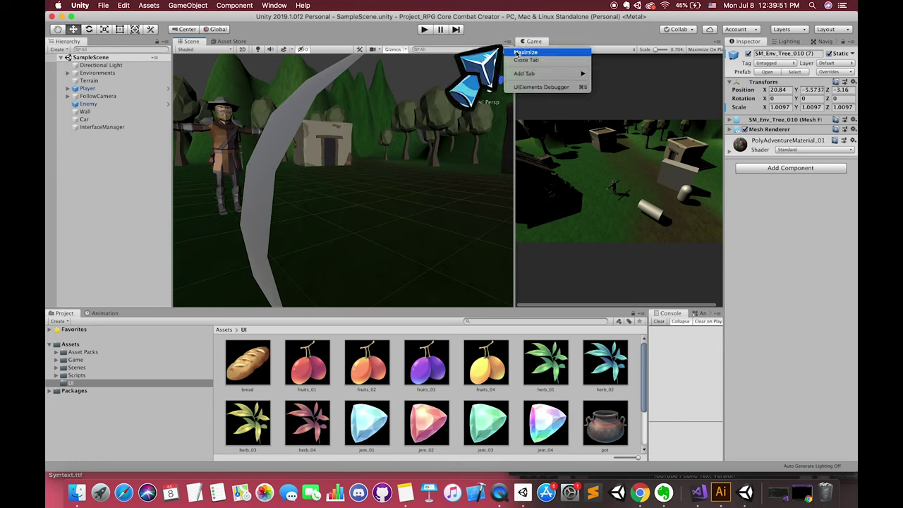
{"action": "left_click", "coordinate": [526, 52]}
{"action": "left_click", "coordinate": [853, 43]}
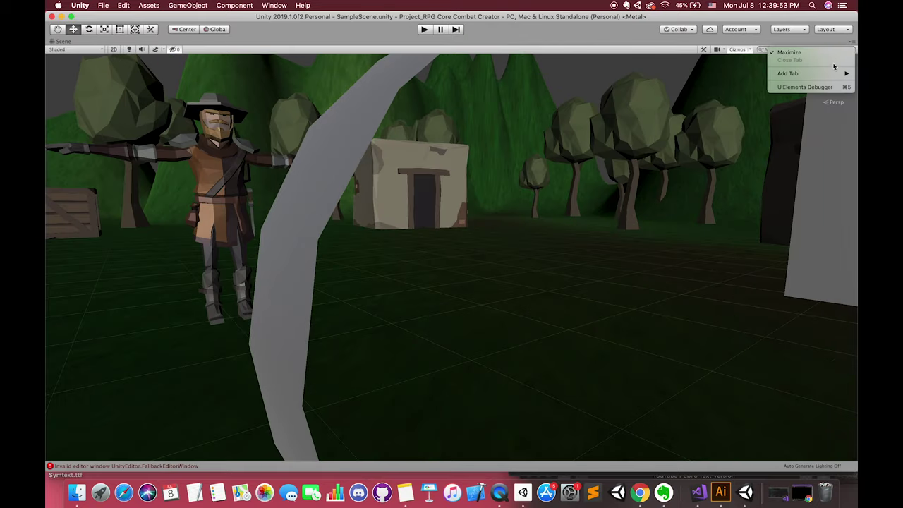
{"action": "left_click", "coordinate": [829, 53]}
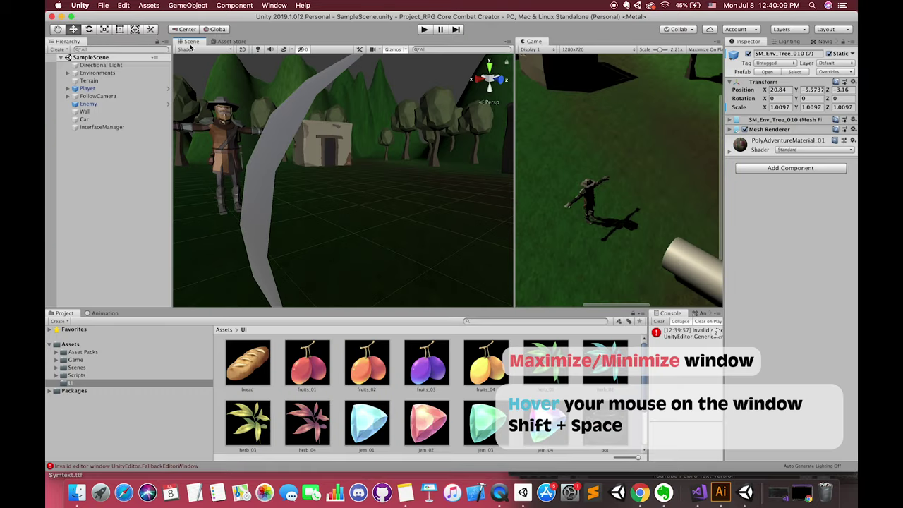
Toggle the Scene and Hierarchy windows repeatedly between maximized and docked size with the maximize shortcut
{"action": "key", "text": "shift+space"}
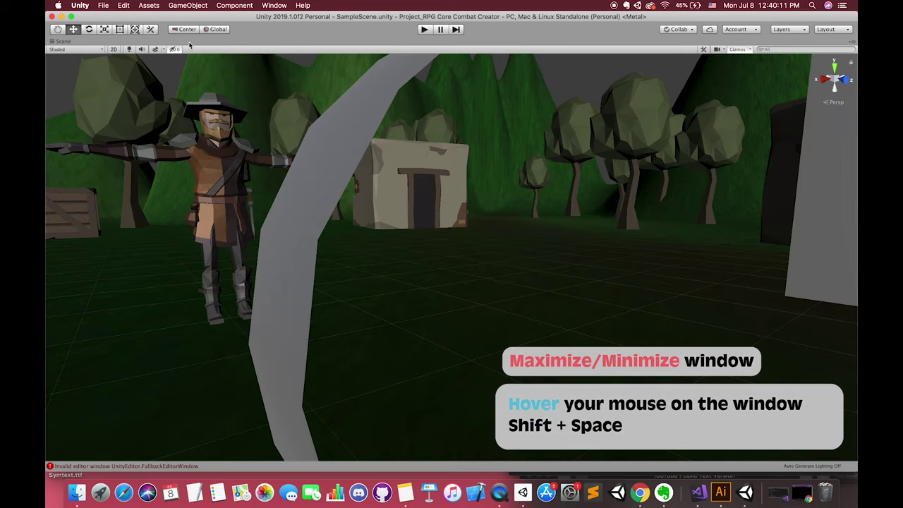
{"action": "key", "text": "shift+space"}
{"action": "key", "text": "shift+space"}
{"action": "key", "text": "shift+space"}
{"action": "key", "text": "shift+space"}
{"action": "key", "text": "shift+space"}
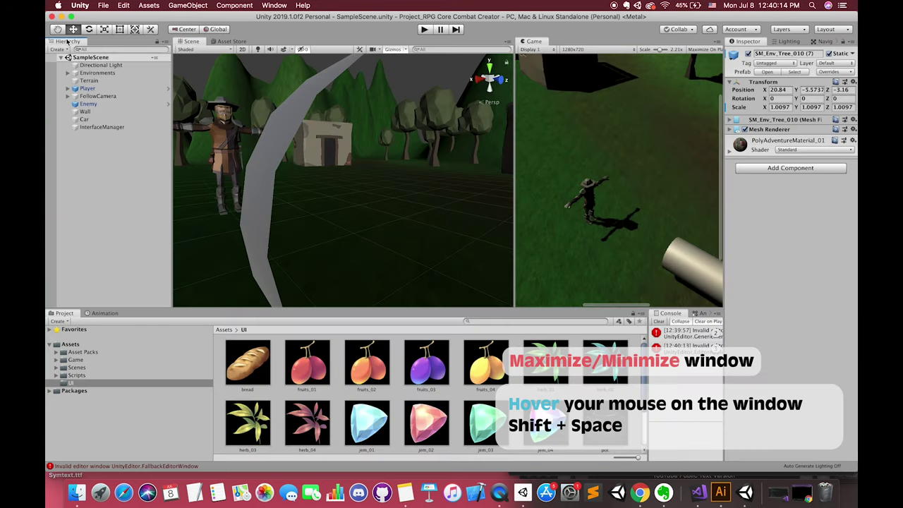
{"action": "key", "text": "shift+space"}
{"action": "key", "text": "shift+space"}
{"action": "key", "text": "shift+space"}
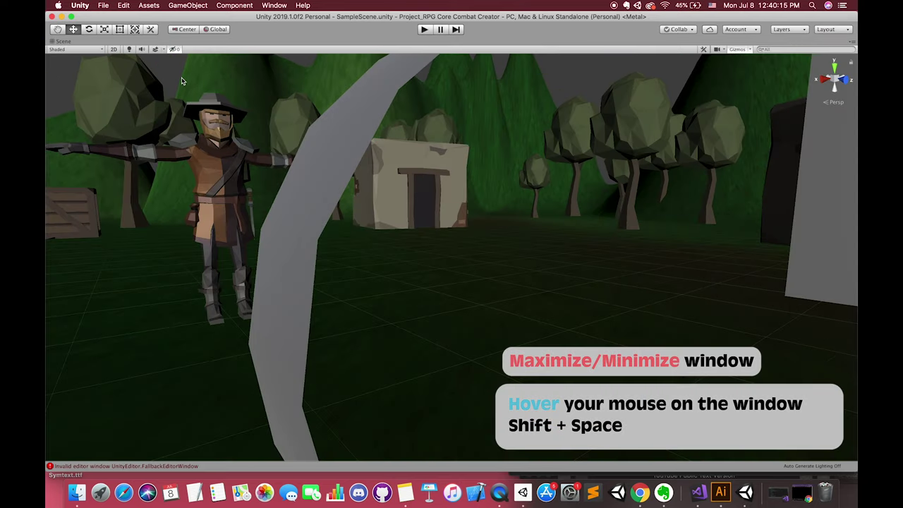
{"action": "key", "text": "shift+space"}
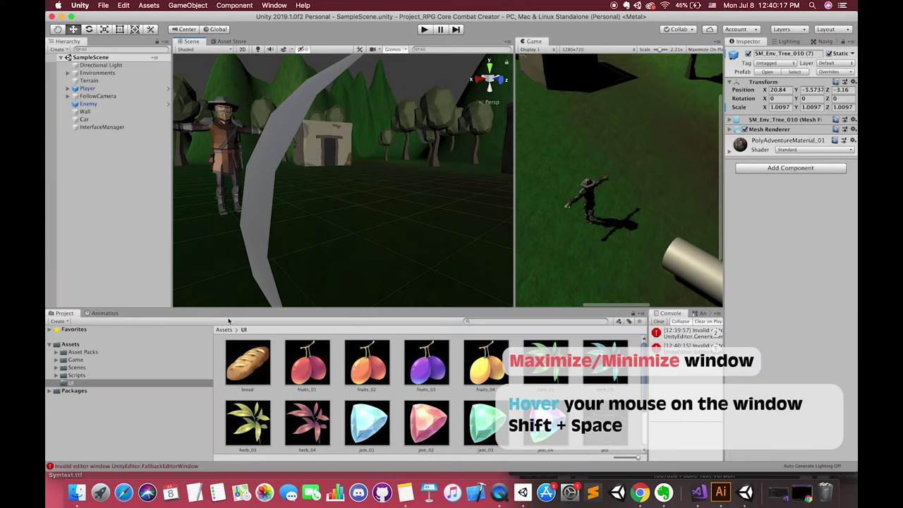
Maximize and restore the Project window showing the UI folder, and do the same with the Game view
{"action": "key", "text": "shift+space"}
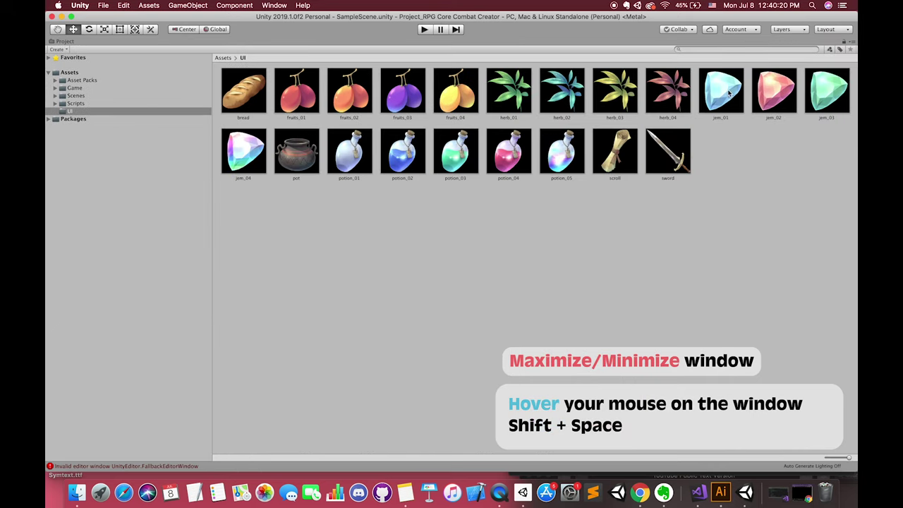
{"action": "key", "text": "shift+space"}
{"action": "key", "text": "shift+space"}
{"action": "key", "text": "shift+space"}
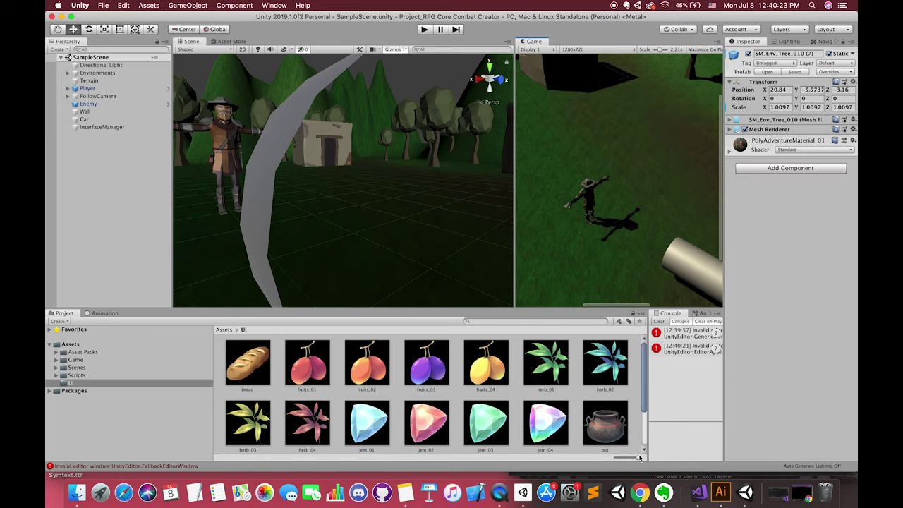
Shrink the UI folder's asset thumbnails, maximize the Project window and enlarge the thumbnails back to the largest size
{"action": "left_click_drag", "start_coordinate": [640, 457], "coordinate": [621, 459]}
{"action": "key", "text": "shift+space"}
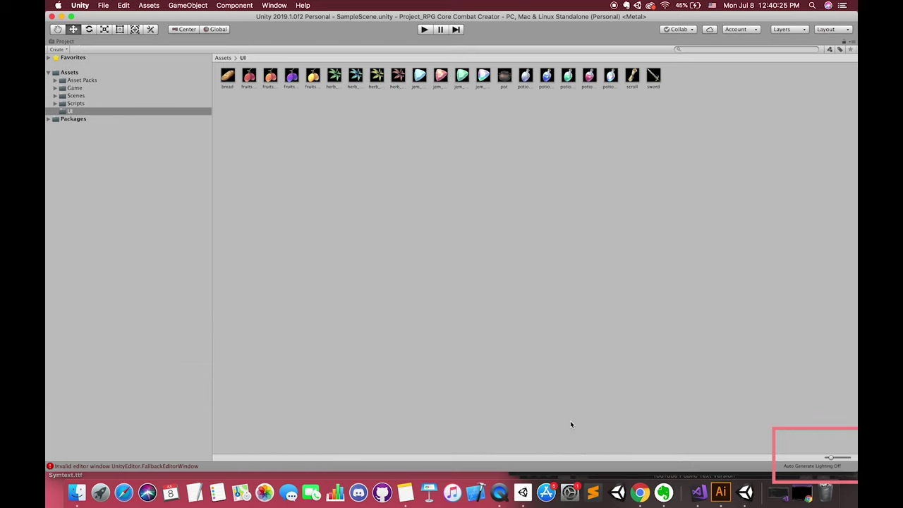
{"action": "left_click_drag", "start_coordinate": [832, 459], "coordinate": [851, 459]}
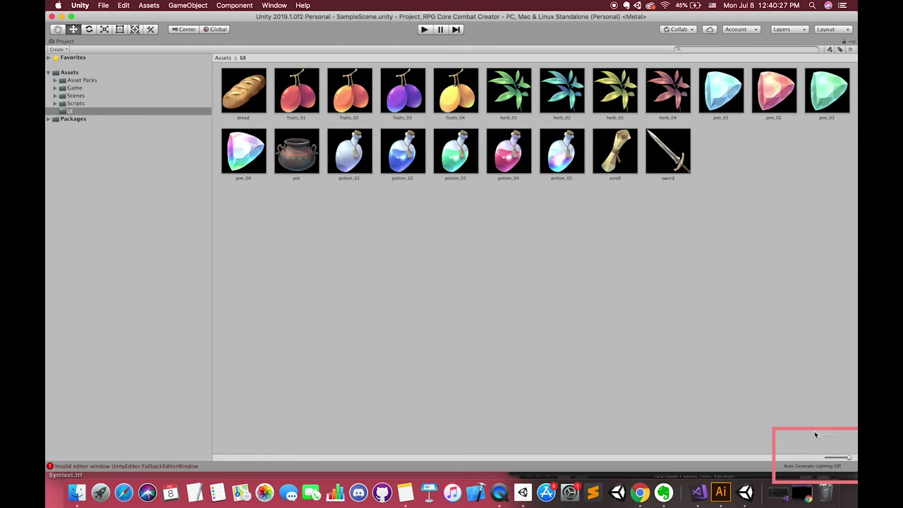
Restore the Project window to the docked layout and toggle the Game view's maximized state
{"action": "key", "text": "shift+space"}
{"action": "key", "text": "shift+space"}
{"action": "key", "text": "shift+space"}
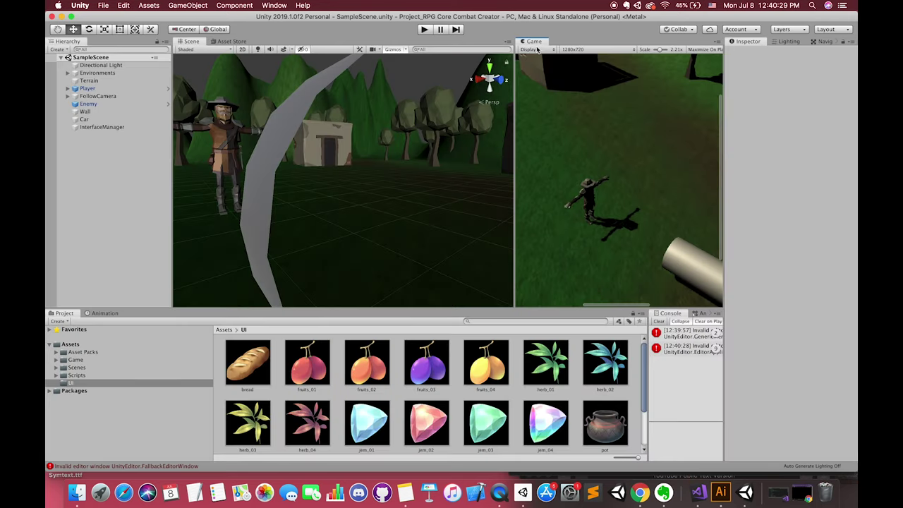
{"action": "key", "text": "shift+space"}
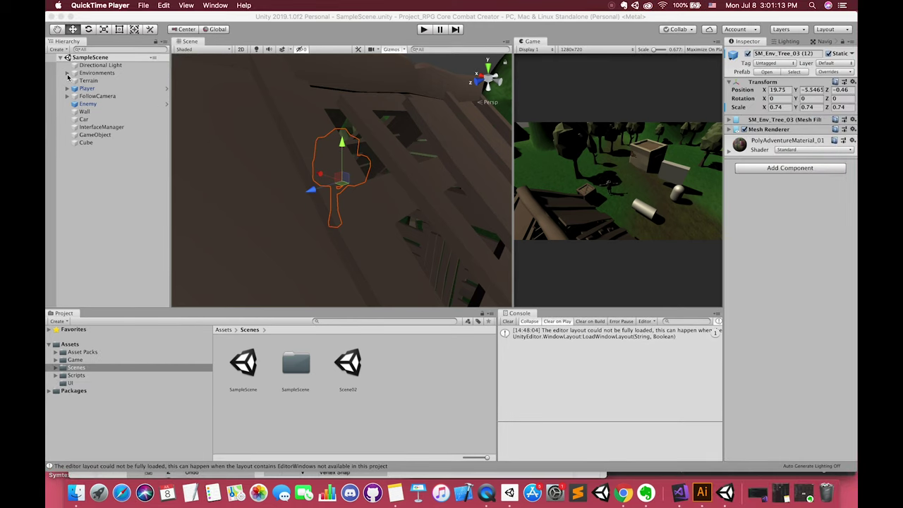
Expand the Environments group in the hierarchy and frame its SM_Env_Tree_010 (1) tree in the Scene view
{"action": "left_click", "coordinate": [67, 74]}
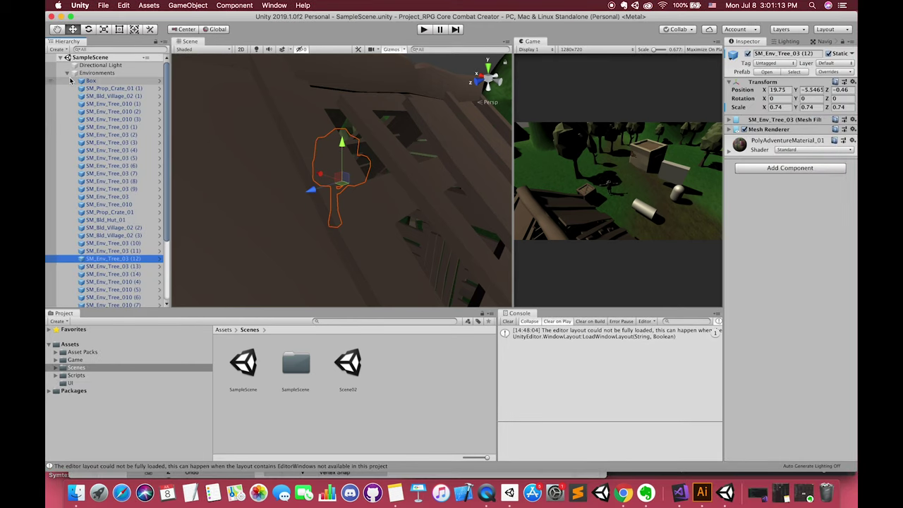
{"action": "left_click", "coordinate": [109, 104]}
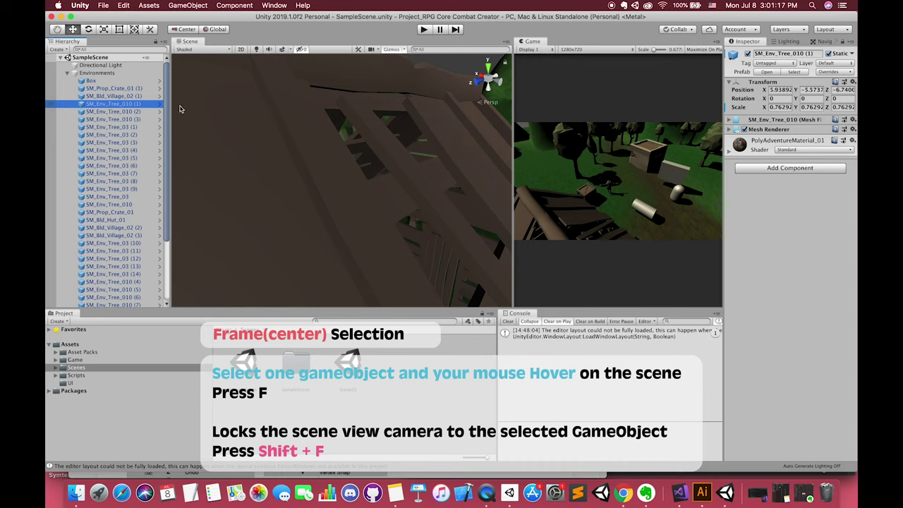
{"action": "key", "text": "f"}
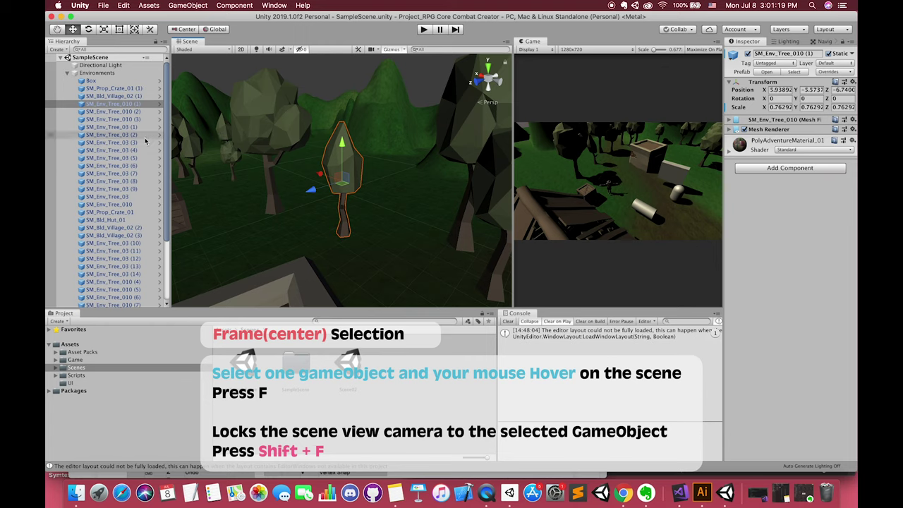
Frame the SM_Bld_Village_02 (2) building and the SM_Env_Tree_010 (3) tree in the Scene view, one after the other
{"action": "left_click", "coordinate": [112, 228]}
{"action": "key", "text": "f"}
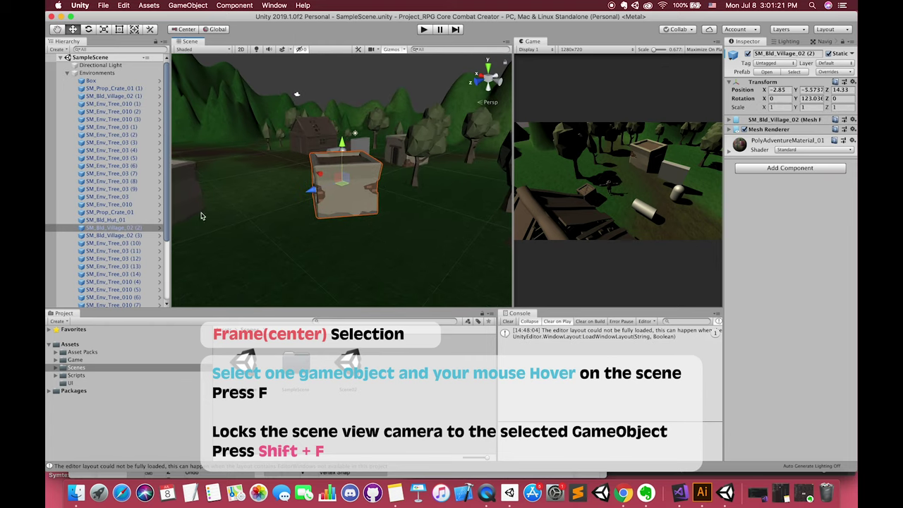
{"action": "left_click", "coordinate": [117, 259]}
{"action": "key", "text": "f"}
{"action": "left_click", "coordinate": [110, 120]}
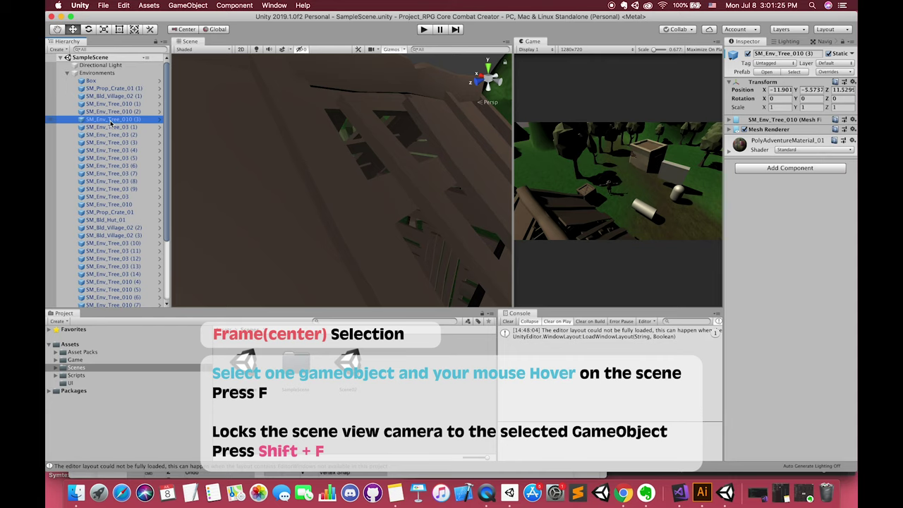
{"action": "key", "text": "f"}
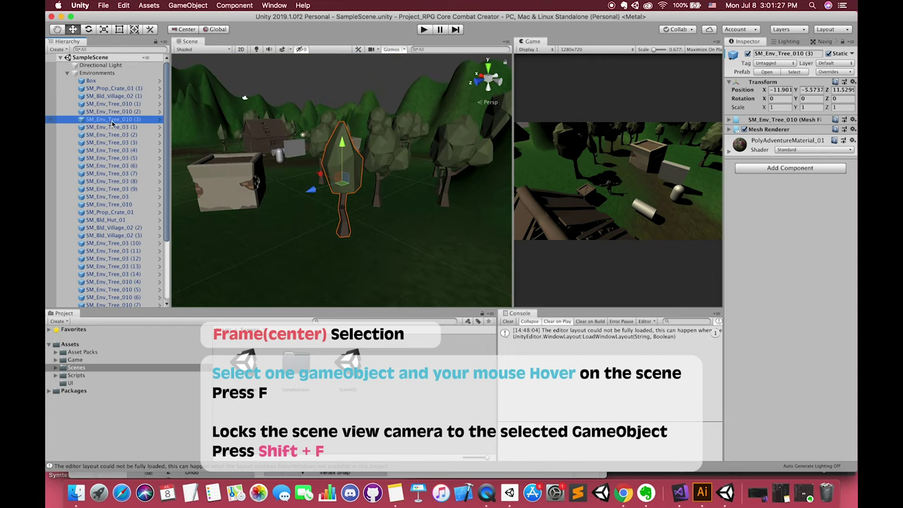
Frame the SM_Prop_Crate_01 crate in the Scene view and orbit around it to its open side
{"action": "left_click", "coordinate": [98, 212]}
{"action": "key", "text": "f"}
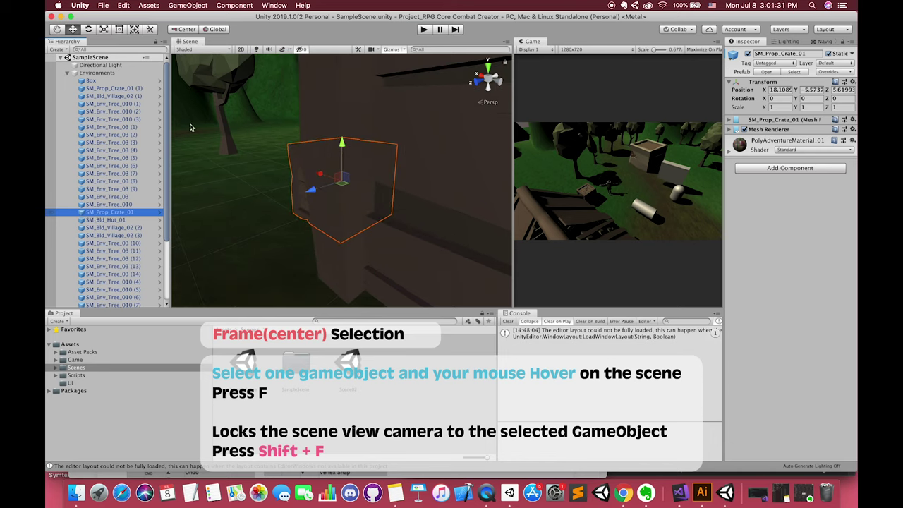
{"action": "left_click_drag", "start_coordinate": [260, 185], "coordinate": [576, 188], "text": "alt"}
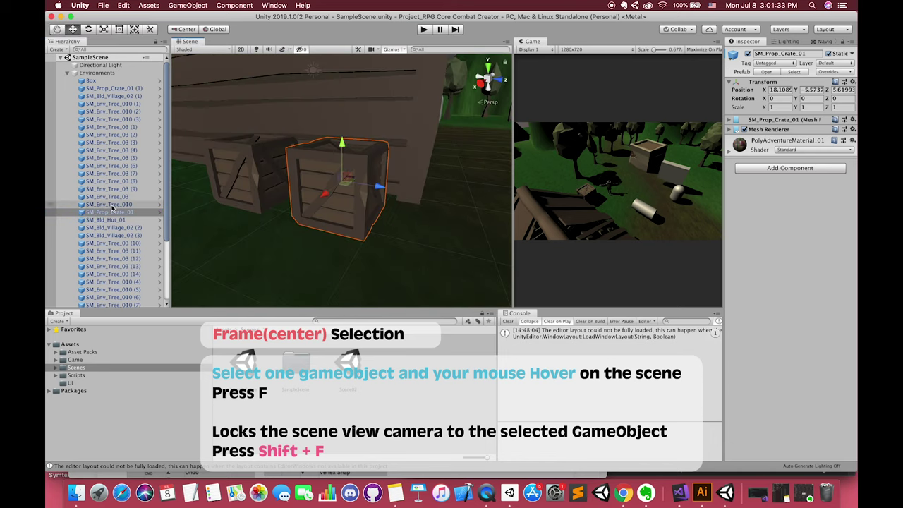
Frame the SM_Env_Tree_010 (8) tree and the Player character in the Scene view in turn
{"action": "scroll", "coordinate": [112, 207], "scroll_direction": "down", "scroll_amount": 5}
{"action": "left_click", "coordinate": [99, 227]}
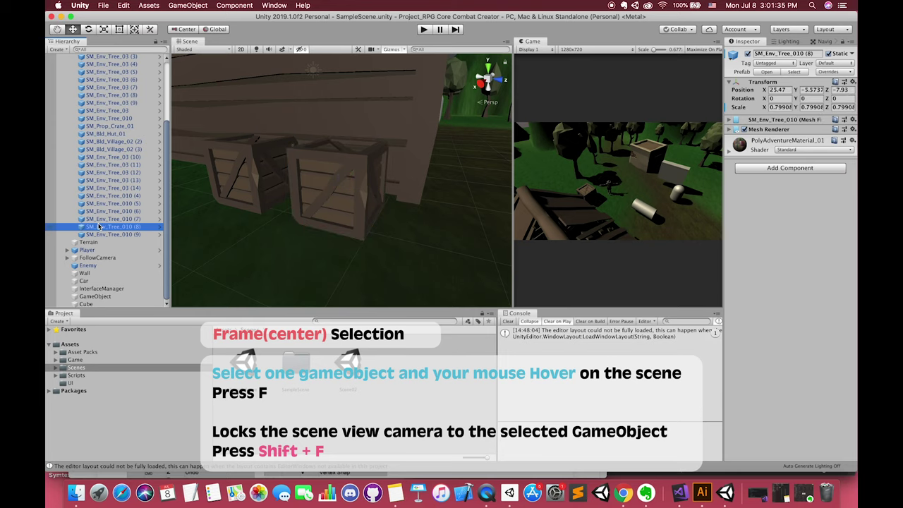
{"action": "key", "text": "f"}
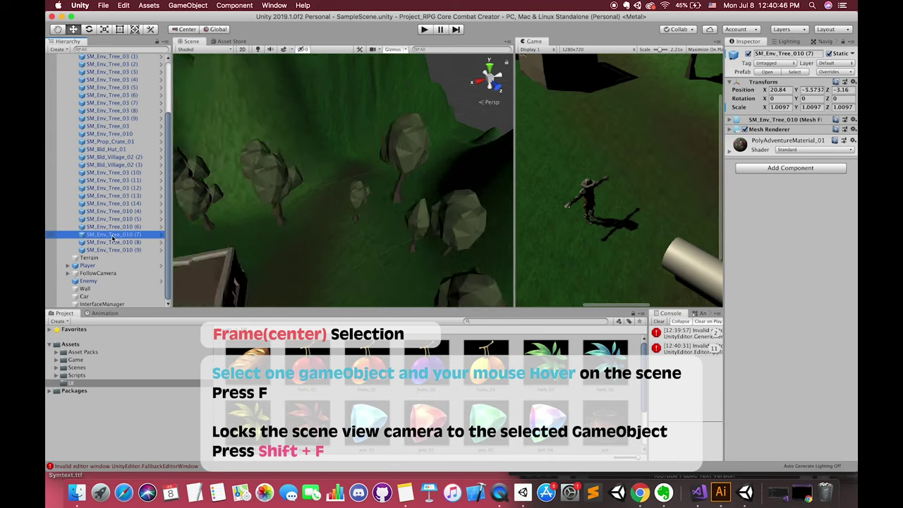
{"action": "left_click", "coordinate": [85, 266]}
{"action": "key", "text": "f"}
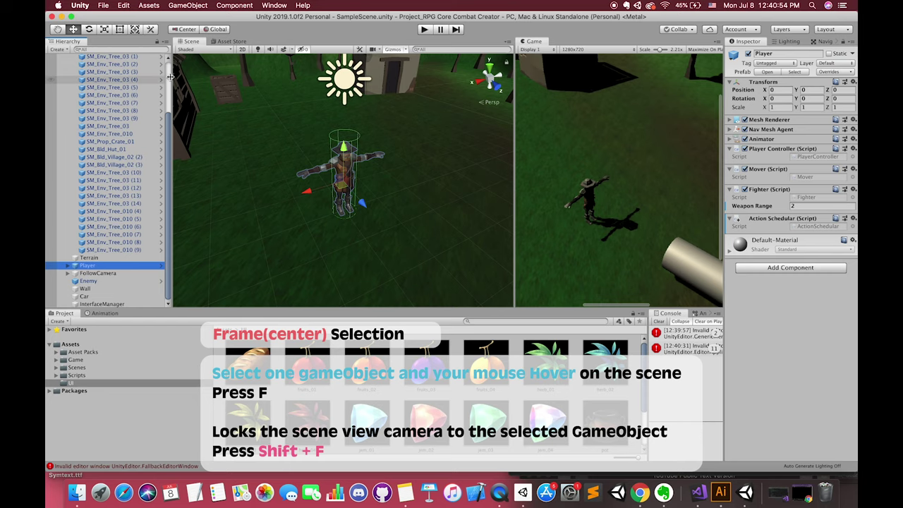
Collapse the Environments group and frame FollowCamera in the Scene view, undoing any accidental move of it
{"action": "left_click", "coordinate": [69, 73]}
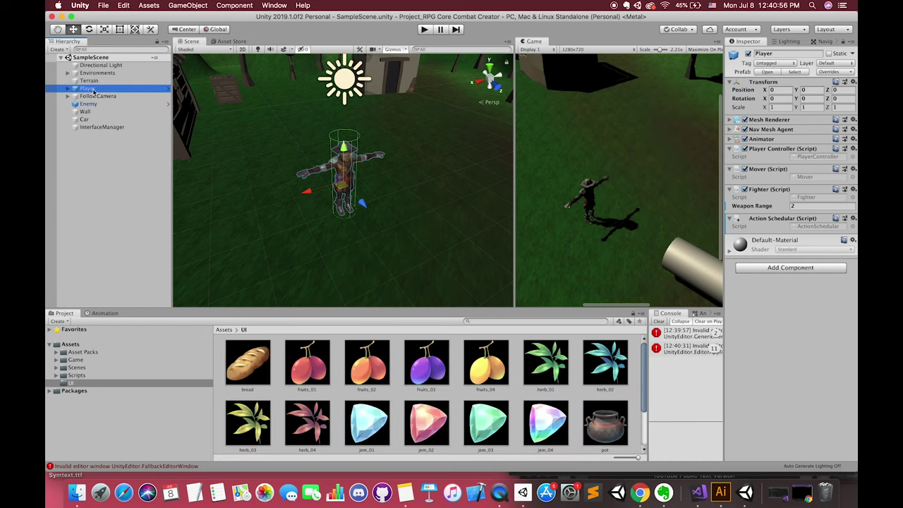
{"action": "left_click", "coordinate": [98, 96]}
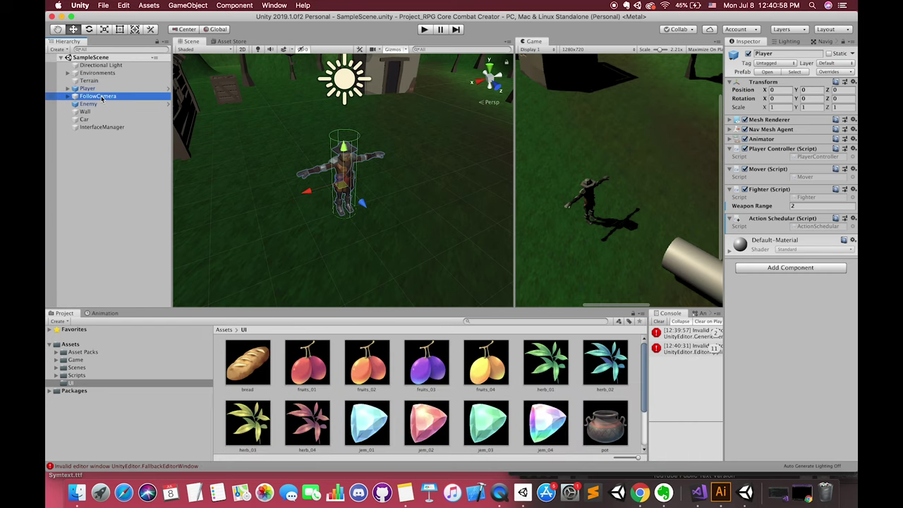
{"action": "key", "text": "f"}
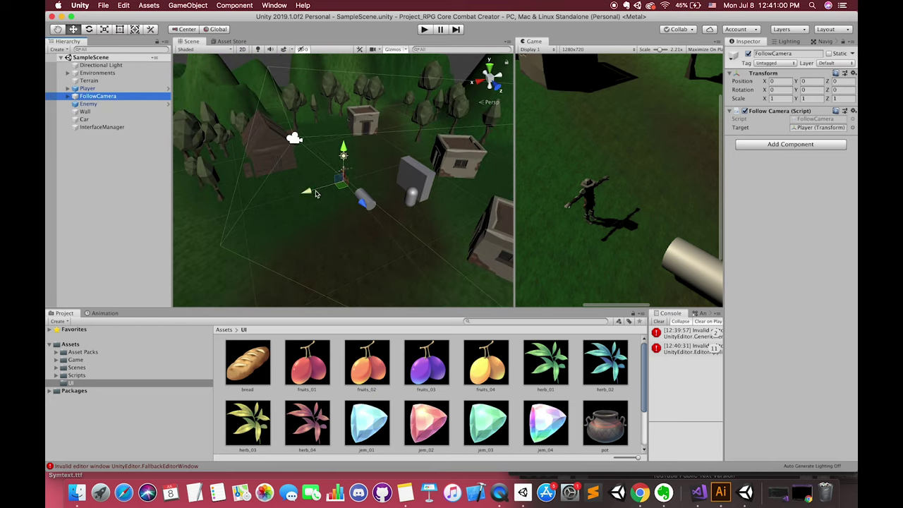
{"action": "left_click_drag", "start_coordinate": [308, 191], "coordinate": [386, 186]}
{"action": "key", "text": "super+z"}
Reduce the Game view scale to 0.673x and select the Main Camera inside FollowCamera in the hierarchy
{"action": "scroll", "coordinate": [612, 146], "scroll_direction": "down", "scroll_amount": 10}
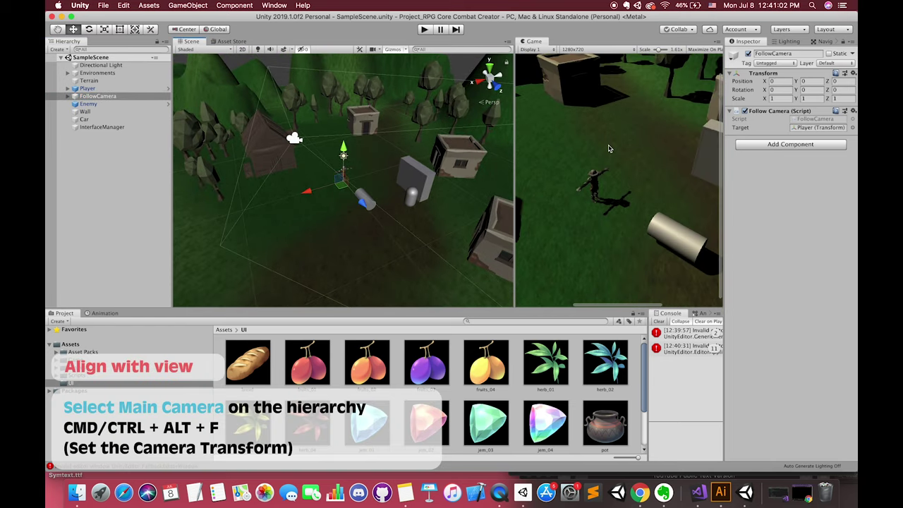
{"action": "scroll", "coordinate": [456, 189], "scroll_direction": "down", "scroll_amount": 2}
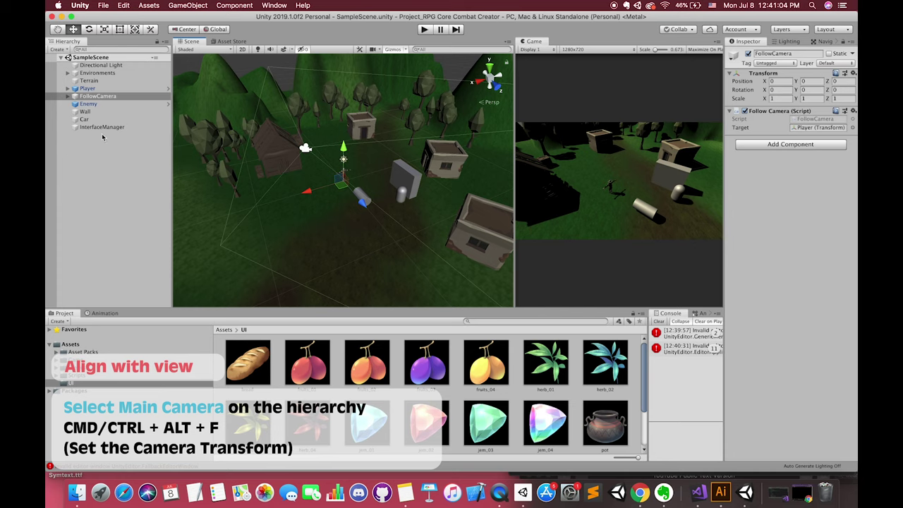
{"action": "left_click", "coordinate": [98, 96]}
{"action": "left_click", "coordinate": [68, 96]}
{"action": "left_click", "coordinate": [92, 105]}
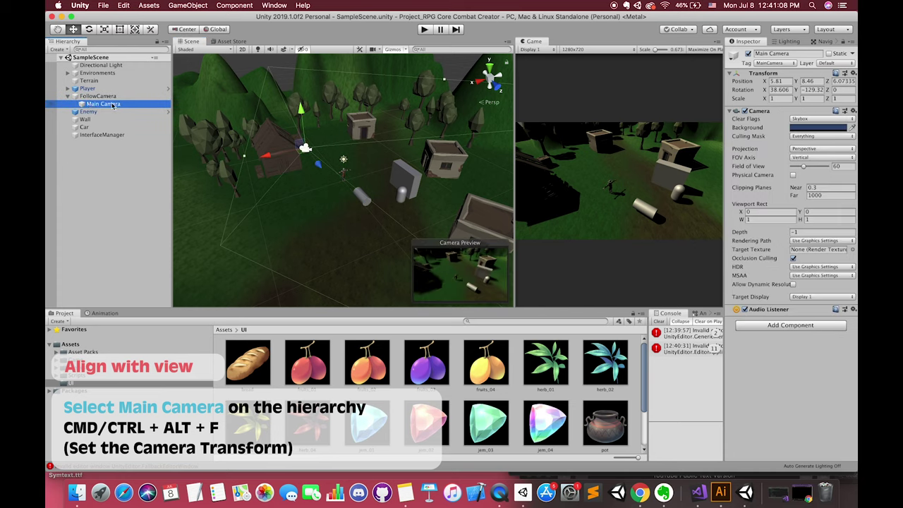
{"action": "left_click", "coordinate": [114, 96]}
{"action": "left_click", "coordinate": [103, 104]}
Move the Main Camera in the Scene view down beside the Player, to about X 1.68 and Y 4.24
{"action": "left_click", "coordinate": [295, 158]}
{"action": "left_click_drag", "start_coordinate": [295, 158], "coordinate": [272, 163]}
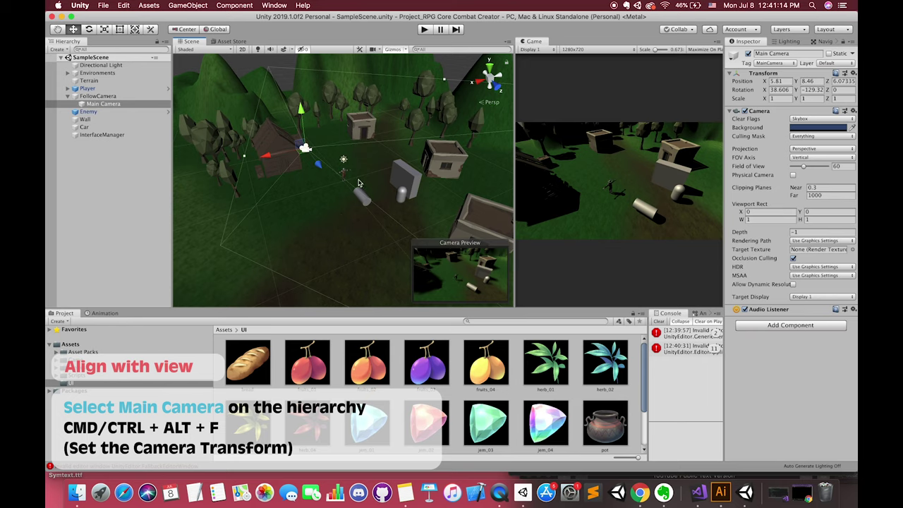
{"action": "left_click_drag", "start_coordinate": [359, 181], "coordinate": [340, 194], "text": "alt"}
{"action": "scroll", "coordinate": [346, 173], "scroll_direction": "up", "scroll_amount": 5}
{"action": "scroll", "coordinate": [346, 170], "scroll_direction": "up", "scroll_amount": 10}
{"action": "scroll", "coordinate": [341, 197], "scroll_direction": "down", "scroll_amount": 12}
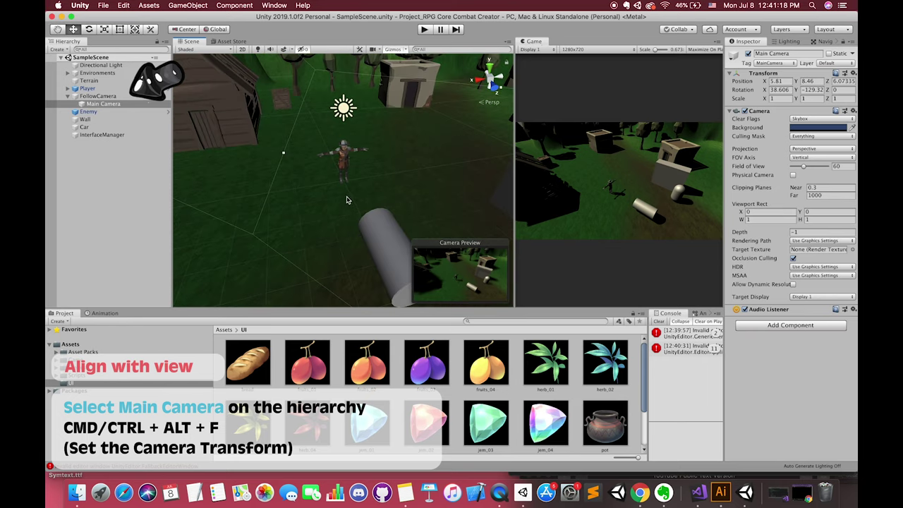
{"action": "left_click_drag", "start_coordinate": [275, 105], "coordinate": [309, 201]}
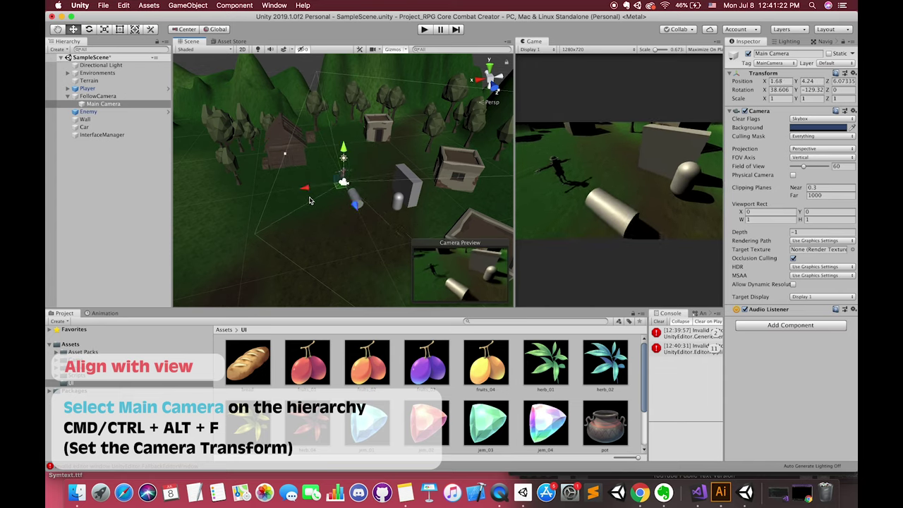
Rotate the Main Camera to about -155° around Y, and undo both its rotation and its move
{"action": "left_click", "coordinate": [89, 29]}
{"action": "left_click_drag", "start_coordinate": [351, 212], "coordinate": [322, 211]}
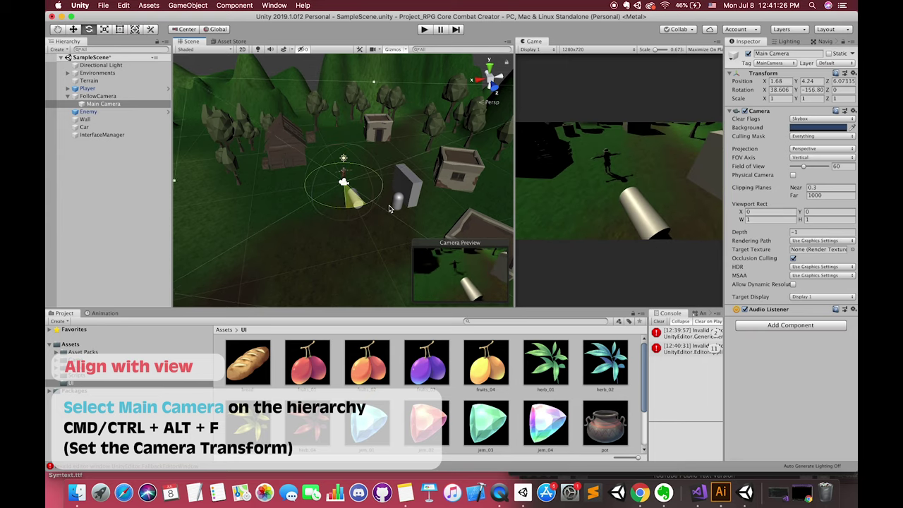
{"action": "mouse_move", "coordinate": [390, 209]}
{"action": "left_mouse_down"}
{"action": "mouse_move", "coordinate": [409, 204]}
{"action": "mouse_move", "coordinate": [388, 206]}
{"action": "left_mouse_up"}
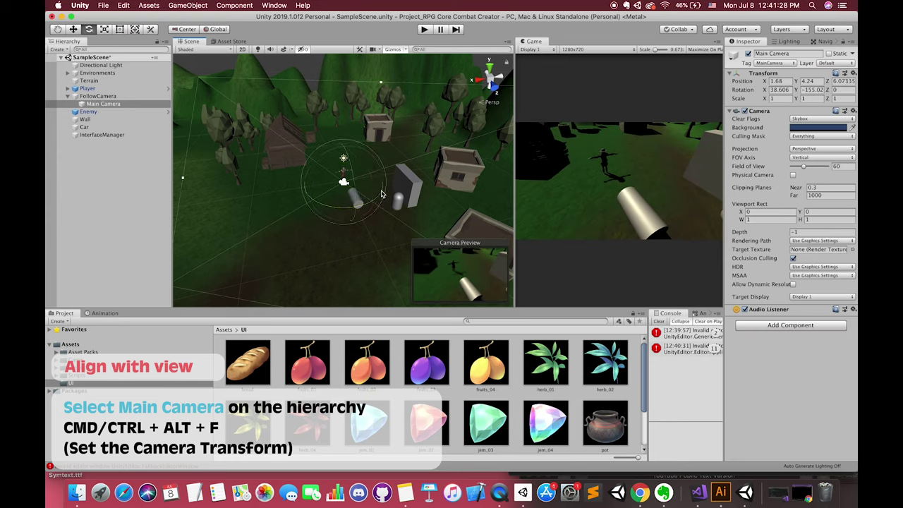
{"action": "key", "text": "super+alt+f"}
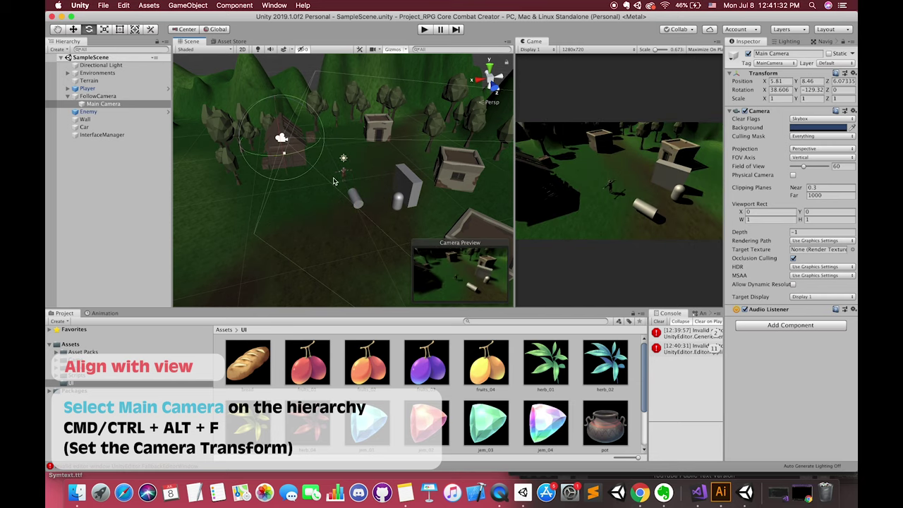
Set up a close front view of the Player in the Scene view and align the Main Camera with it
{"action": "scroll", "coordinate": [334, 181], "scroll_direction": "up", "scroll_amount": 8, "text": "alt"}
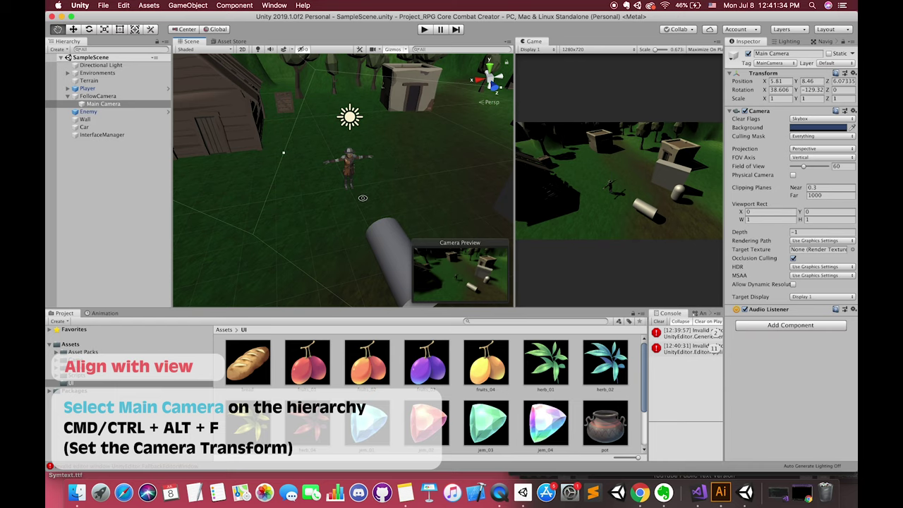
{"action": "left_click_drag", "start_coordinate": [362, 198], "coordinate": [350, 163], "text": "alt"}
{"action": "scroll", "coordinate": [350, 163], "scroll_direction": "up", "scroll_amount": 4}
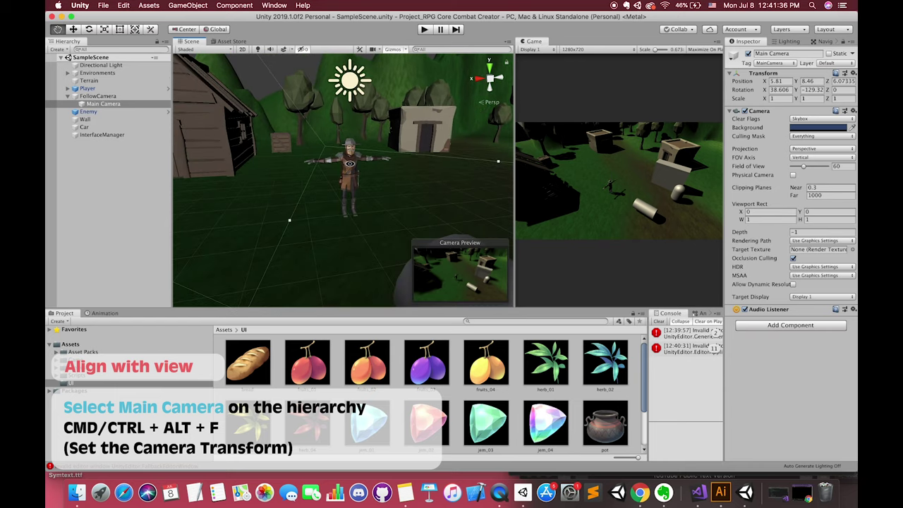
{"action": "right_click_drag", "start_coordinate": [365, 186], "coordinate": [364, 184]}
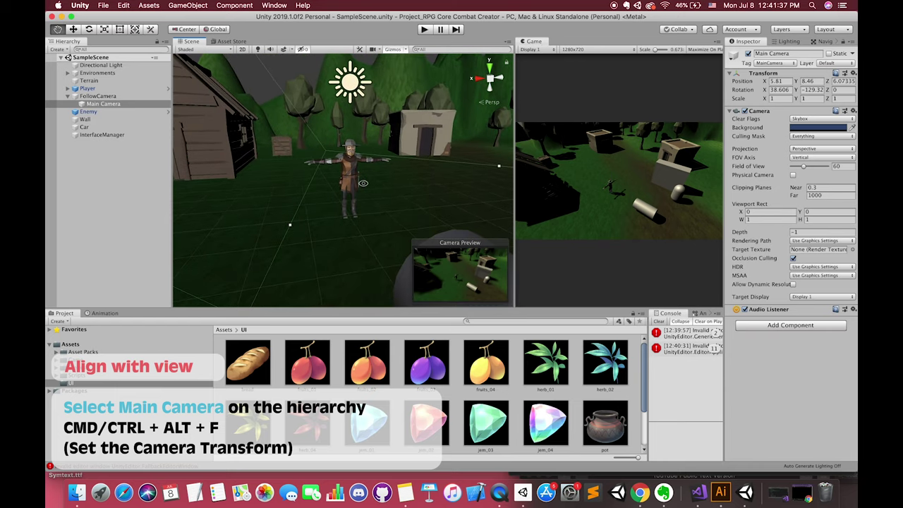
{"action": "left_click", "coordinate": [115, 104]}
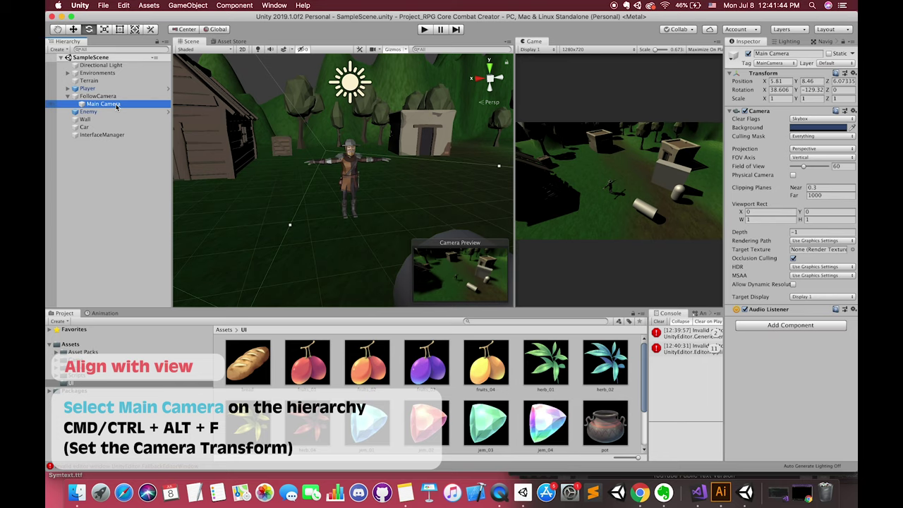
{"action": "key", "text": "super+alt+f"}
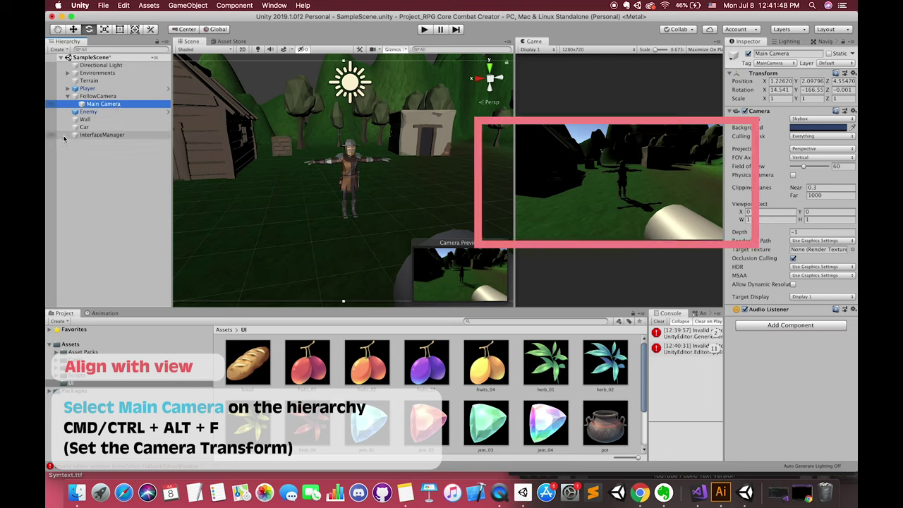
Frame the Main Camera in the Scene view and undo its alignment with the view
{"action": "left_click", "coordinate": [85, 96]}
{"action": "left_click", "coordinate": [86, 104]}
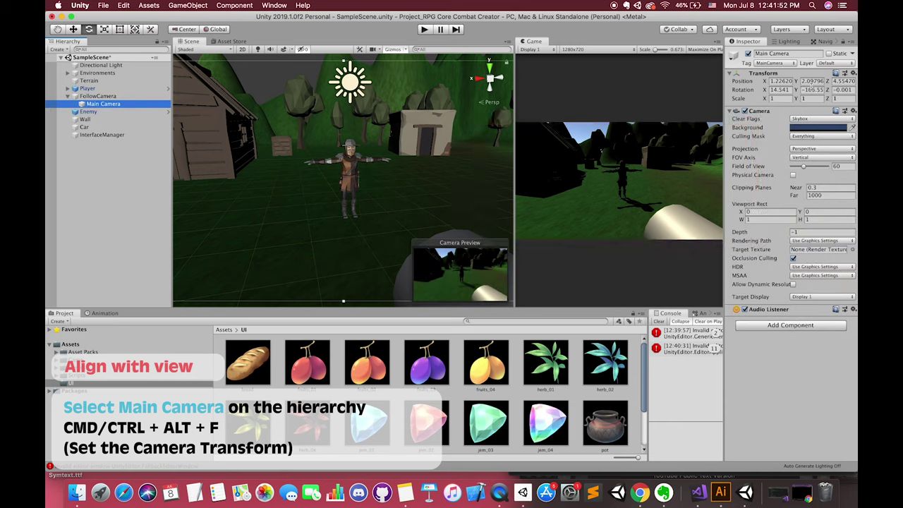
{"action": "left_click_drag", "start_coordinate": [331, 198], "coordinate": [396, 208], "text": "alt"}
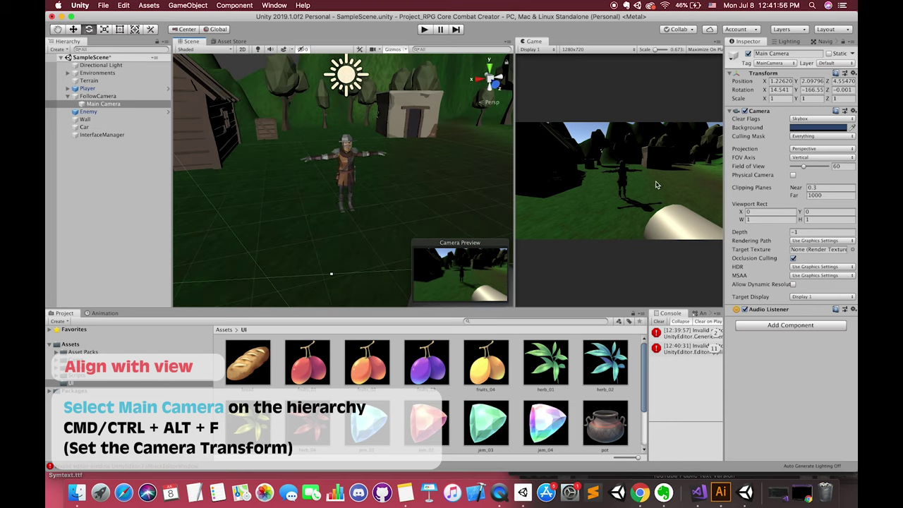
{"action": "key", "text": "super+z"}
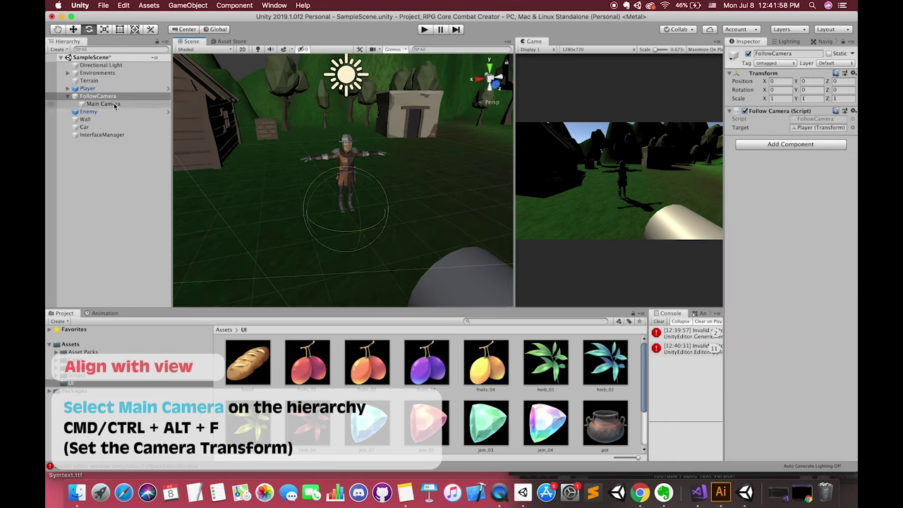
{"action": "double_click", "coordinate": [109, 104]}
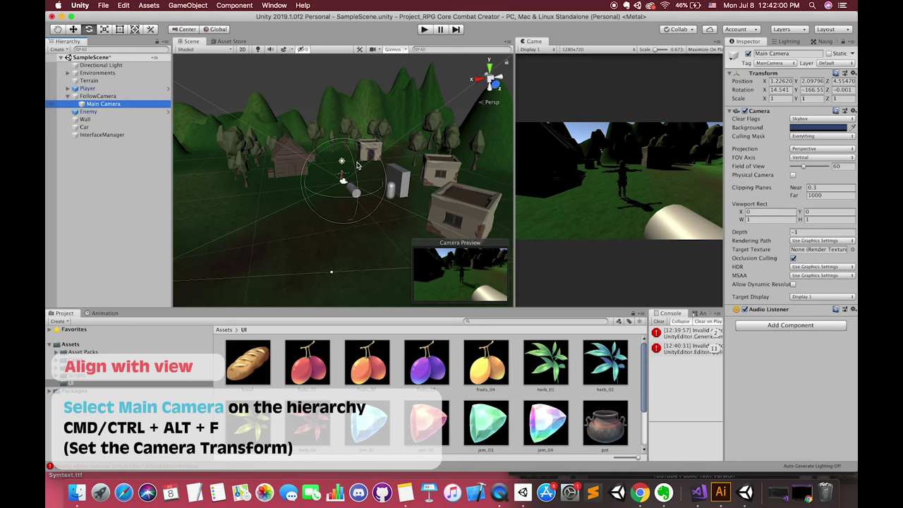
{"action": "key", "text": "super+alt+f"}
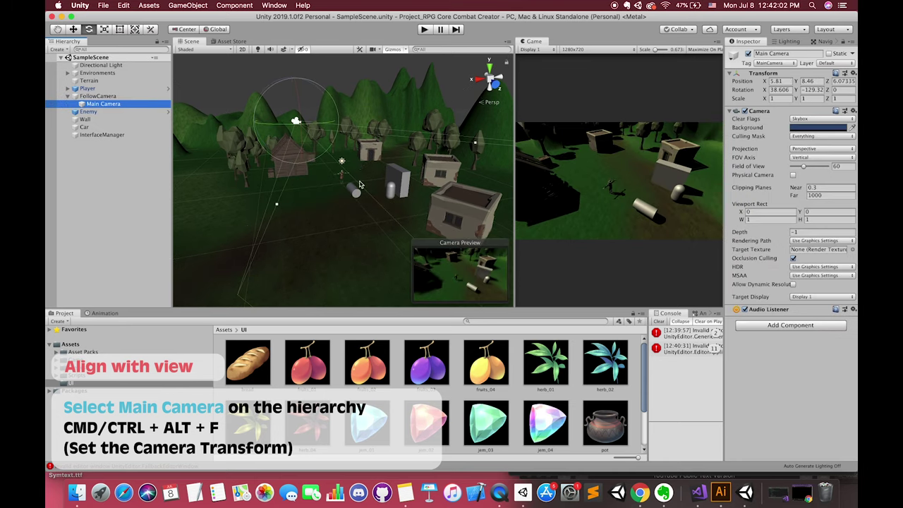
Bring the Player close in the Scene view and align the Main Camera with that view, undoing and reapplying the alignment once
{"action": "scroll", "coordinate": [344, 175], "scroll_direction": "up", "scroll_amount": 10}
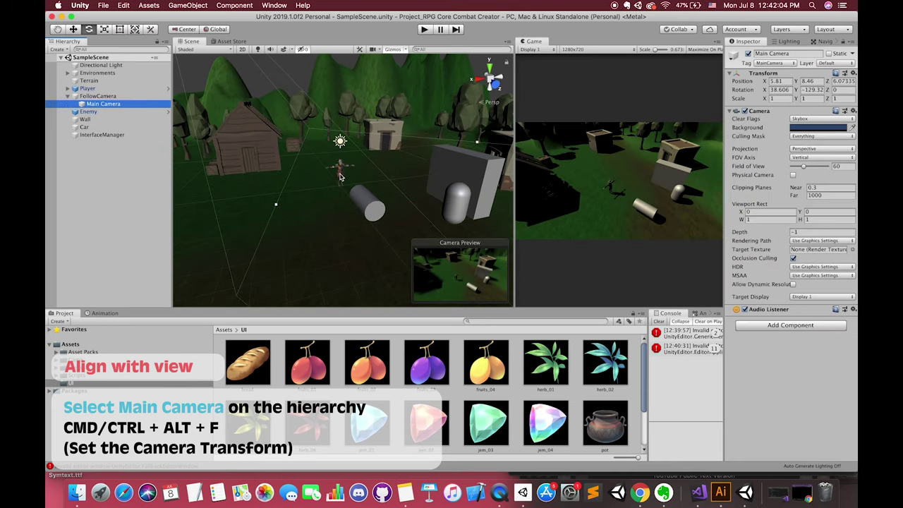
{"action": "middle_click_drag", "start_coordinate": [349, 146], "coordinate": [413, 190]}
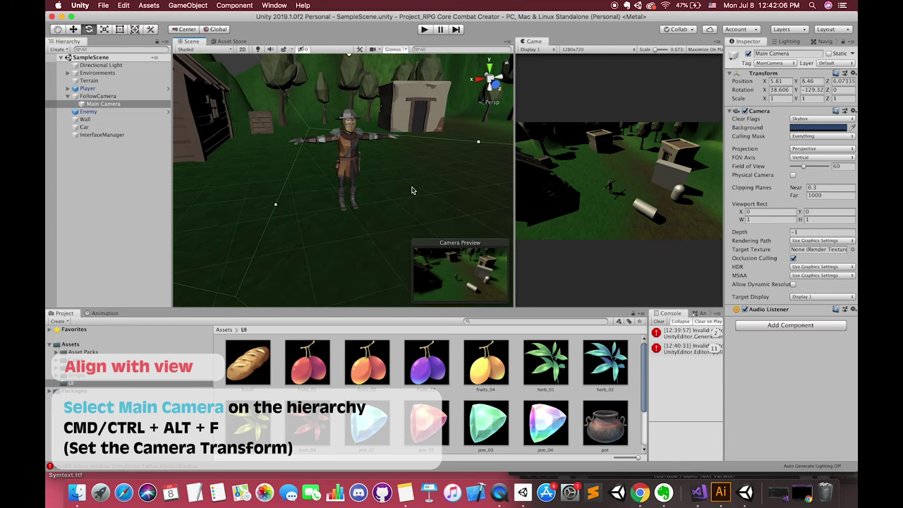
{"action": "left_click", "coordinate": [91, 104]}
{"action": "key", "text": "super+alt+f"}
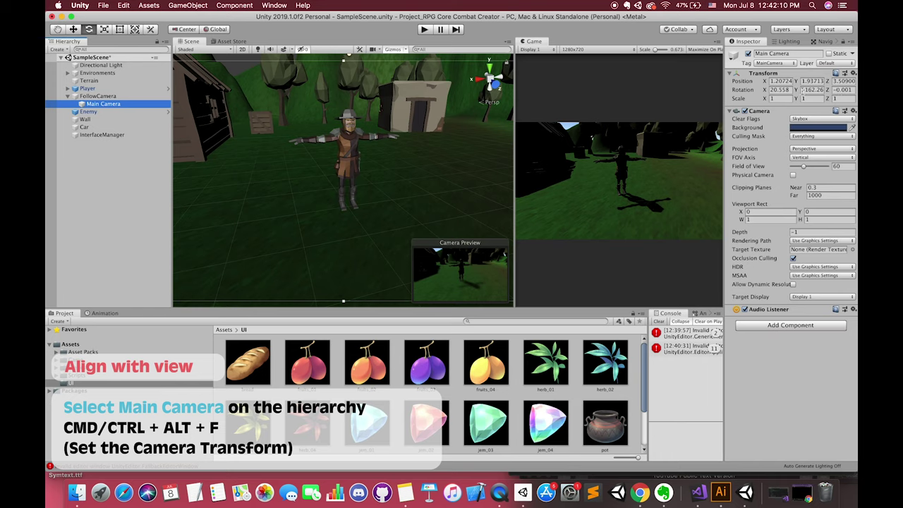
{"action": "key", "text": "super+z"}
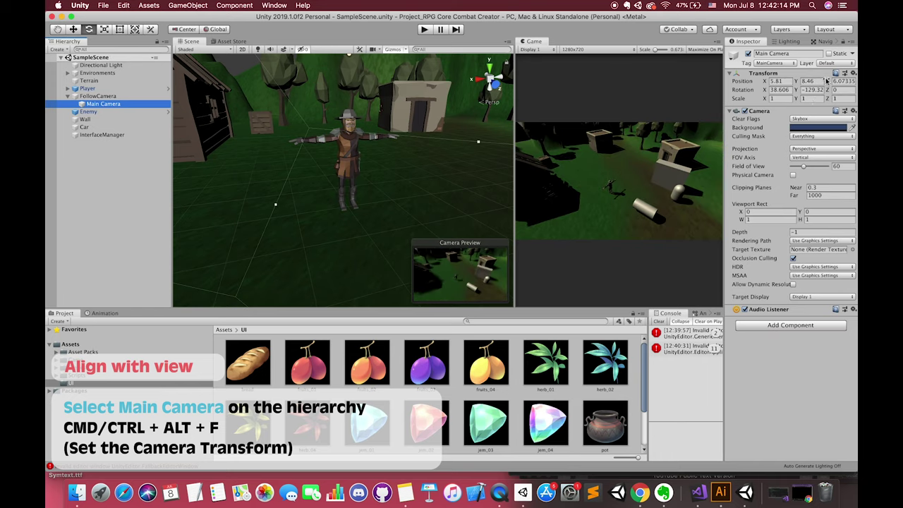
{"action": "key", "text": "super+alt+f"}
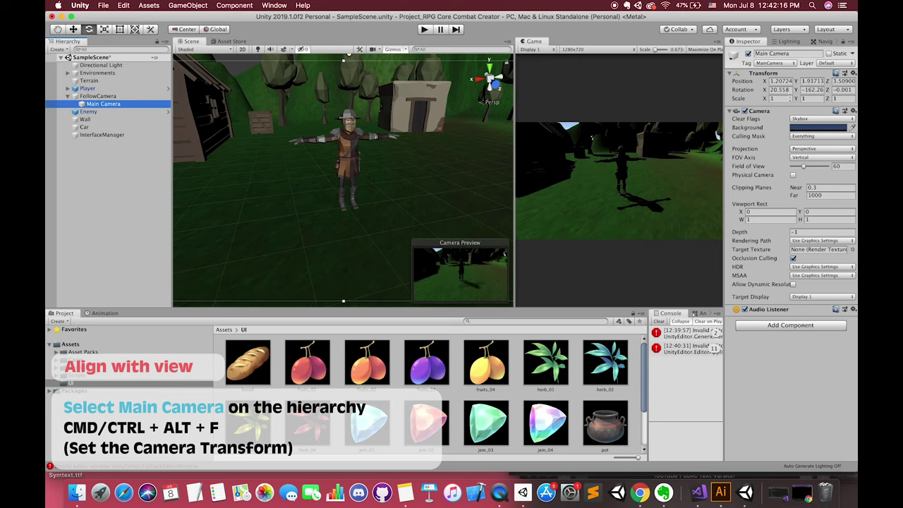
Undo the Main Camera's alignment with the view and re-angle the Scene view around the Player
{"action": "key", "text": "super+z"}
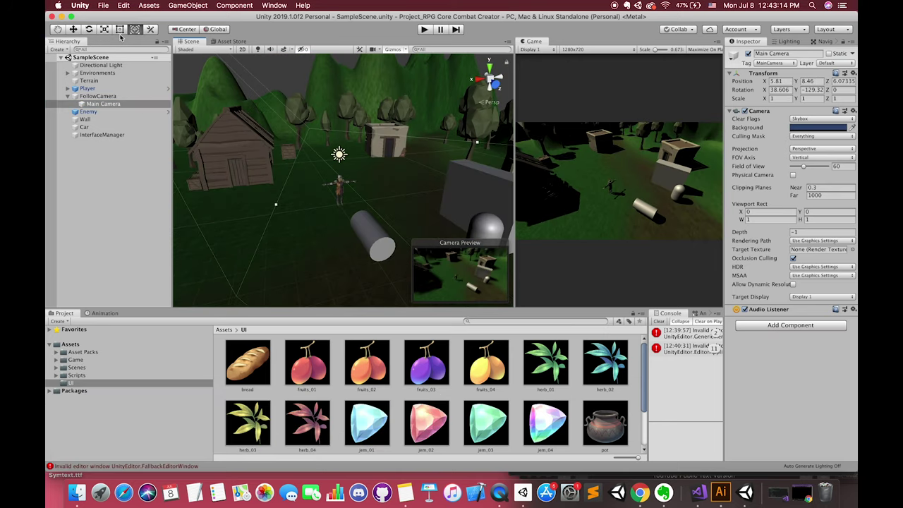
{"action": "key", "text": "ctrl+alt"}
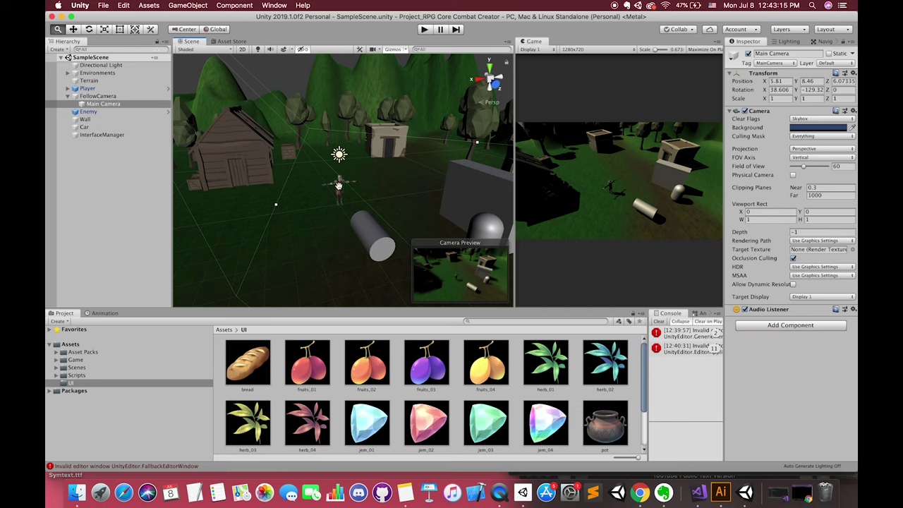
{"action": "left_click_drag", "start_coordinate": [339, 184], "coordinate": [367, 173]}
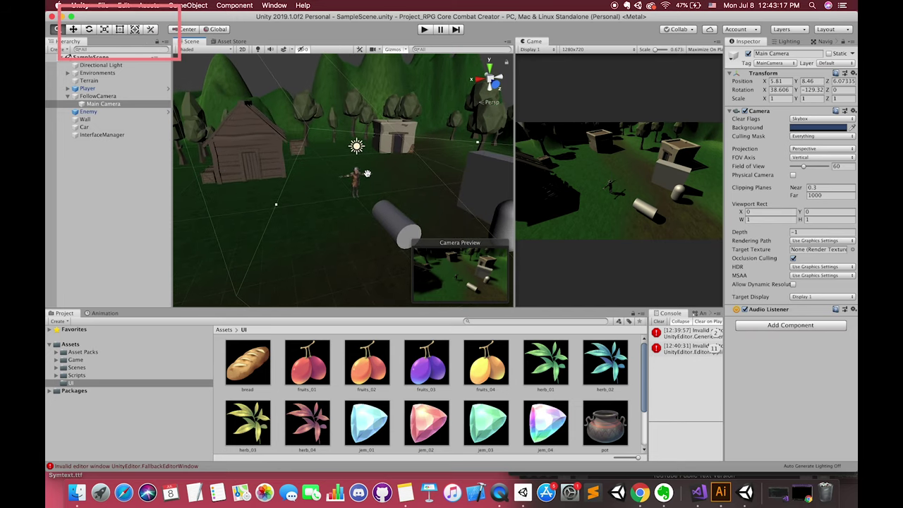
Pick the Player and then the Environments group with the Move tool, and pan the Scene view with the Hand tool
{"action": "key", "text": "w"}
{"action": "left_click", "coordinate": [356, 179]}
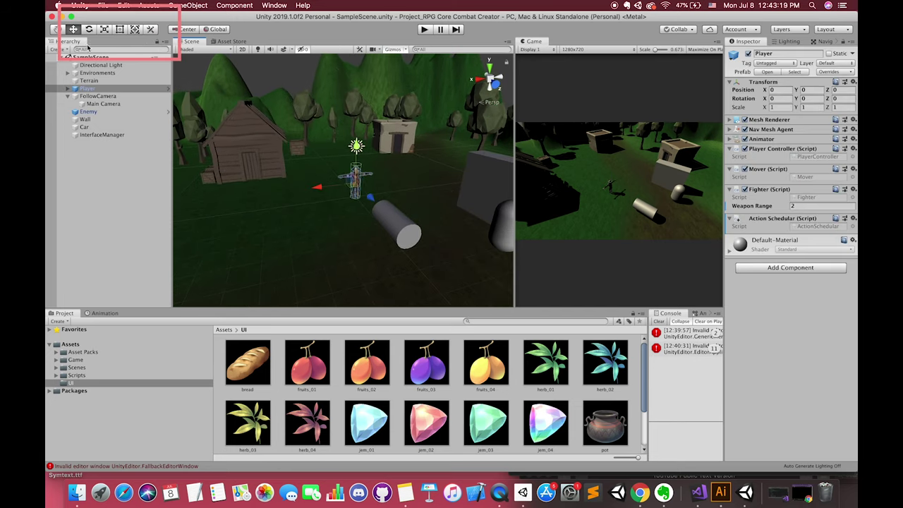
{"action": "left_click", "coordinate": [268, 153]}
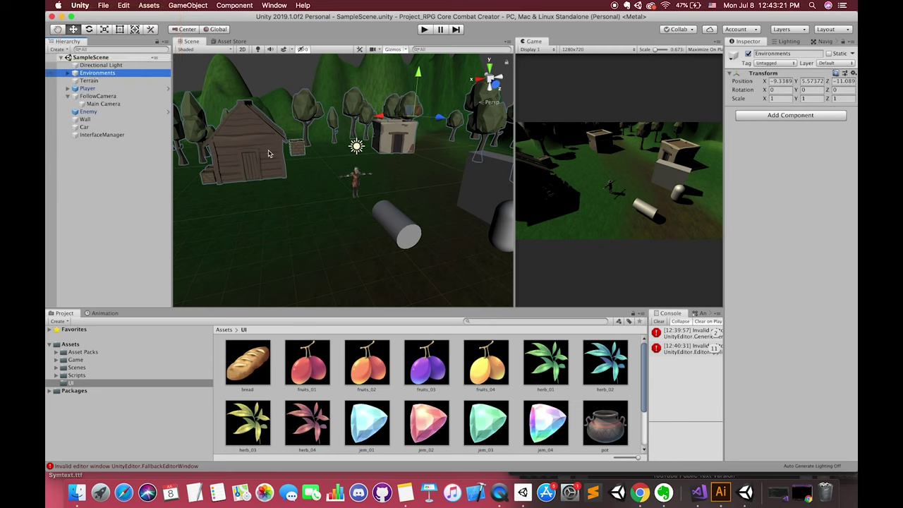
{"action": "key", "text": "q"}
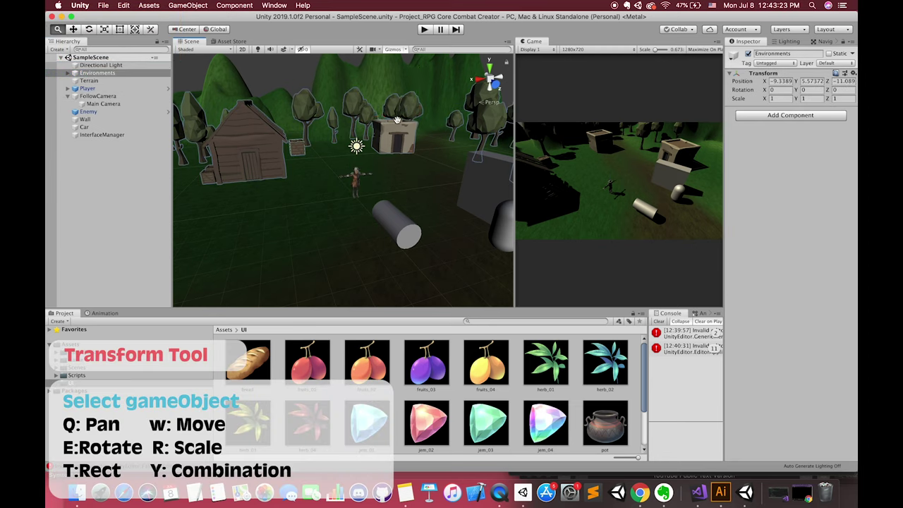
{"action": "left_click_drag", "start_coordinate": [394, 124], "coordinate": [368, 209]}
Try the Move and Rotate tools on the Environments group and undo the rotation
{"action": "key", "text": "w"}
{"action": "left_click_drag", "start_coordinate": [377, 141], "coordinate": [395, 88]}
{"action": "key", "text": "e"}
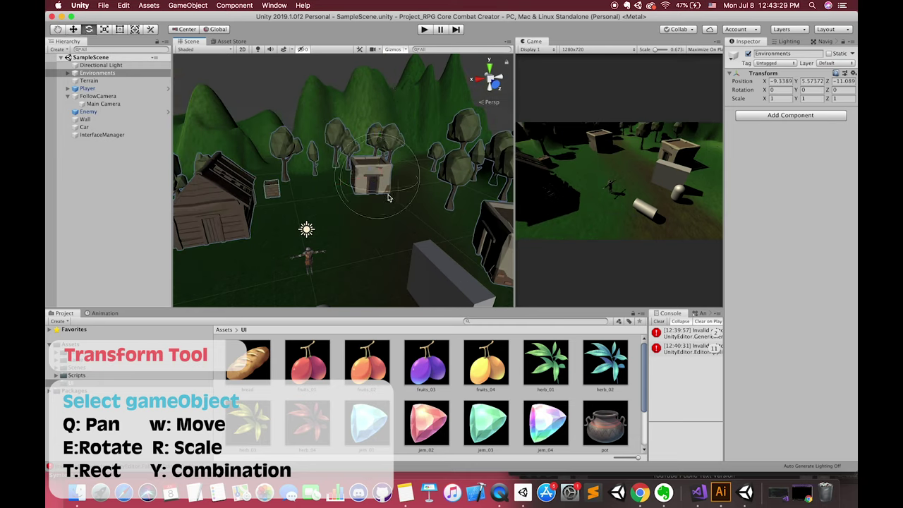
{"action": "left_click_drag", "start_coordinate": [388, 197], "coordinate": [404, 180]}
{"action": "key", "text": "super+z"}
Rotate the Player to about 41.3° around Y with the Rotate tool
{"action": "left_click", "coordinate": [90, 89]}
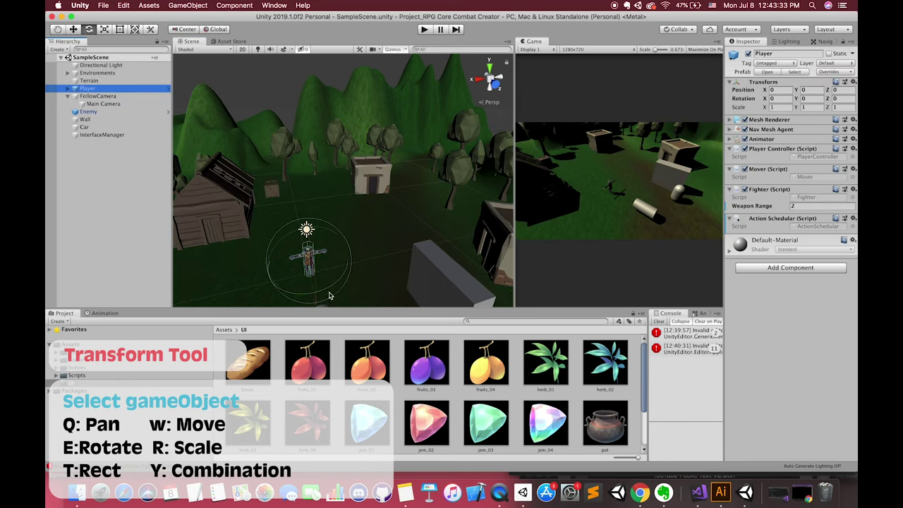
{"action": "left_click_drag", "start_coordinate": [329, 289], "coordinate": [351, 283]}
{"action": "scroll", "coordinate": [367, 211], "scroll_direction": "up", "scroll_amount": 4}
{"action": "middle_click_drag", "start_coordinate": [370, 194], "coordinate": [434, 88]}
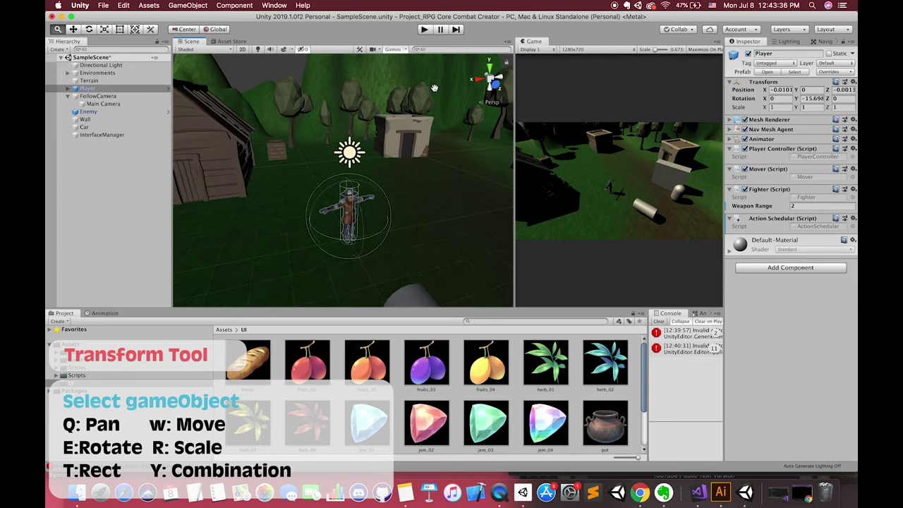
{"action": "left_click_drag", "start_coordinate": [350, 240], "coordinate": [260, 238]}
{"action": "key", "text": "w"}
{"action": "key", "text": "e"}
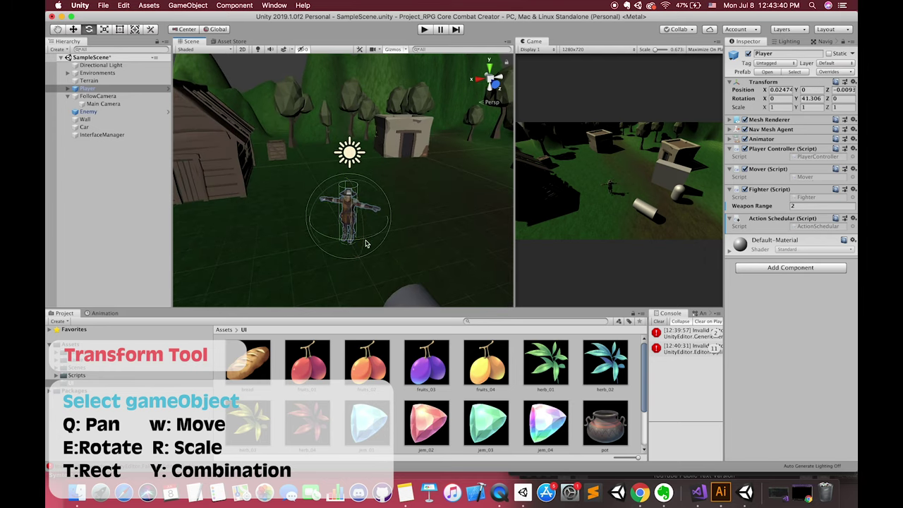
Scale the Player up uniformly with the Scale tool and undo the scaling
{"action": "key", "text": "w"}
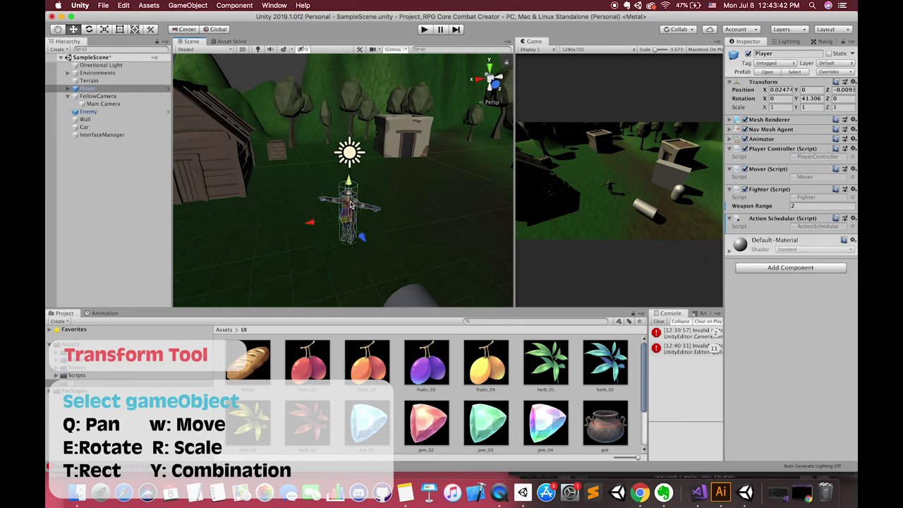
{"action": "key", "text": "r"}
{"action": "left_click_drag", "start_coordinate": [348, 217], "coordinate": [444, 175]}
{"action": "key", "text": "super+z"}
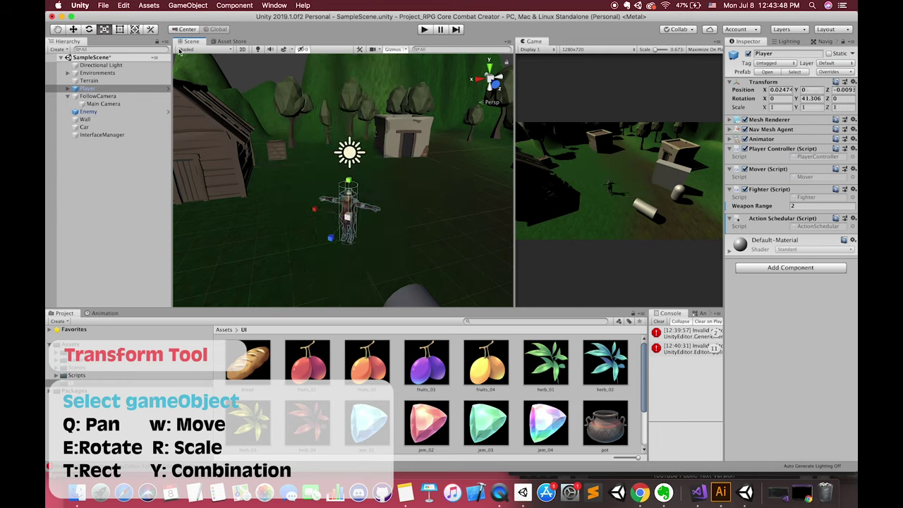
Frame the Wall and enlarge it with the Rect tool to a scale of about 5.55 in Y and 4.59 in Z
{"action": "scroll", "coordinate": [410, 176], "scroll_direction": "down", "scroll_amount": 5}
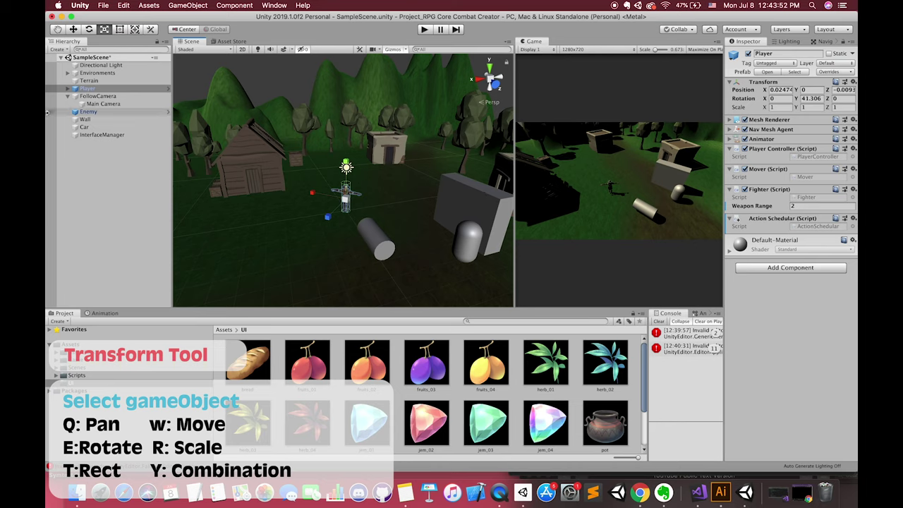
{"action": "double_click", "coordinate": [85, 120]}
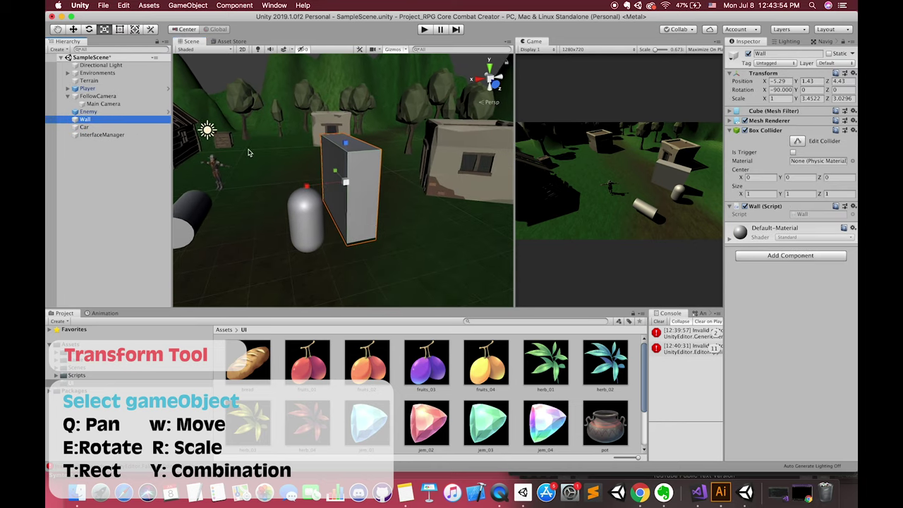
{"action": "key", "text": "t"}
{"action": "left_click_drag", "start_coordinate": [361, 173], "coordinate": [398, 199]}
{"action": "left_click_drag", "start_coordinate": [314, 247], "coordinate": [394, 92], "text": "alt"}
Shrink the Wall with the Rect tool to a scale of about 4.00 in Y and 3.13 in Z
{"action": "key", "text": "r"}
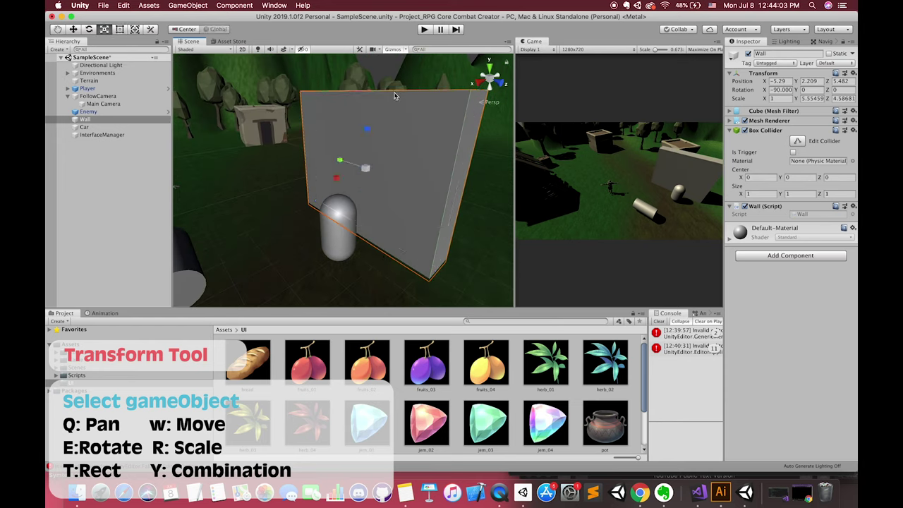
{"action": "key", "text": "t"}
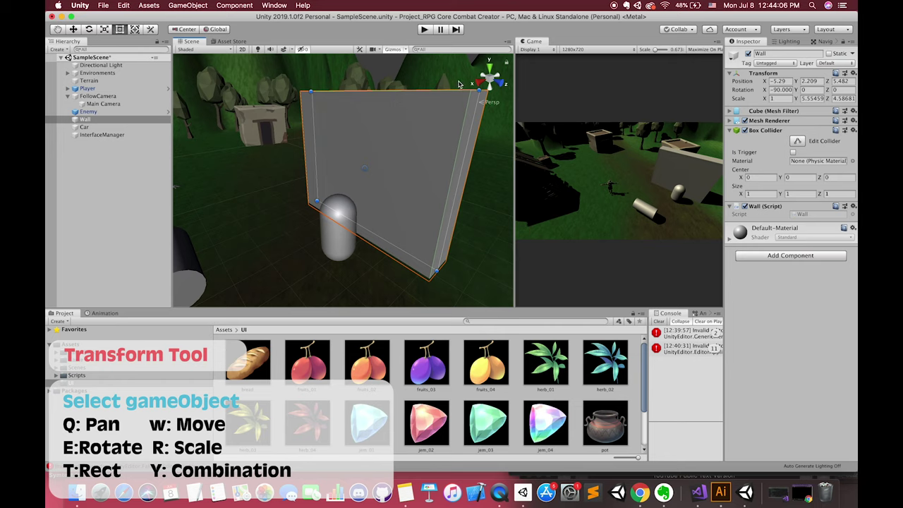
{"action": "left_click_drag", "start_coordinate": [393, 92], "coordinate": [394, 144]}
{"action": "left_click_drag", "start_coordinate": [416, 262], "coordinate": [400, 247]}
Use the combined Transform tool to rotate the Wall to about 20.7° around Z and adjust its placement
{"action": "key", "text": "y"}
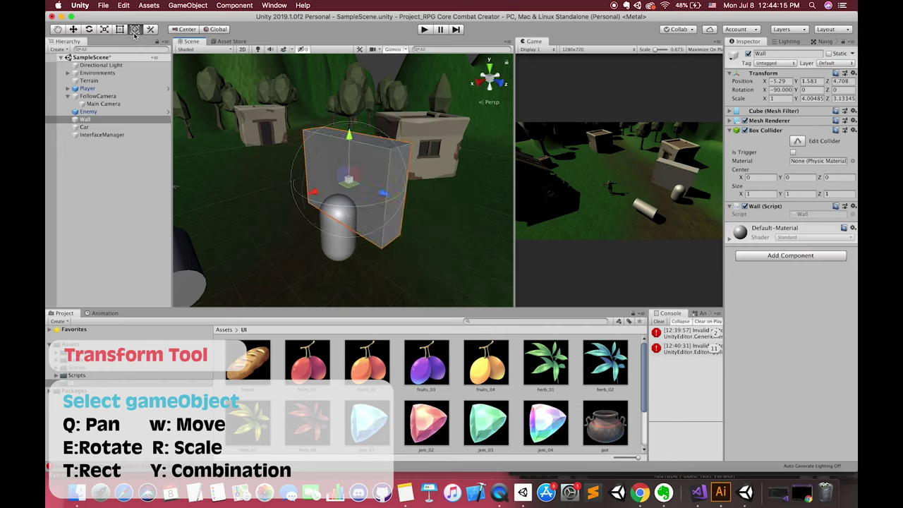
{"action": "left_click", "coordinate": [134, 33]}
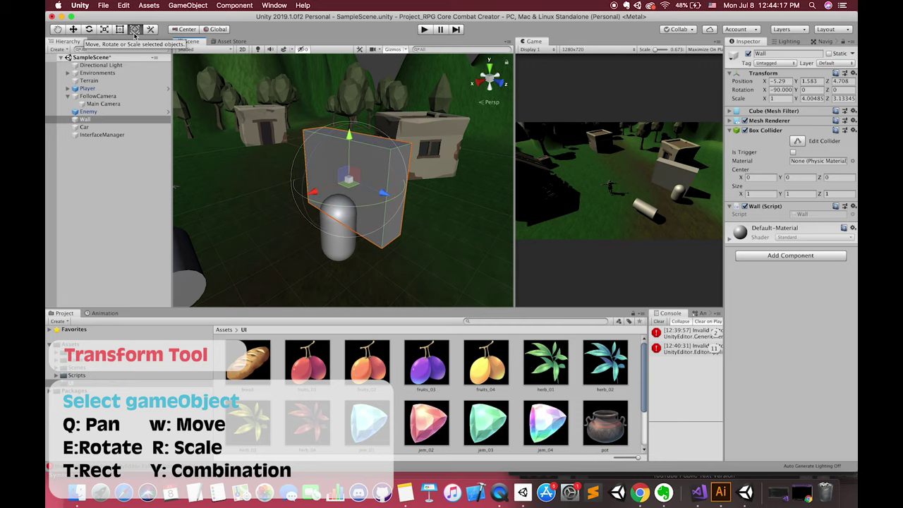
{"action": "left_click_drag", "start_coordinate": [380, 202], "coordinate": [336, 208]}
{"action": "left_click_drag", "start_coordinate": [349, 136], "coordinate": [350, 123]}
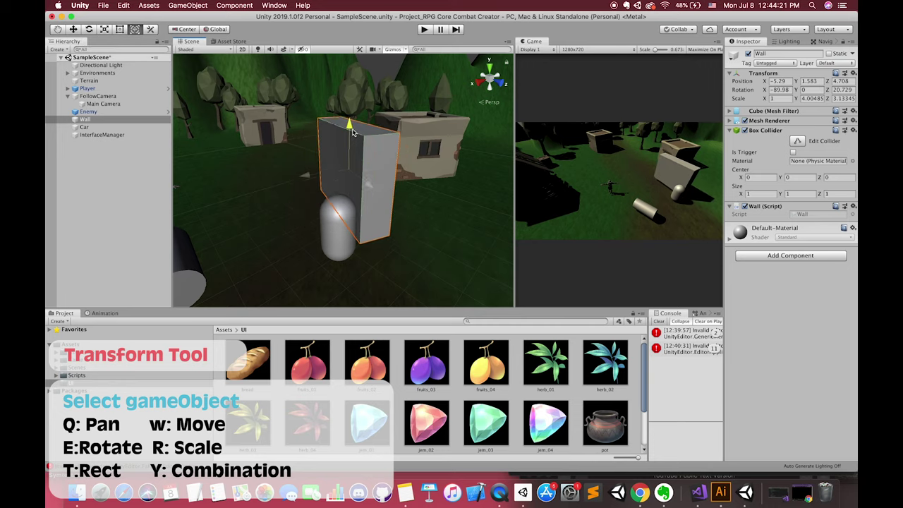
{"action": "mouse_move", "coordinate": [349, 166]}
{"action": "left_mouse_down"}
{"action": "mouse_move", "coordinate": [352, 186]}
{"action": "mouse_move", "coordinate": [346, 173]}
{"action": "left_mouse_up"}
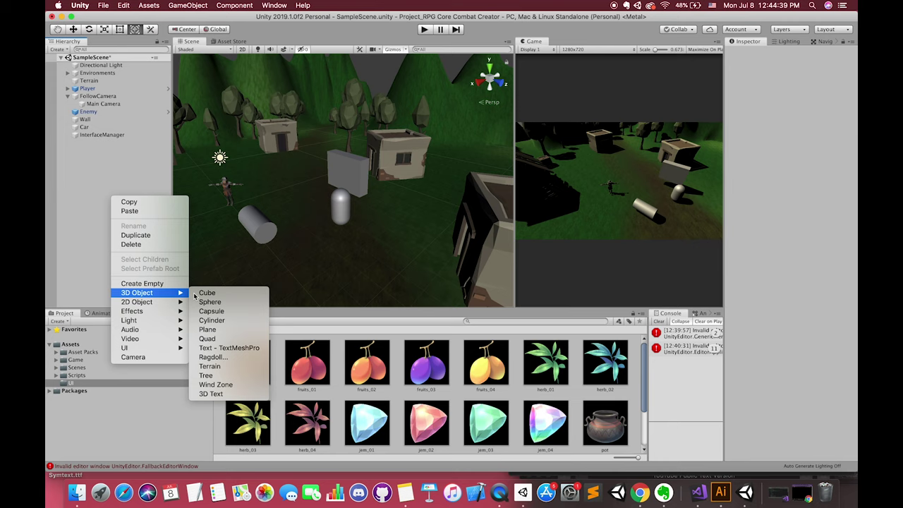
Create a 3D cube in the scene and reset its Transform
{"action": "left_click", "coordinate": [206, 290]}
{"action": "left_click", "coordinate": [854, 74]}
{"action": "left_click", "coordinate": [808, 82]}
Raise the Cube to Y 3.29 and move it to X 3 with grid snapping
{"action": "middle_click_drag", "start_coordinate": [275, 220], "coordinate": [407, 221]}
{"action": "scroll", "coordinate": [406, 221], "scroll_direction": "up", "scroll_amount": 5}
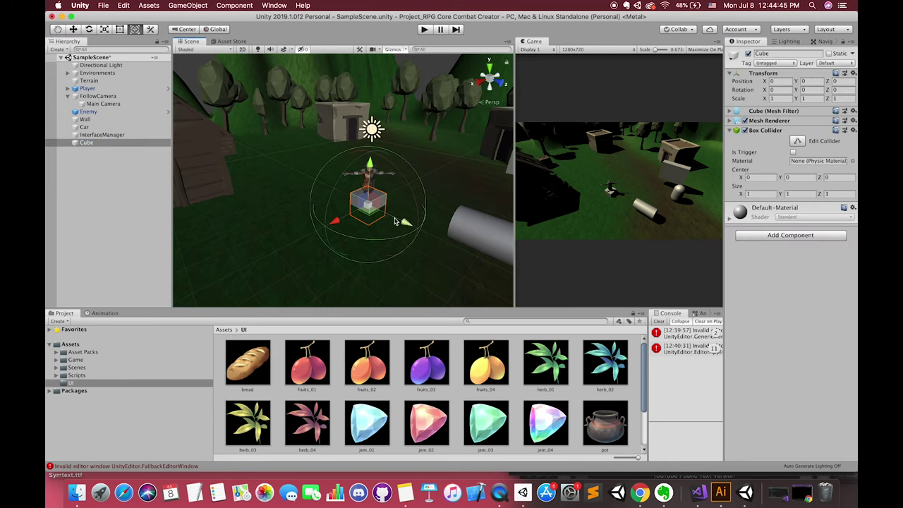
{"action": "left_click_drag", "start_coordinate": [371, 152], "coordinate": [372, 99]}
{"action": "left_click_drag", "start_coordinate": [427, 134], "coordinate": [310, 220], "text": "alt"}
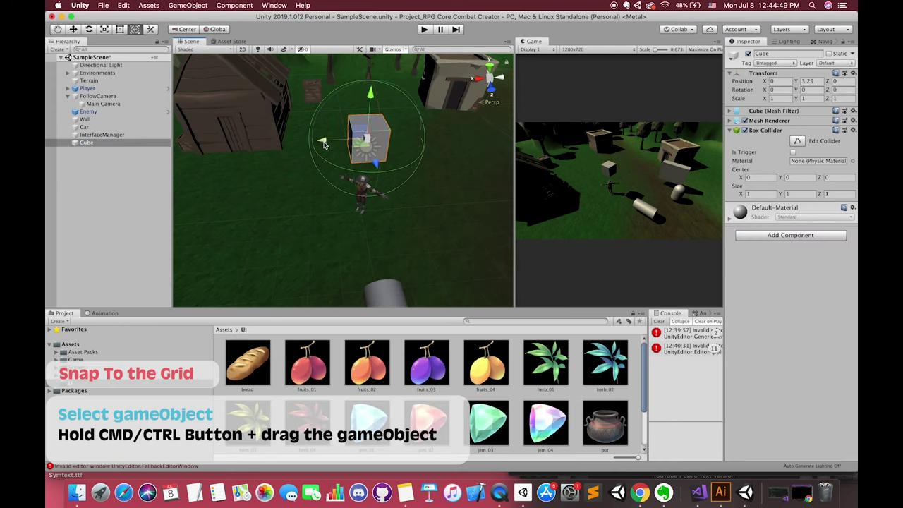
{"action": "left_click_drag", "start_coordinate": [331, 144], "coordinate": [246, 158], "text": "super"}
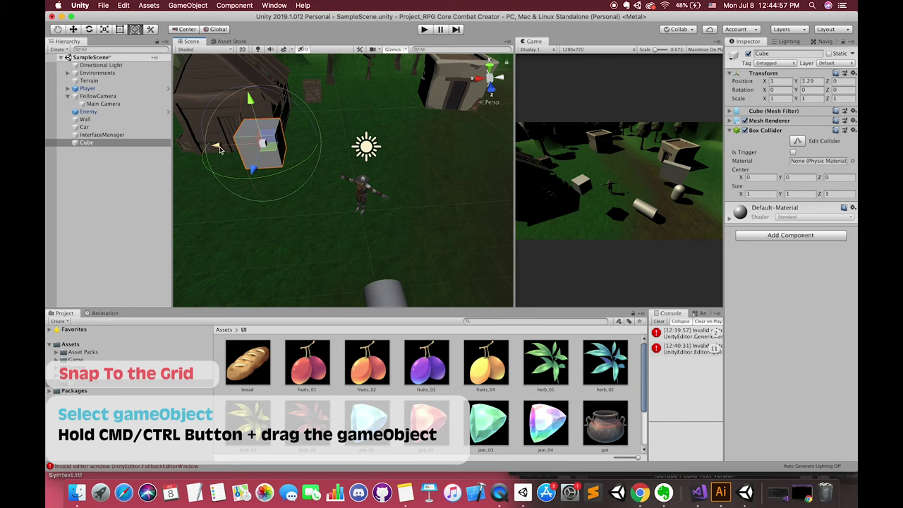
Duplicate the Cube twice, spacing the copies in a row along the X axis with grid snapping, and reselect the original
{"action": "scroll", "coordinate": [285, 202], "scroll_direction": "down", "scroll_amount": 3}
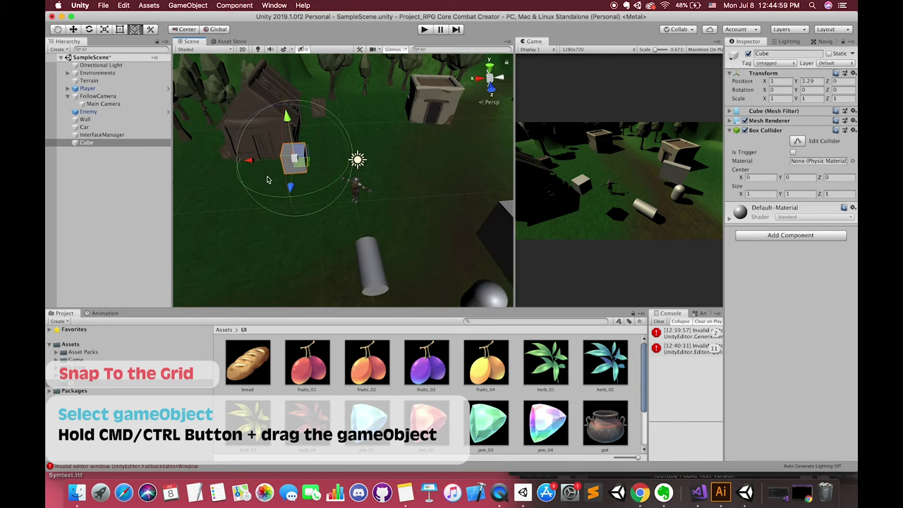
{"action": "left_click", "coordinate": [116, 144]}
{"action": "key", "text": "super+d"}
{"action": "left_click_drag", "start_coordinate": [248, 161], "coordinate": [380, 158], "text": "super"}
{"action": "key", "text": "super+d"}
{"action": "left_click", "coordinate": [105, 150]}
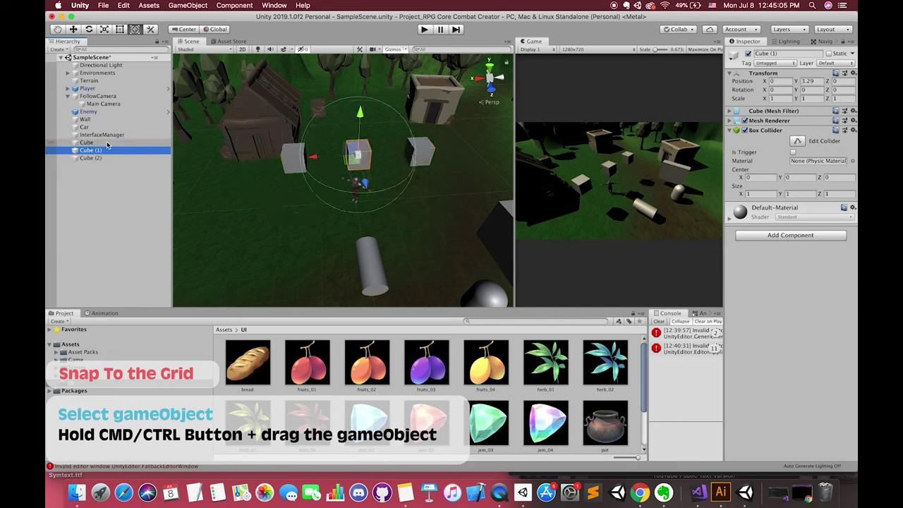
{"action": "left_click", "coordinate": [106, 143]}
Set the Move X, Move Y and Move Z snap increments to 10 in the snap settings
{"action": "left_click", "coordinate": [123, 5]}
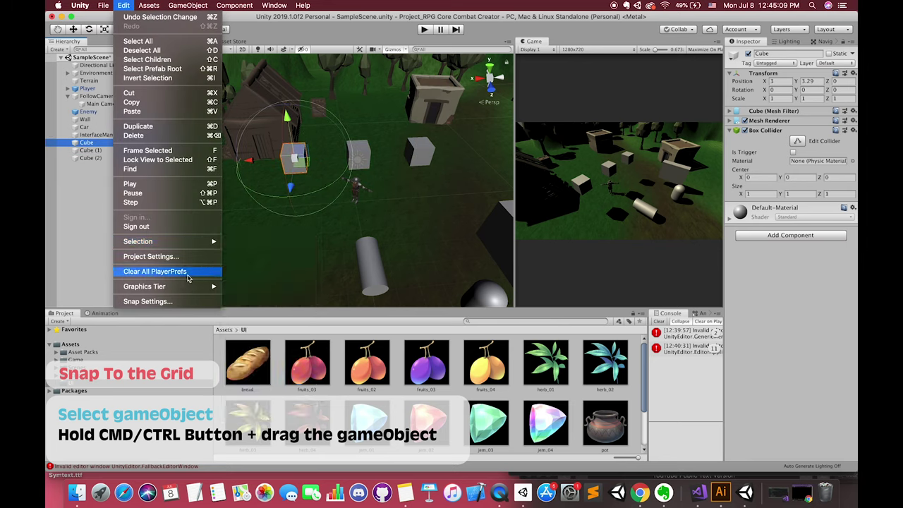
{"action": "left_click", "coordinate": [178, 301]}
{"action": "left_click", "coordinate": [177, 54]}
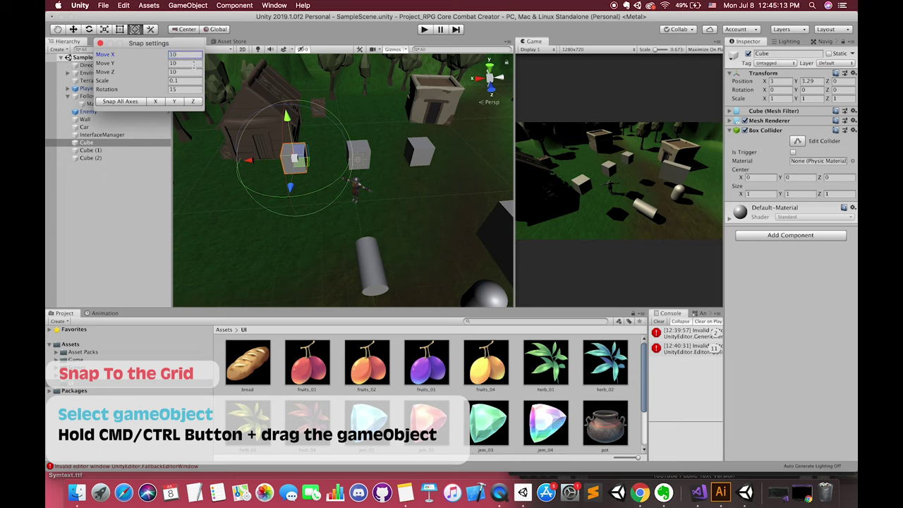
{"action": "left_click", "coordinate": [101, 44]}
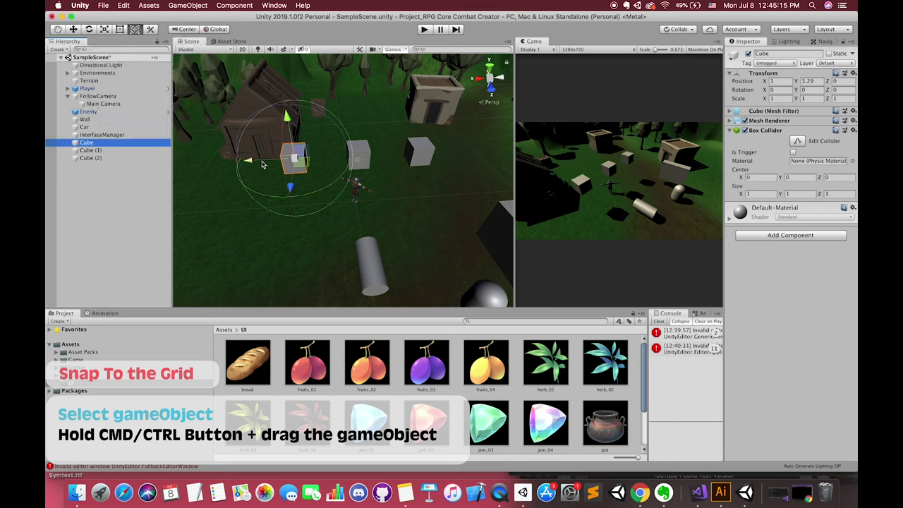
Select the original Cube and reset its Transform to the origin
{"action": "scroll", "coordinate": [366, 215], "scroll_direction": "down", "scroll_amount": 5}
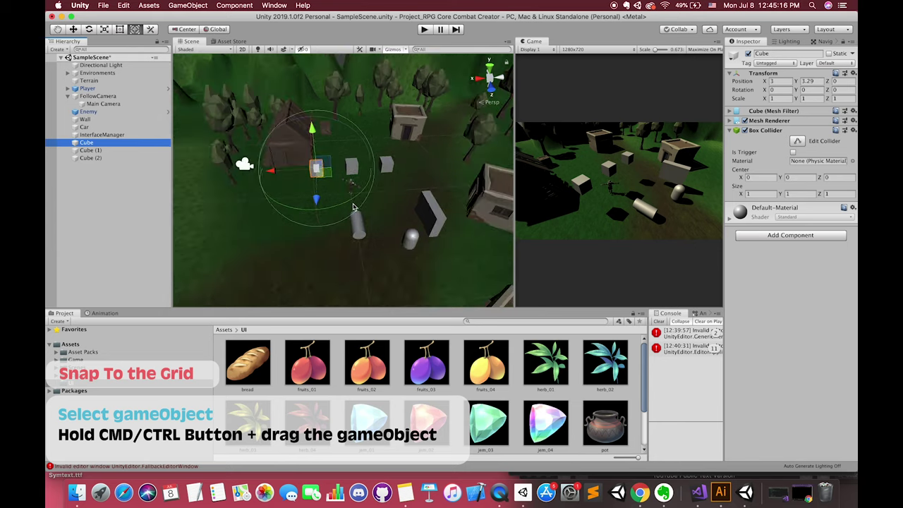
{"action": "left_click", "coordinate": [95, 150]}
{"action": "left_click", "coordinate": [96, 144]}
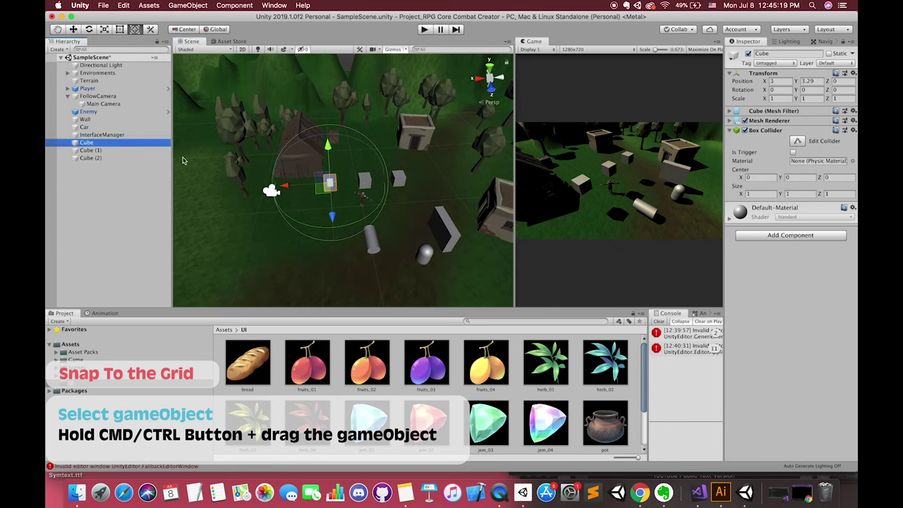
{"action": "left_click", "coordinate": [96, 158], "text": "shift"}
{"action": "left_click", "coordinate": [97, 144]}
{"action": "left_click", "coordinate": [855, 74]}
{"action": "left_click", "coordinate": [848, 82]}
Delete the duplicates Cube (1) and Cube (2)
{"action": "left_click", "coordinate": [117, 151]}
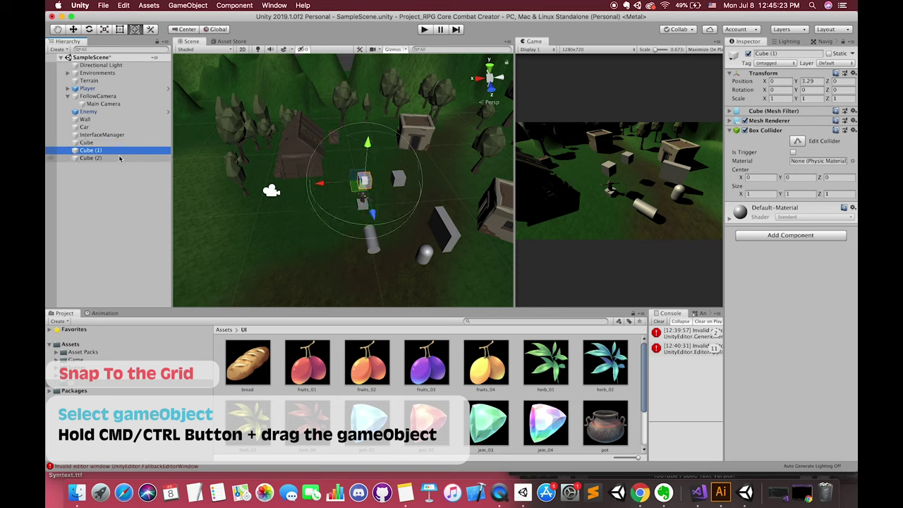
{"action": "left_click", "coordinate": [119, 159], "text": "shift"}
{"action": "key", "text": "super+BackSpace"}
Duplicate the Cube and move the copy to X 10 with grid snapping
{"action": "left_click", "coordinate": [96, 144]}
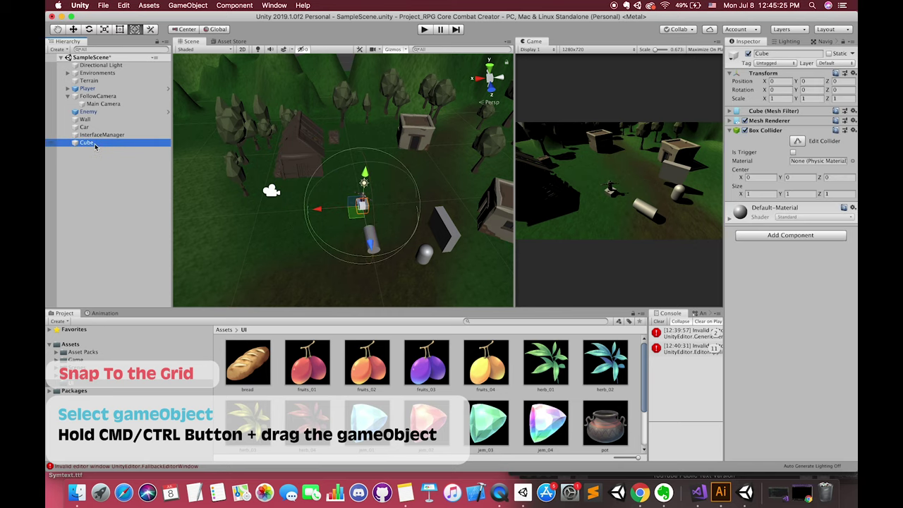
{"action": "key", "text": "super+d"}
{"action": "left_click_drag", "start_coordinate": [318, 209], "coordinate": [250, 215], "text": "super"}
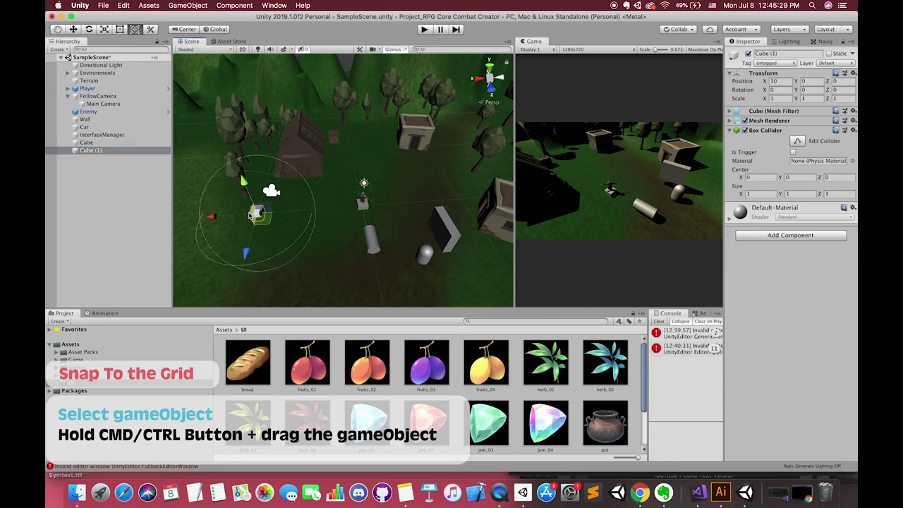
{"action": "left_click", "coordinate": [781, 81]}
Move the copied cube one more snap increment along X to 20
{"action": "scroll", "coordinate": [333, 192], "scroll_direction": "down", "scroll_amount": 3}
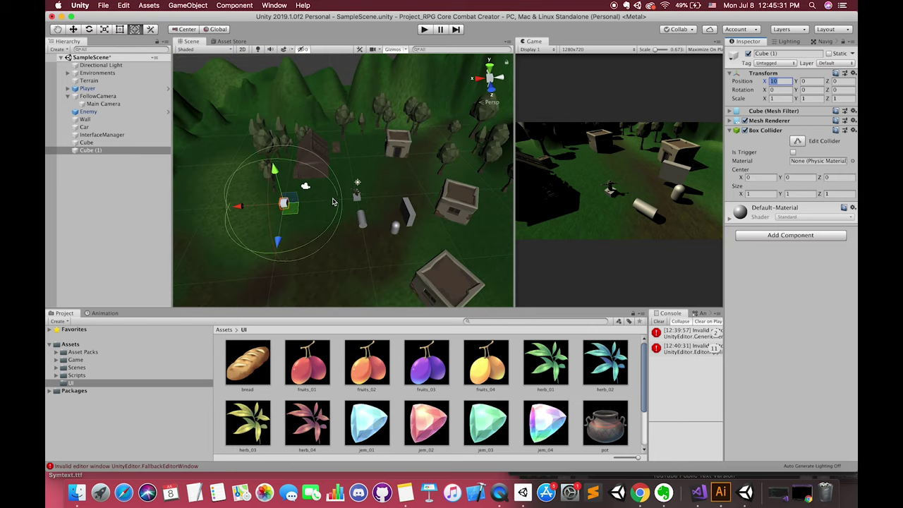
{"action": "left_click_drag", "start_coordinate": [242, 210], "coordinate": [199, 211], "text": "super"}
{"action": "scroll", "coordinate": [238, 206], "scroll_direction": "down", "scroll_amount": 5}
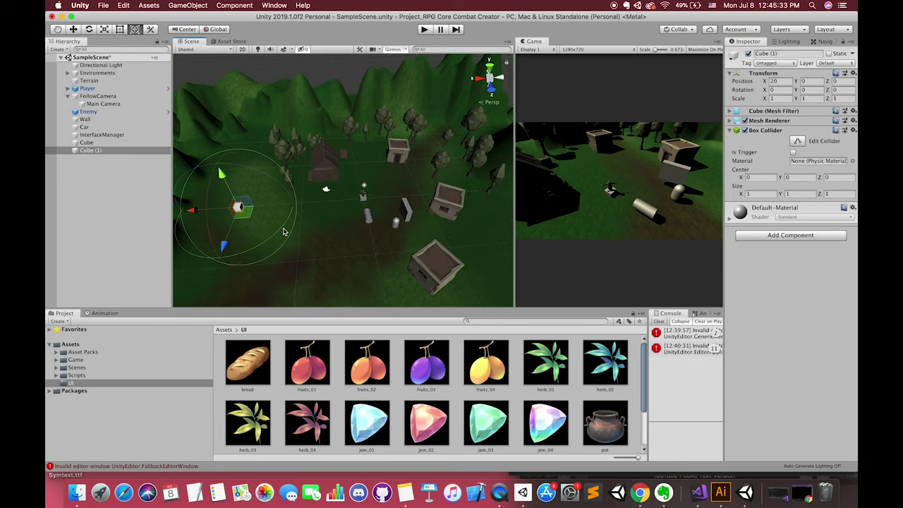
Move Cube (1) with grid snapping to X -50 and set its X position back to 0
{"action": "left_click_drag", "start_coordinate": [256, 195], "coordinate": [480, 204], "text": "super"}
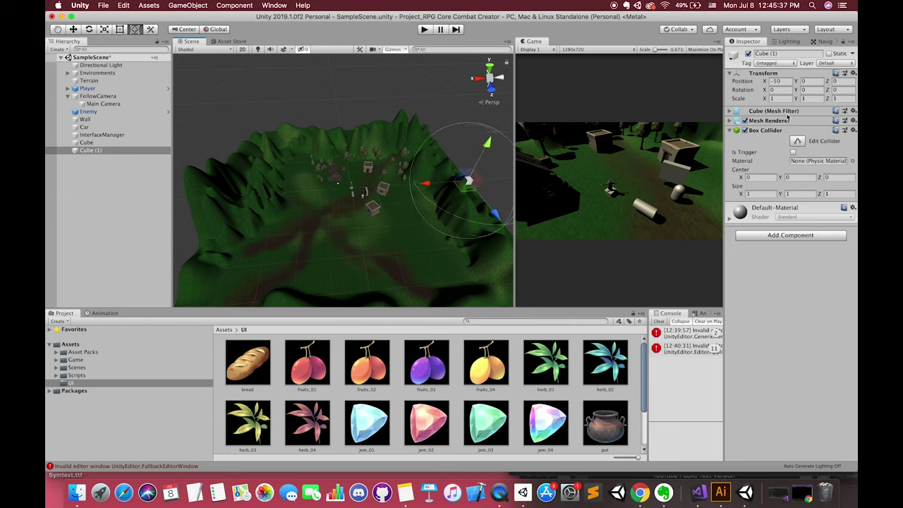
{"action": "left_click", "coordinate": [785, 82]}
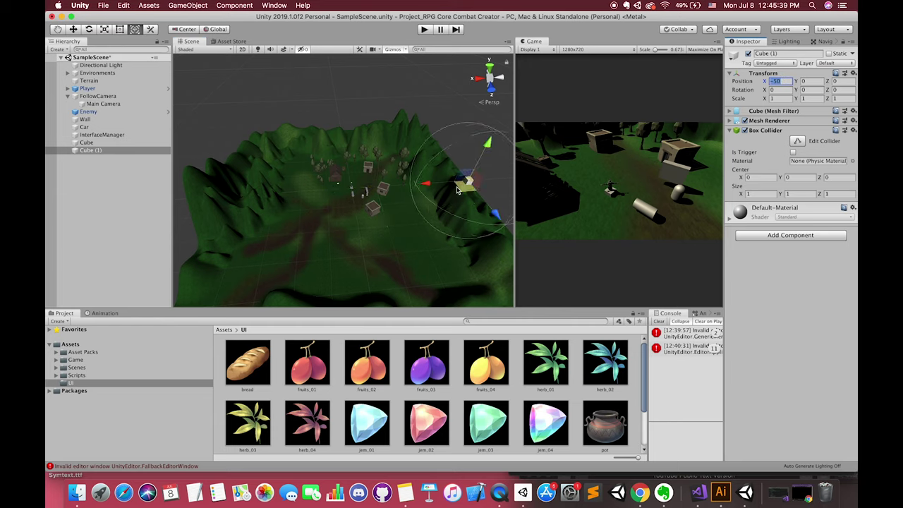
{"action": "scroll", "coordinate": [391, 195], "scroll_direction": "up", "scroll_amount": 5}
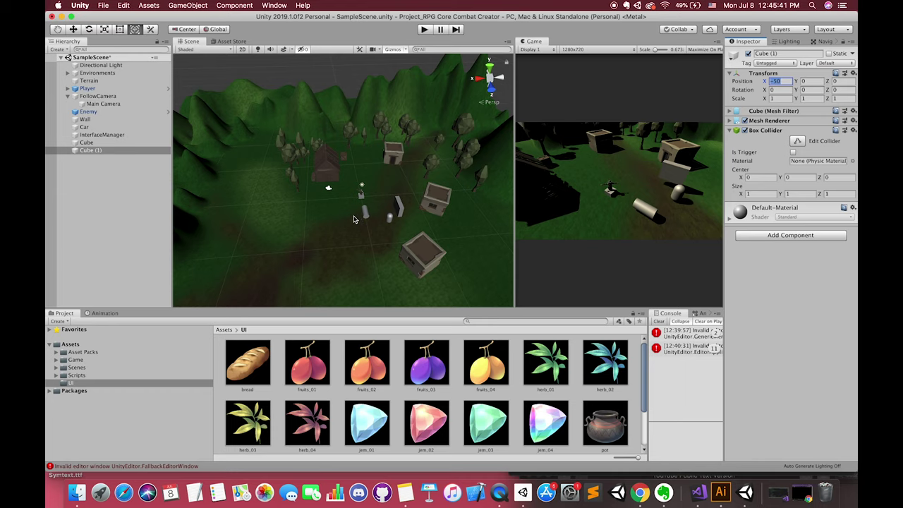
{"action": "right_click", "coordinate": [776, 81]}
{"action": "left_click", "coordinate": [791, 83]}
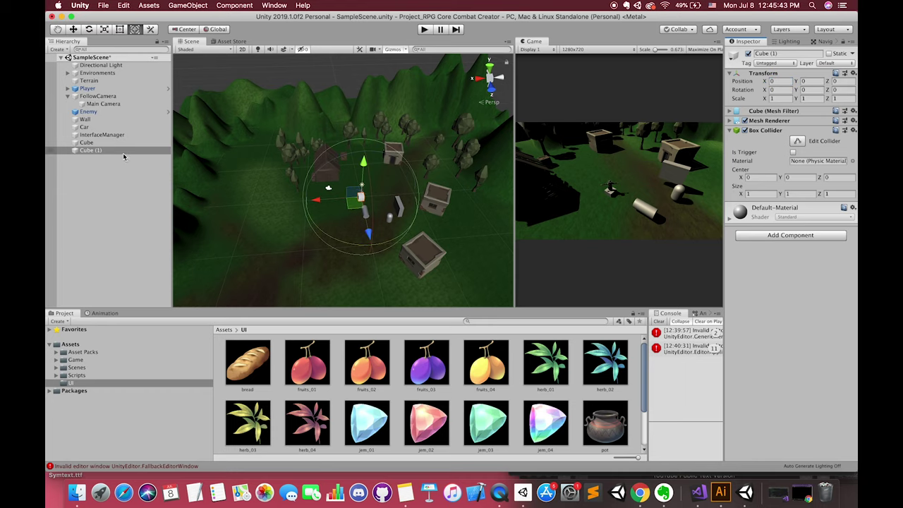
Frame Cube (1) and move it beside and above the original Cube, to about X 2, Y 3.25
{"action": "double_click", "coordinate": [117, 150]}
{"action": "left_click_drag", "start_coordinate": [303, 187], "coordinate": [161, 194]}
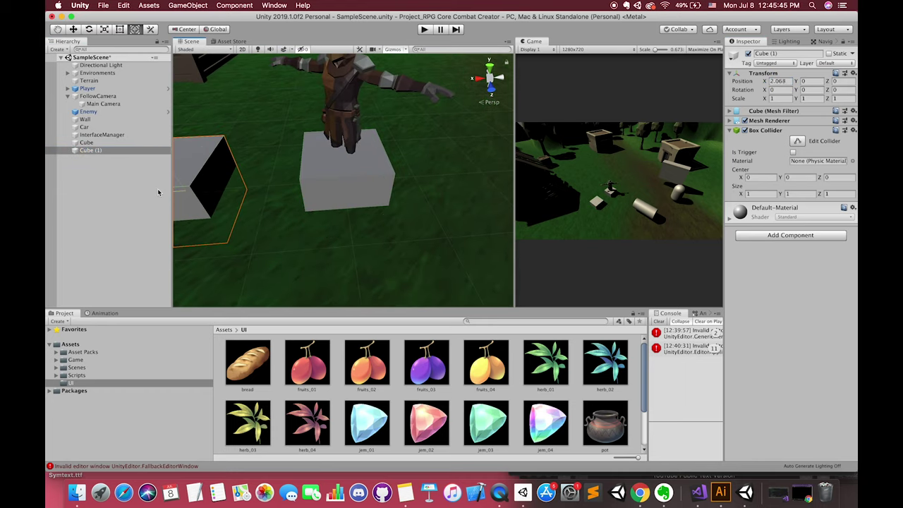
{"action": "scroll", "coordinate": [360, 216], "scroll_direction": "down", "scroll_amount": 5}
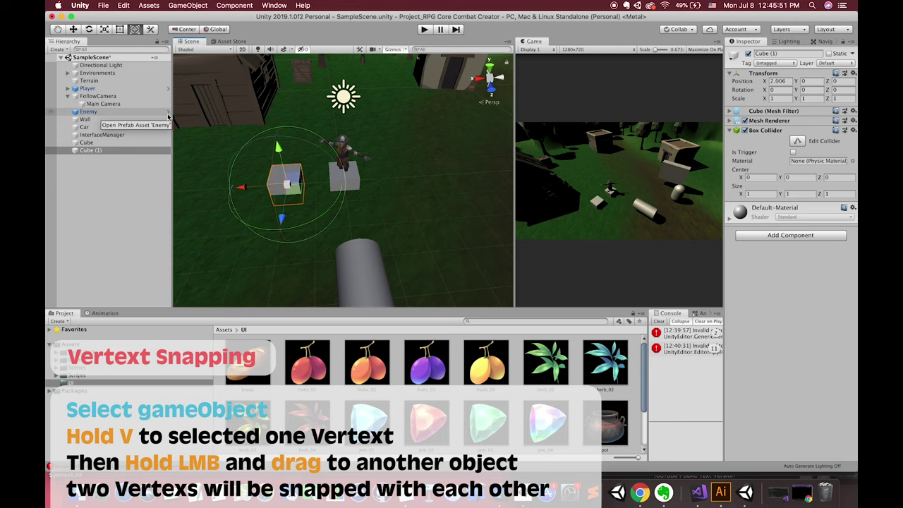
{"action": "key", "text": "v"}
{"action": "left_click_drag", "start_coordinate": [287, 159], "coordinate": [271, 54]}
Select the original Cube and move it to about X -3.36, Y 1.6
{"action": "left_click", "coordinate": [101, 144]}
{"action": "left_click_drag", "start_coordinate": [346, 147], "coordinate": [346, 111]}
{"action": "left_click_drag", "start_coordinate": [305, 146], "coordinate": [412, 147]}
{"action": "scroll", "coordinate": [372, 180], "scroll_direction": "down", "scroll_amount": 5}
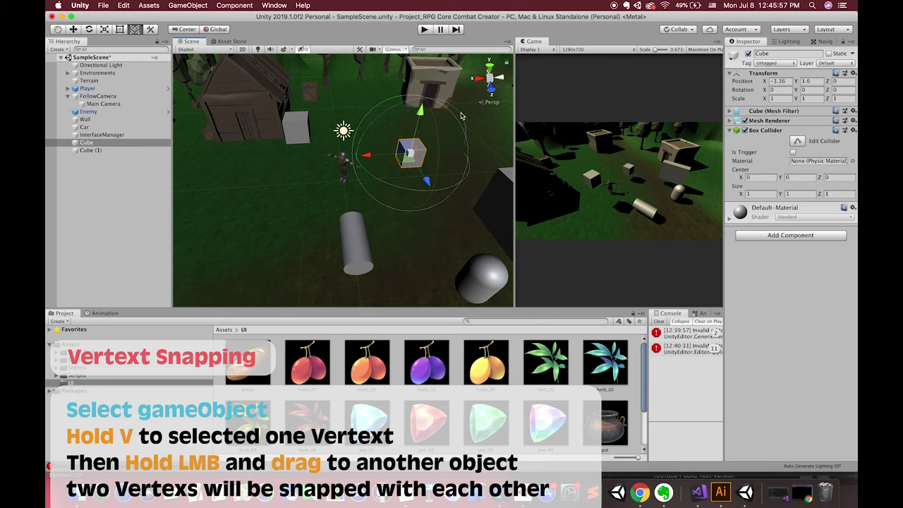
{"action": "scroll", "coordinate": [430, 158], "scroll_direction": "down", "scroll_amount": 1}
{"action": "middle_click_drag", "start_coordinate": [429, 148], "coordinate": [397, 174]}
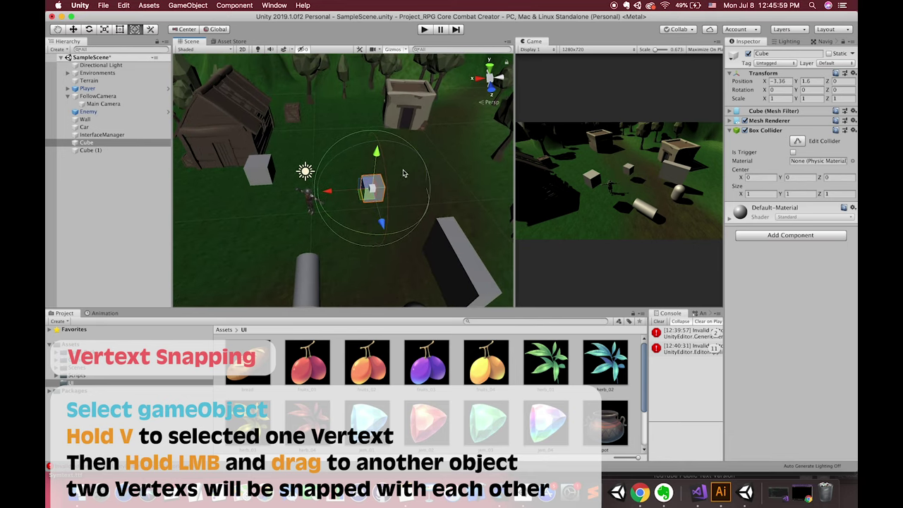
With the Move tool, vertex-snap an upper corner of the Cube onto the base of the nearby house
{"action": "key", "text": "v"}
{"action": "left_click_drag", "start_coordinate": [358, 200], "coordinate": [384, 184], "text": "alt"}
{"action": "scroll", "coordinate": [384, 184], "scroll_direction": "up", "scroll_amount": 5}
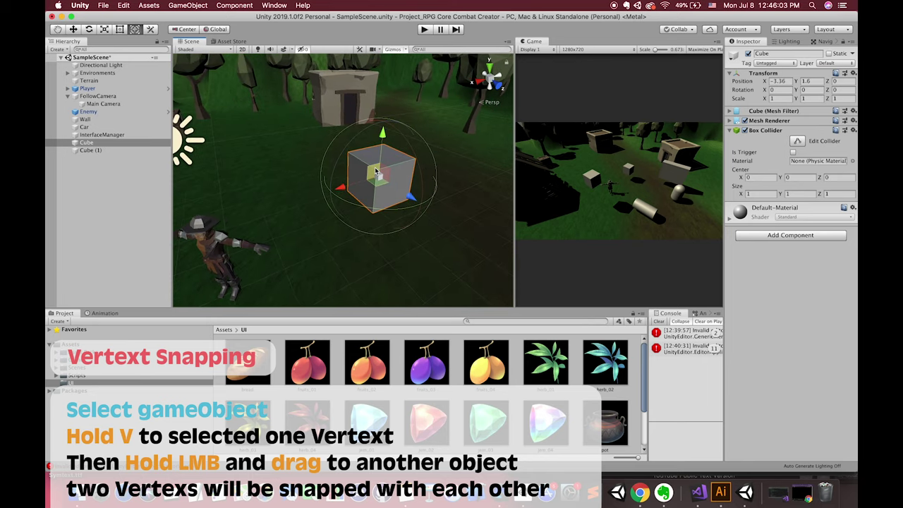
{"action": "key", "text": "w"}
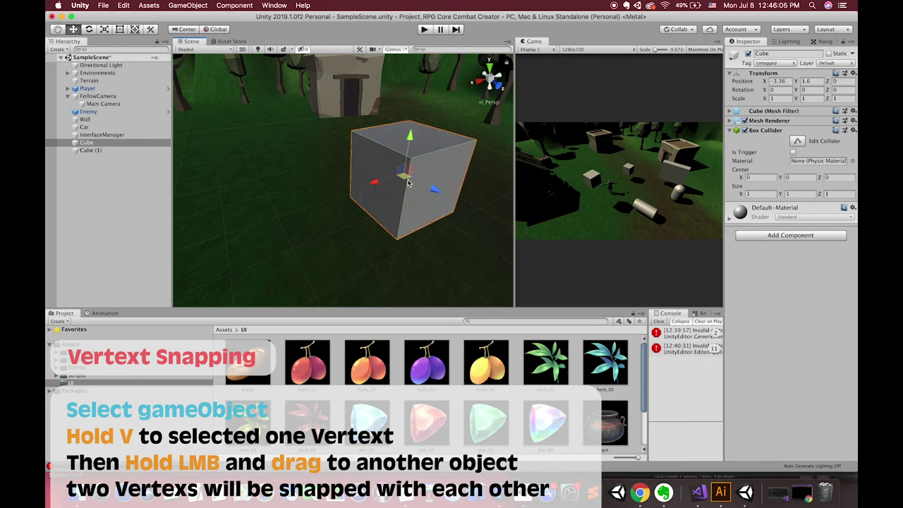
{"action": "key", "text": "v"}
{"action": "key", "text": "v"}
{"action": "key", "text": "v"}
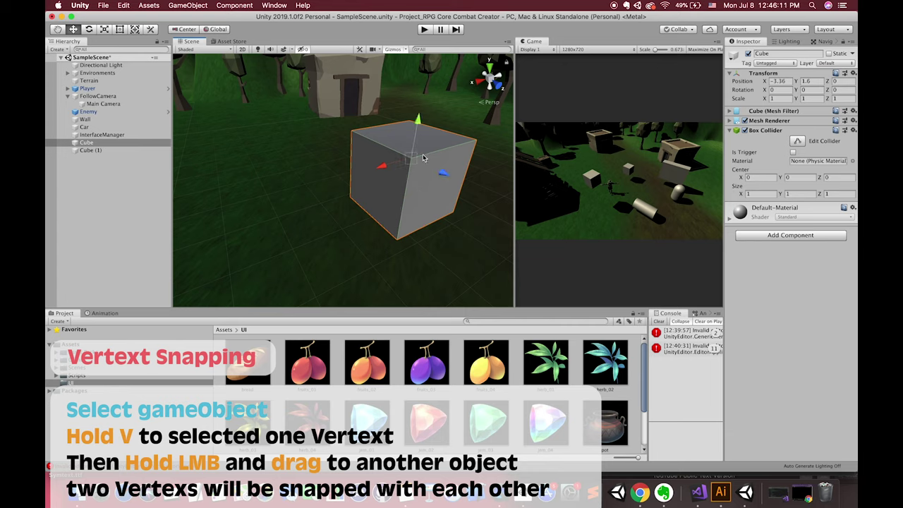
{"action": "left_click_drag", "start_coordinate": [415, 162], "coordinate": [391, 148]}
{"action": "scroll", "coordinate": [370, 107], "scroll_direction": "up", "scroll_amount": 5, "text": "alt"}
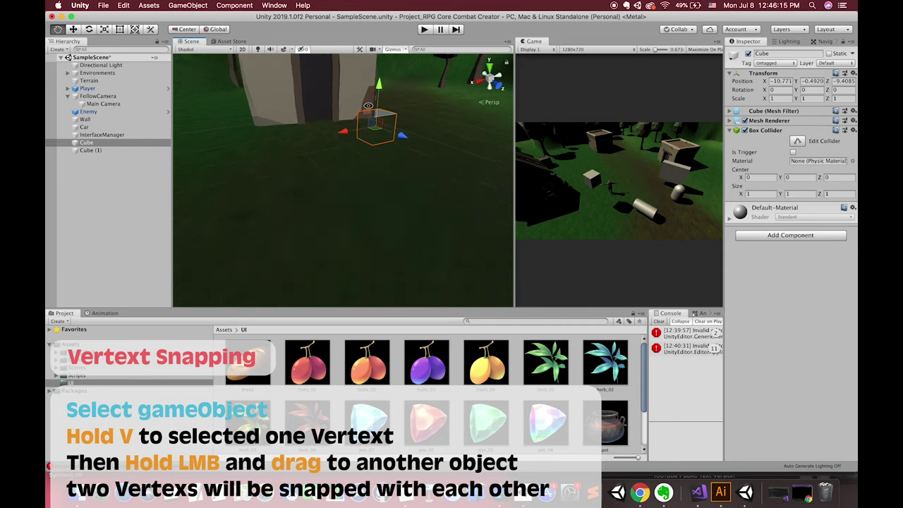
{"action": "scroll", "coordinate": [368, 106], "scroll_direction": "up", "scroll_amount": 5, "text": "alt"}
{"action": "left_click_drag", "start_coordinate": [425, 117], "coordinate": [288, 163], "text": "alt"}
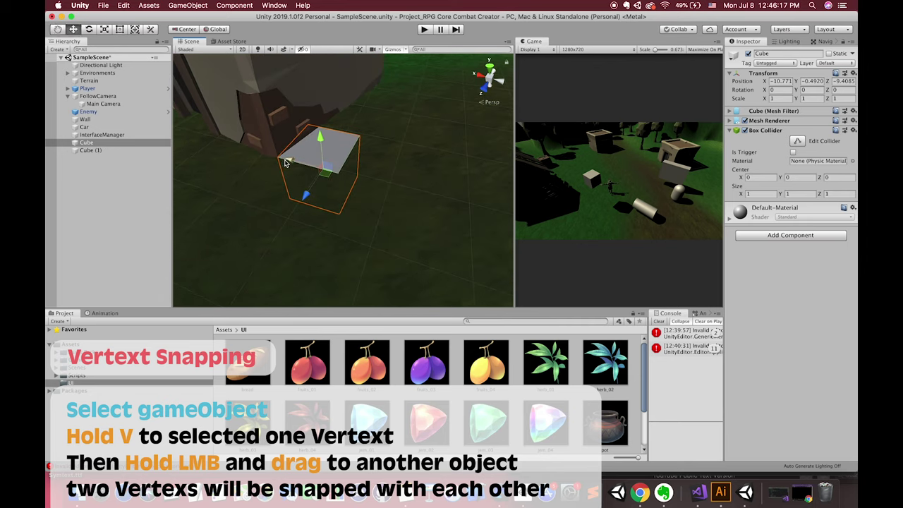
Vertex-snap the Cube away from the house onto a lower corner of Cube (1), at X 2.006, Y 2.25, Z -1
{"action": "scroll", "coordinate": [310, 168], "scroll_direction": "down", "scroll_amount": 5}
{"action": "scroll", "coordinate": [278, 189], "scroll_direction": "down", "scroll_amount": 6}
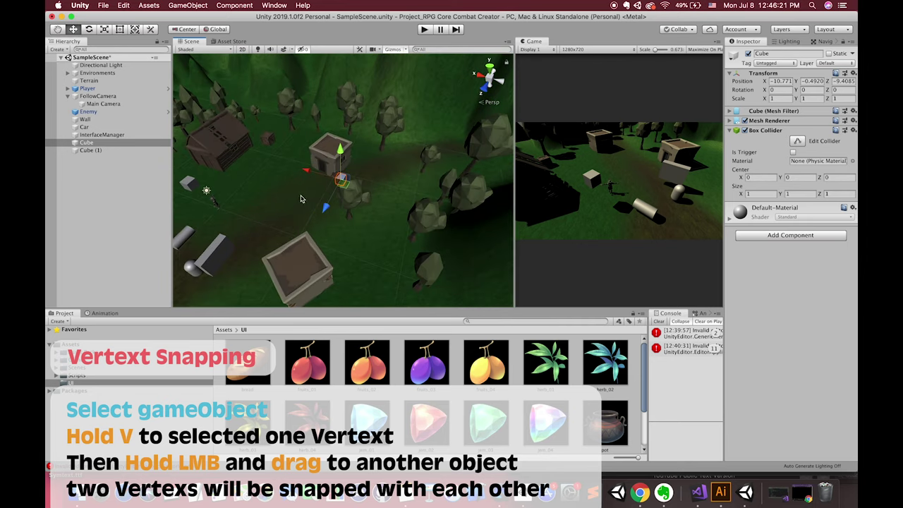
{"action": "key", "text": "v"}
{"action": "left_click_drag", "start_coordinate": [339, 182], "coordinate": [198, 187]}
{"action": "scroll", "coordinate": [196, 187], "scroll_direction": "up", "scroll_amount": 5}
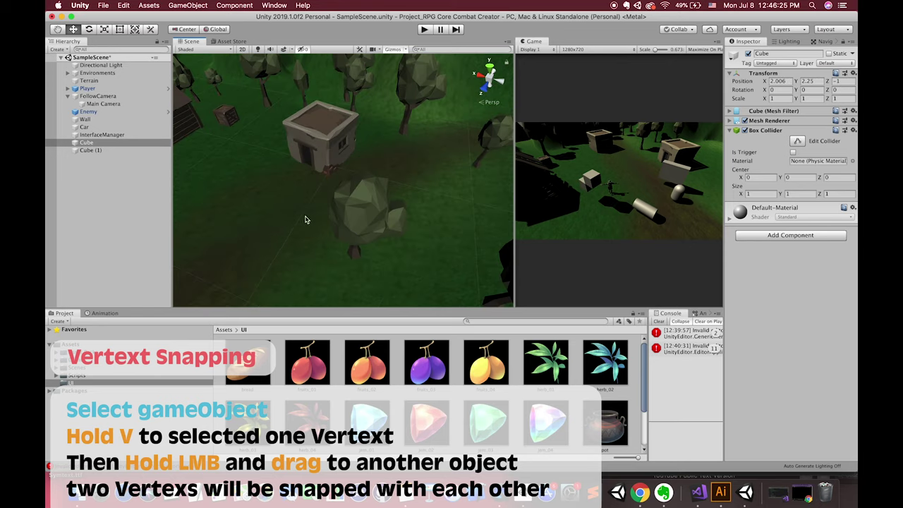
Frame the Cube and vertex-snap its upper corner to another vertex of Cube (1), at X 3.006, Y 3.25, Z -1
{"action": "left_click", "coordinate": [97, 137]}
{"action": "left_click", "coordinate": [96, 143]}
{"action": "double_click", "coordinate": [97, 143]}
{"action": "left_click_drag", "start_coordinate": [338, 187], "coordinate": [69, 151], "text": "alt"}
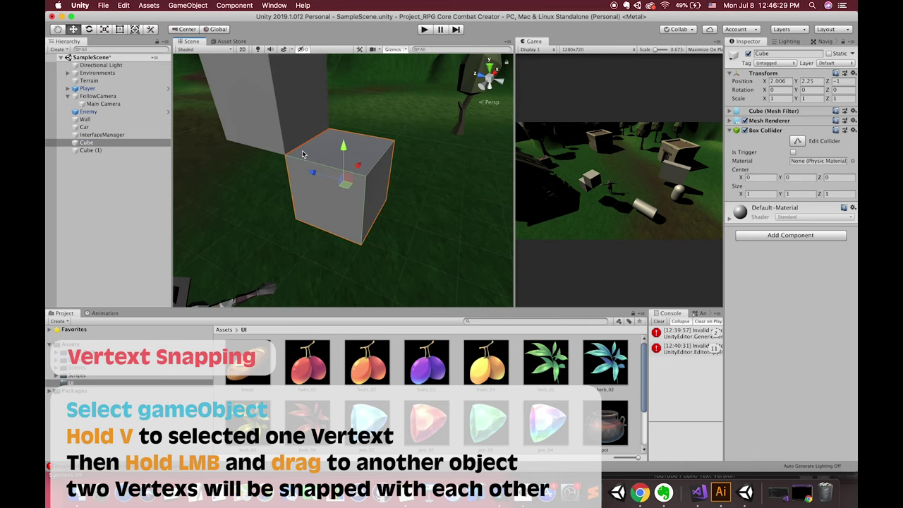
{"action": "key", "text": "v"}
{"action": "left_click_drag", "start_coordinate": [286, 152], "coordinate": [383, 152]}
{"action": "scroll", "coordinate": [298, 150], "scroll_direction": "down", "scroll_amount": 5}
{"action": "key", "text": "v"}
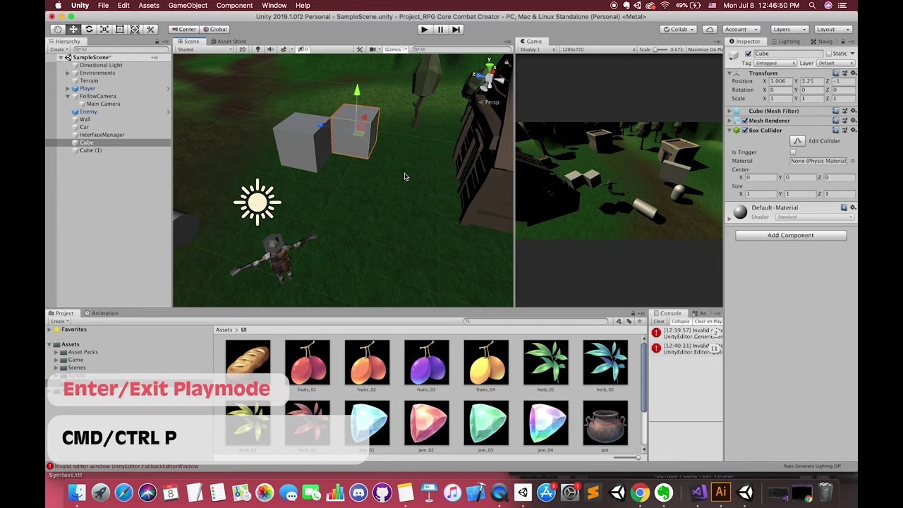
Enter and exit Play mode twice, sending the player character to several spots in the Game view during the first run
{"action": "key", "text": "super+p"}
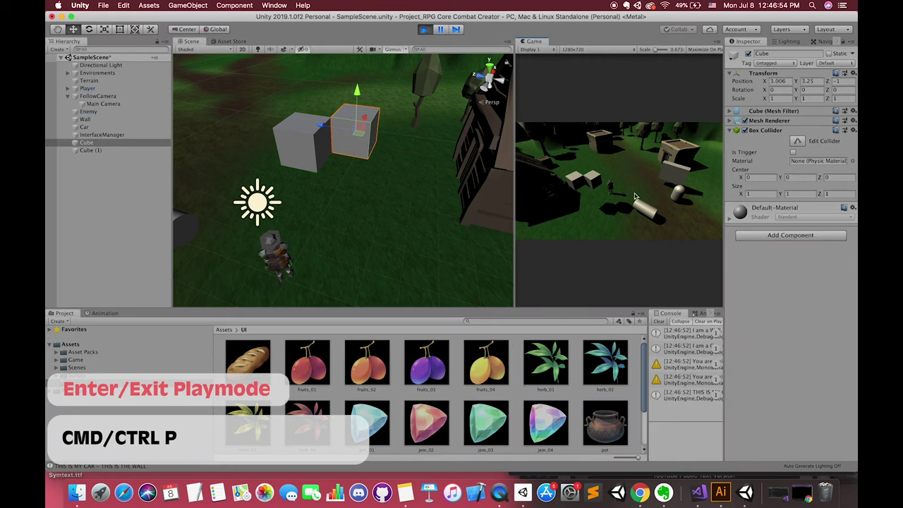
{"action": "left_click", "coordinate": [656, 230]}
{"action": "left_click", "coordinate": [583, 210]}
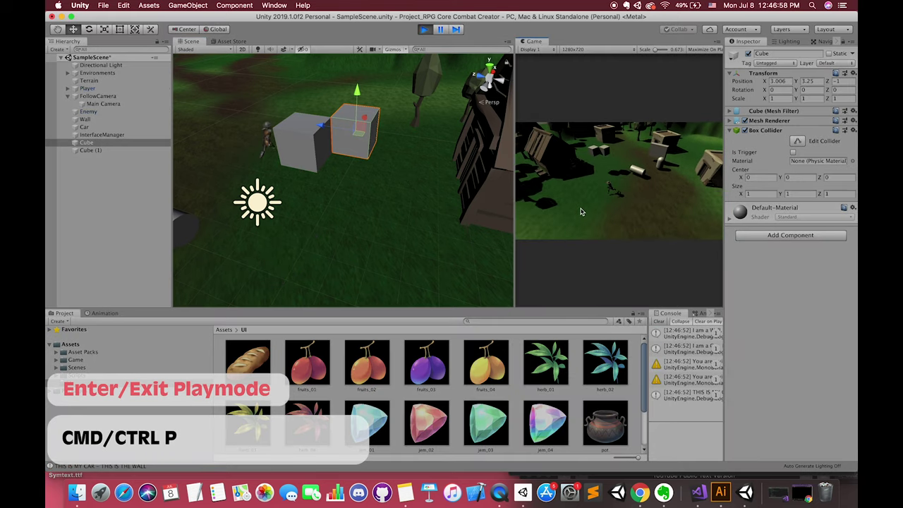
{"action": "left_click", "coordinate": [576, 155]}
{"action": "key", "text": "super+p"}
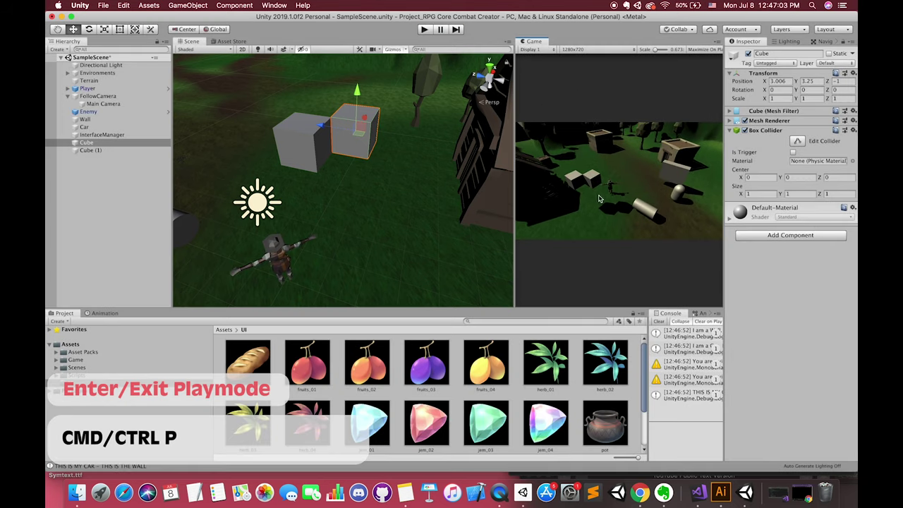
{"action": "key", "text": "super+p"}
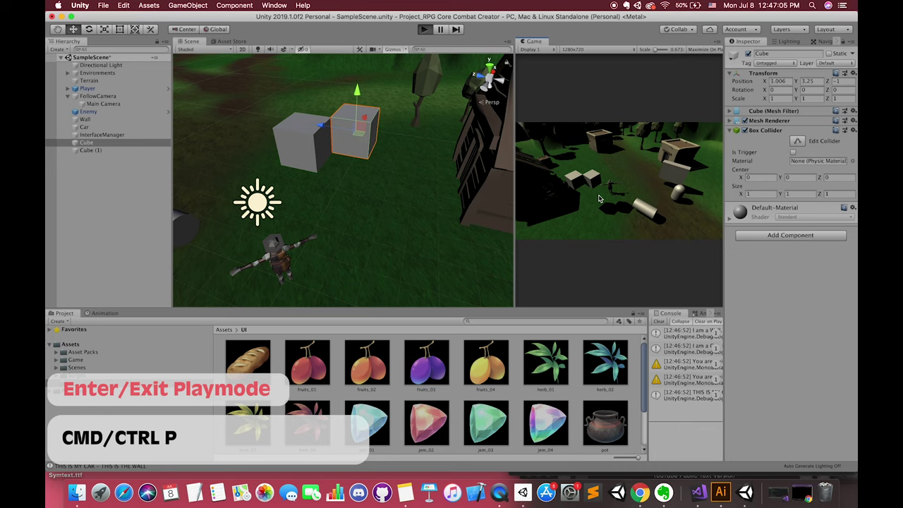
{"action": "key", "text": "super+p"}
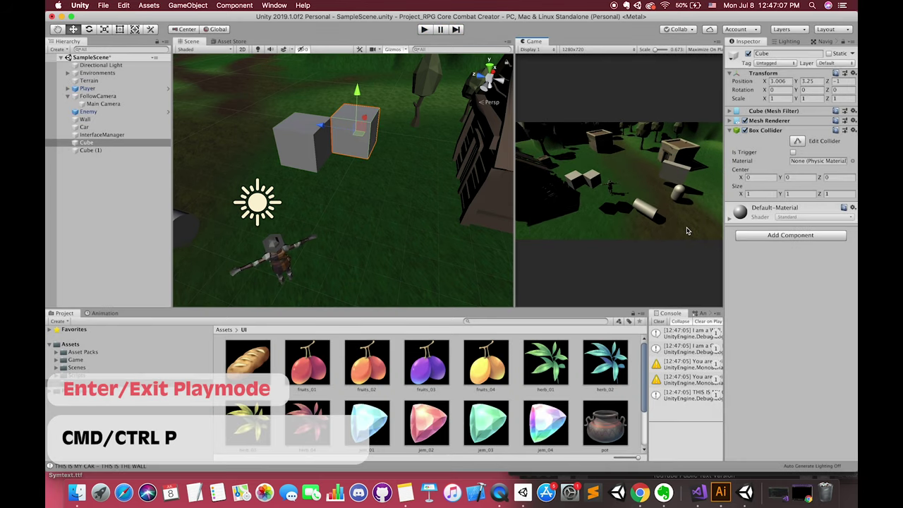
Run Play mode, pause and resume it while moving the player character, and exit Play mode
{"action": "key", "text": "super+p"}
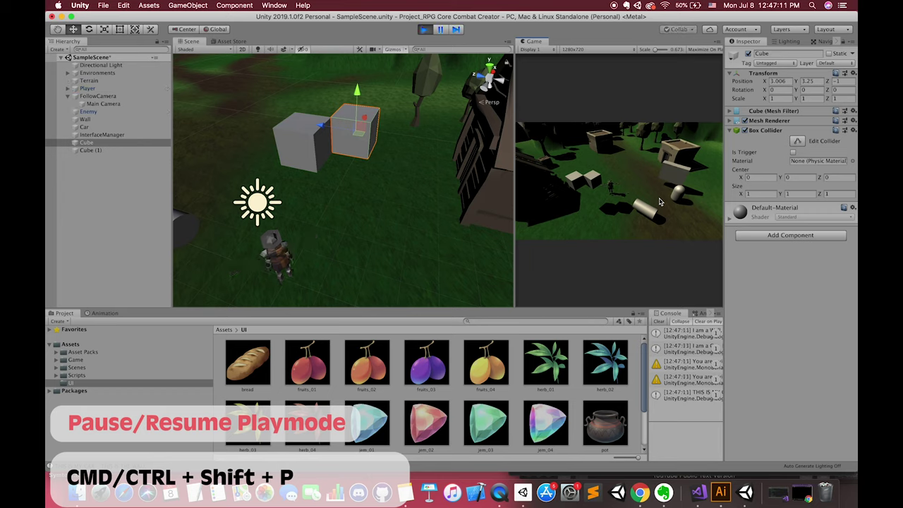
{"action": "key", "text": "super+shift+p"}
{"action": "left_click", "coordinate": [608, 138]}
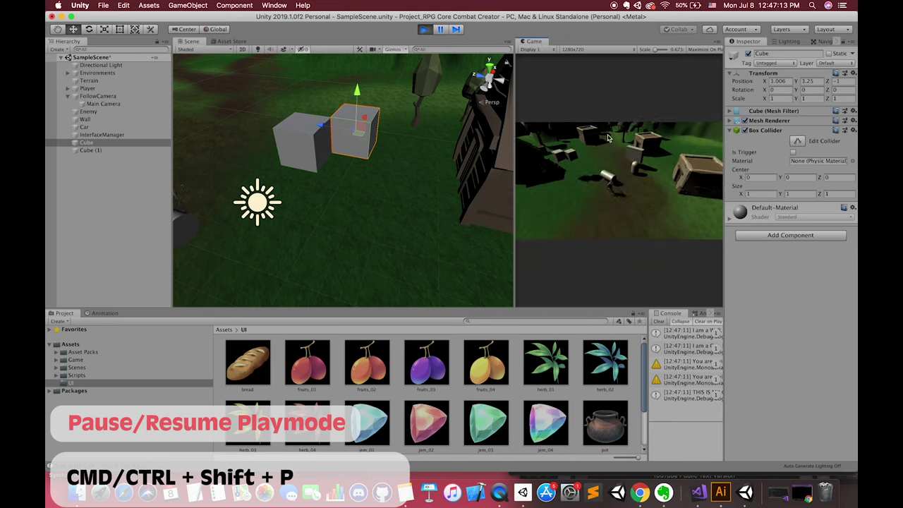
{"action": "key", "text": "super+shift+p"}
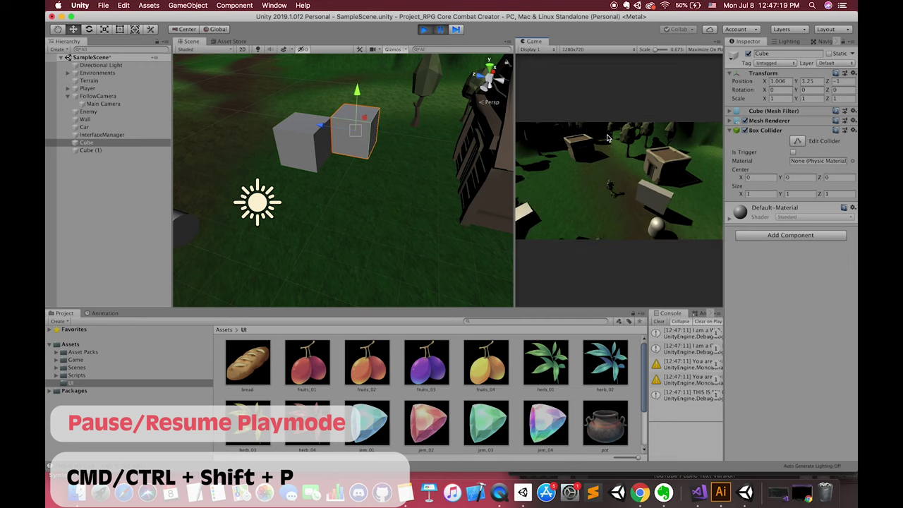
{"action": "key", "text": "super+shift+p"}
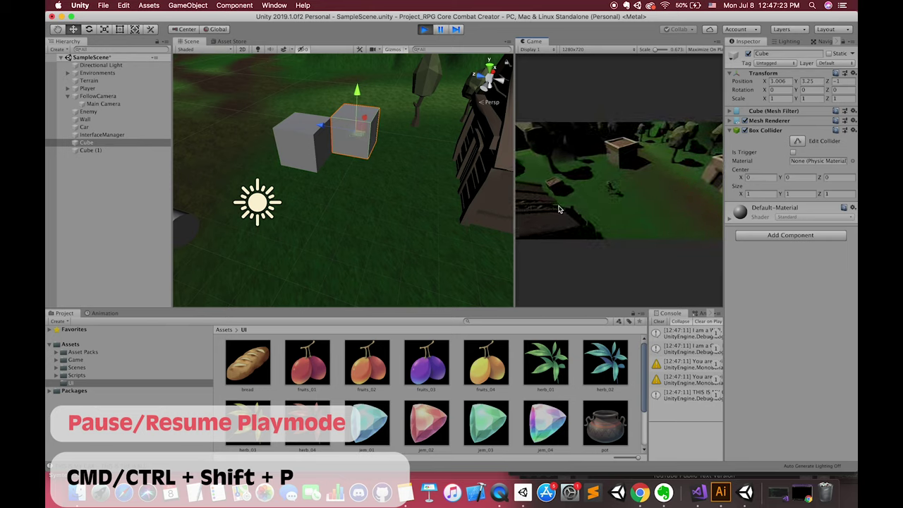
{"action": "key", "text": "super+shift+p"}
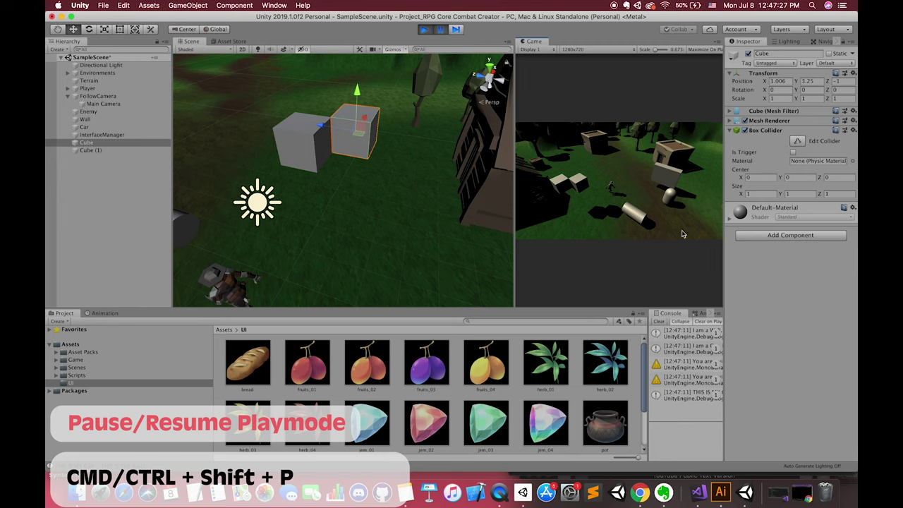
{"action": "key", "text": "super+p"}
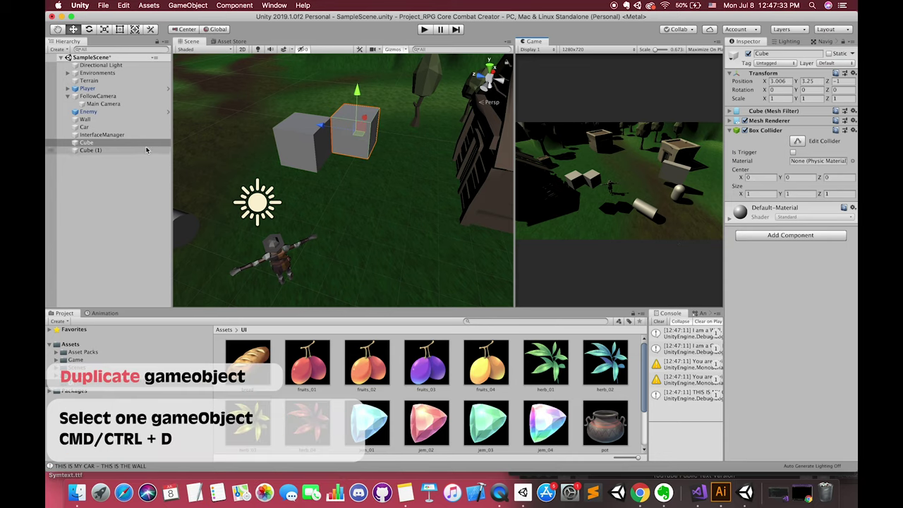
Duplicate Cube (1) and move the copy away from it in the scene
{"action": "left_click", "coordinate": [92, 152]}
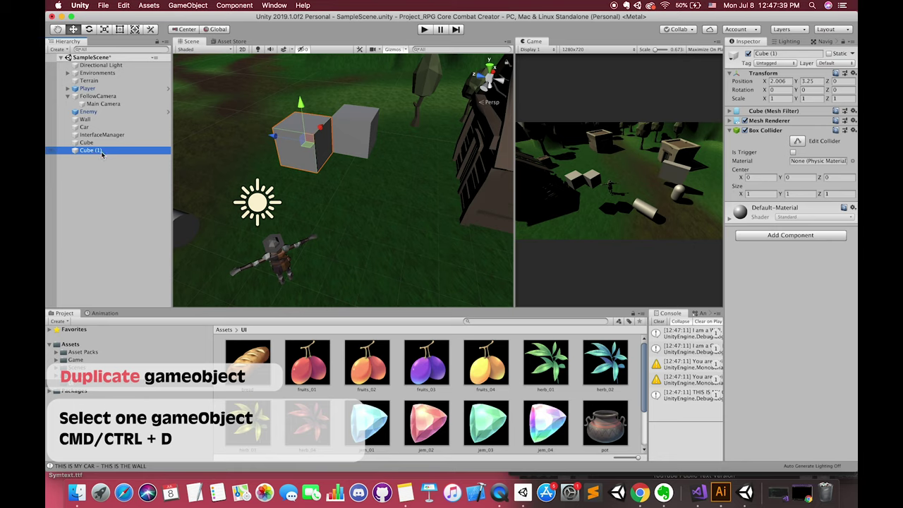
{"action": "key", "text": "super+d"}
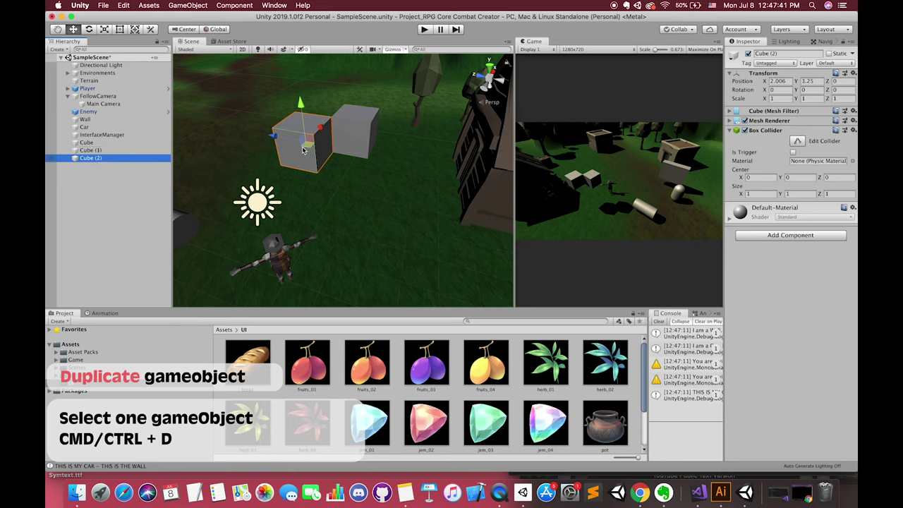
{"action": "left_click_drag", "start_coordinate": [290, 128], "coordinate": [460, 235]}
Duplicate the newest cube repeatedly until Cube (9) exists, spreading the copies around the scene
{"action": "left_click", "coordinate": [97, 159]}
{"action": "key", "text": "super+d"}
{"action": "scroll", "coordinate": [375, 236], "scroll_direction": "down", "scroll_amount": 4}
{"action": "left_click", "coordinate": [100, 167]}
{"action": "key", "text": "super+d"}
{"action": "key", "text": "super+d"}
{"action": "key", "text": "super+d"}
{"action": "left_click_drag", "start_coordinate": [460, 235], "coordinate": [266, 174]}
{"action": "key", "text": "super+d"}
{"action": "key", "text": "super+d"}
{"action": "left_click_drag", "start_coordinate": [267, 174], "coordinate": [295, 105]}
Frame Cube (9), duplicate it and move the copy to about X 6.7, Z 1.5
{"action": "left_click", "coordinate": [91, 204]}
{"action": "double_click", "coordinate": [91, 212]}
{"action": "key", "text": "super+d"}
{"action": "left_click_drag", "start_coordinate": [343, 185], "coordinate": [425, 133]}
{"action": "scroll", "coordinate": [395, 237], "scroll_direction": "down", "scroll_amount": 5}
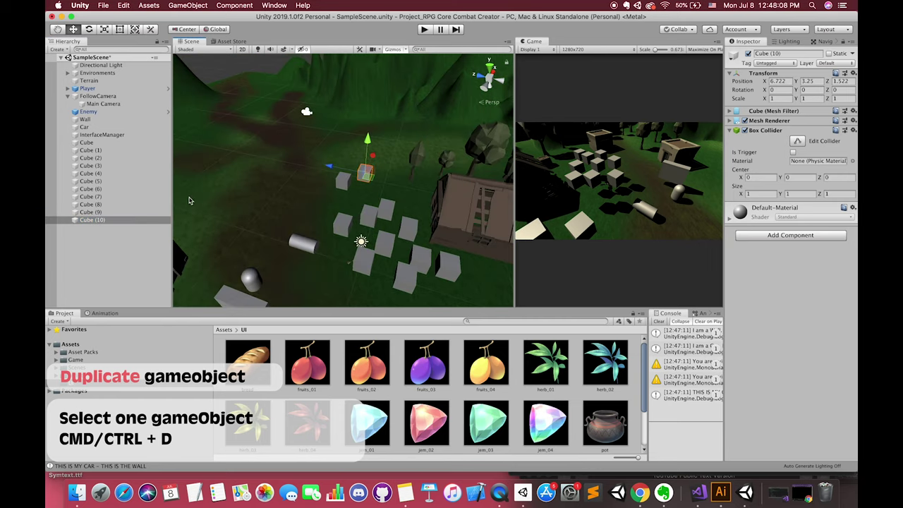
Select every cube from Cube to Cube (10), and remove Cube (6), Cube (8) and Cube (4) from the selection
{"action": "left_click", "coordinate": [106, 143]}
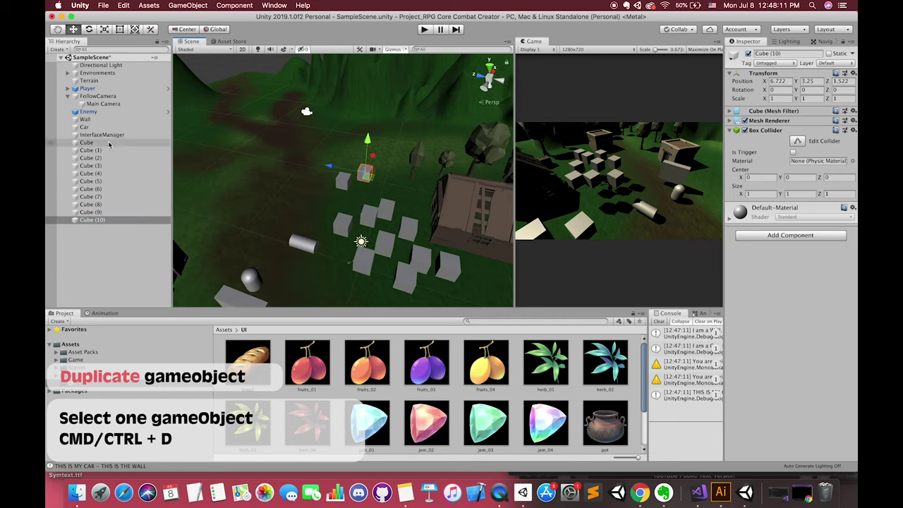
{"action": "left_click", "coordinate": [106, 220], "text": "shift"}
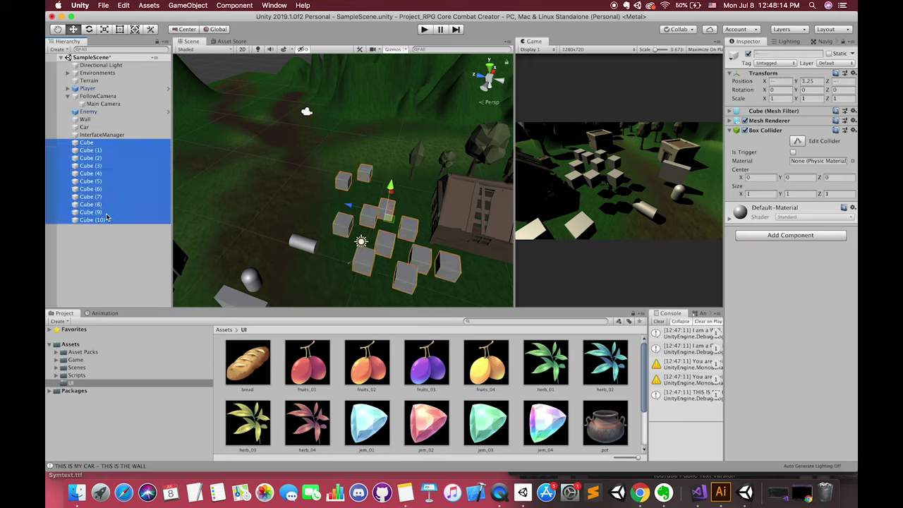
{"action": "left_click", "coordinate": [97, 189], "text": "super"}
{"action": "left_click", "coordinate": [99, 203], "text": "super"}
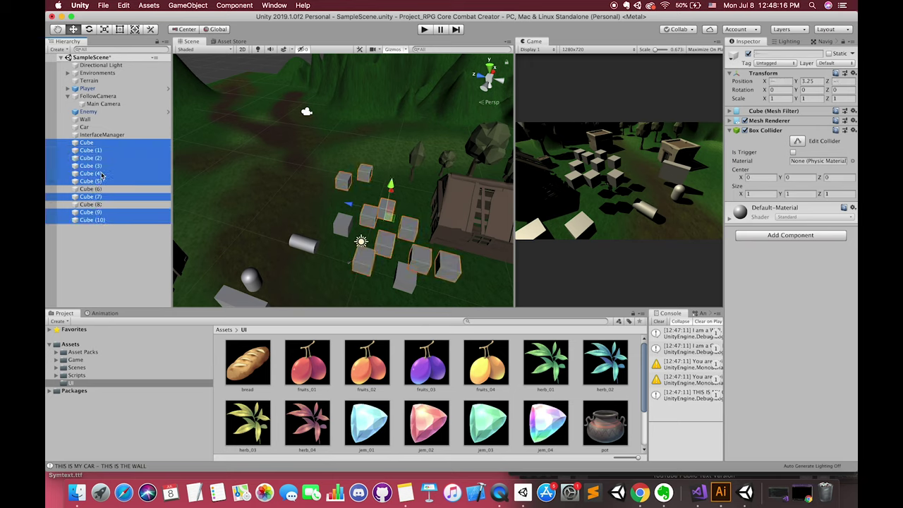
{"action": "left_click", "coordinate": [100, 174], "text": "super"}
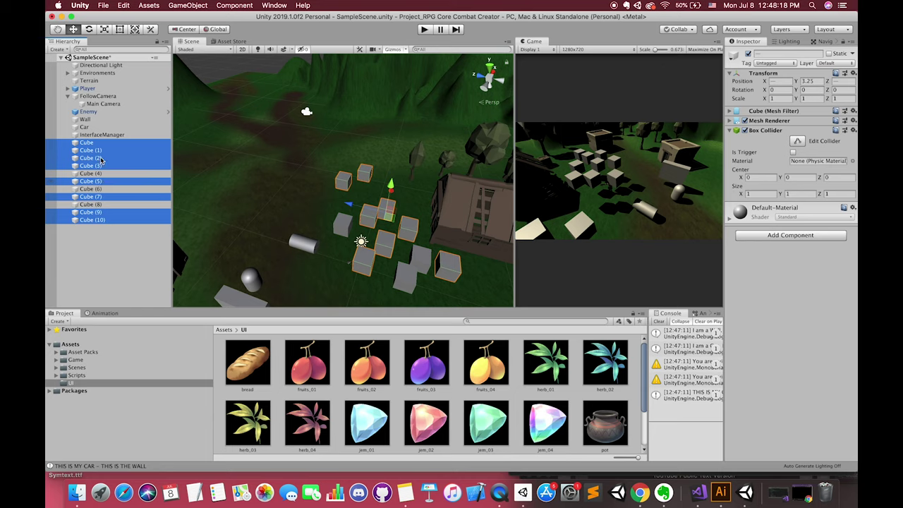
Remove Cube (2) from the selection, and select and frame every object in the scene
{"action": "left_click", "coordinate": [102, 159], "text": "super"}
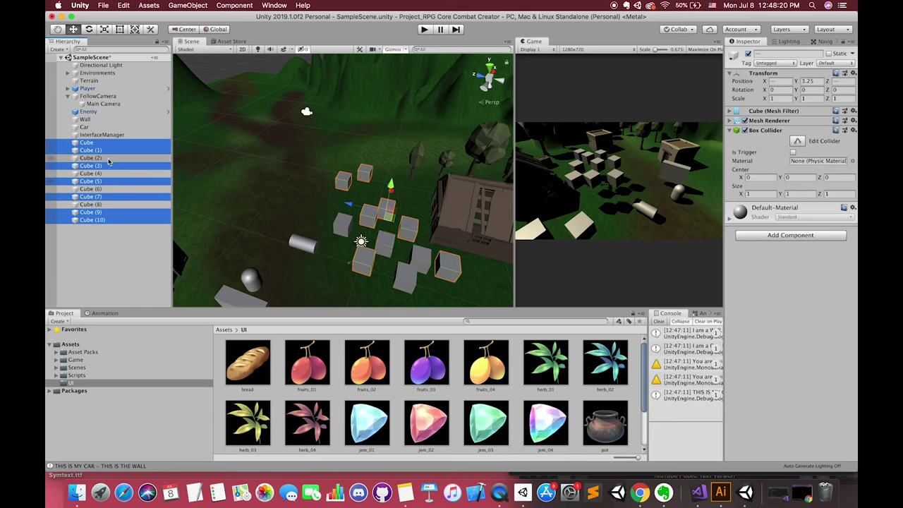
{"action": "left_click", "coordinate": [98, 262]}
{"action": "key", "text": "super+a"}
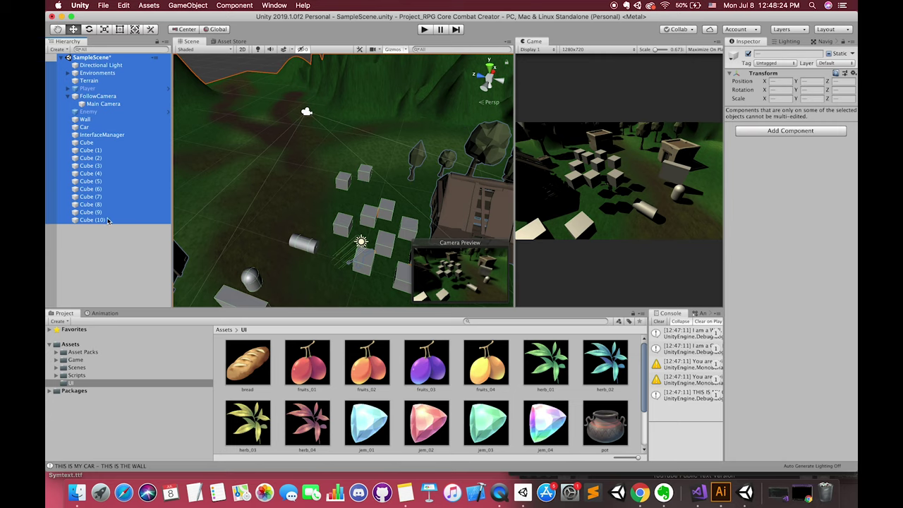
{"action": "key", "text": "f"}
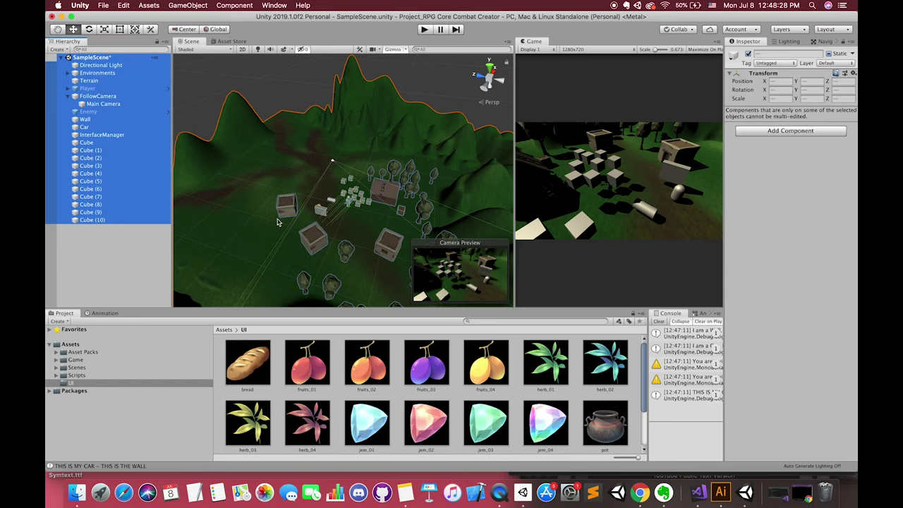
{"action": "scroll", "coordinate": [382, 214], "scroll_direction": "up", "scroll_amount": 5}
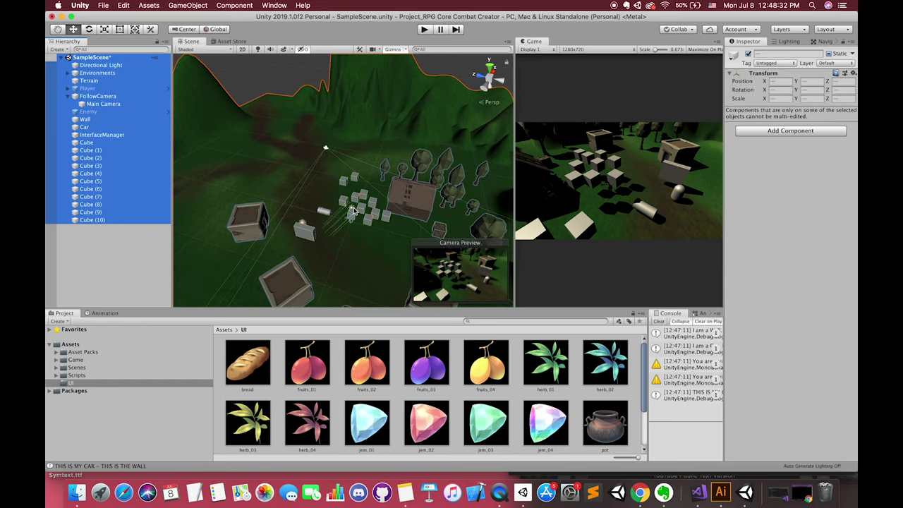
Select every cube from Cube to Cube (10) and delete them all
{"action": "left_click", "coordinate": [86, 143]}
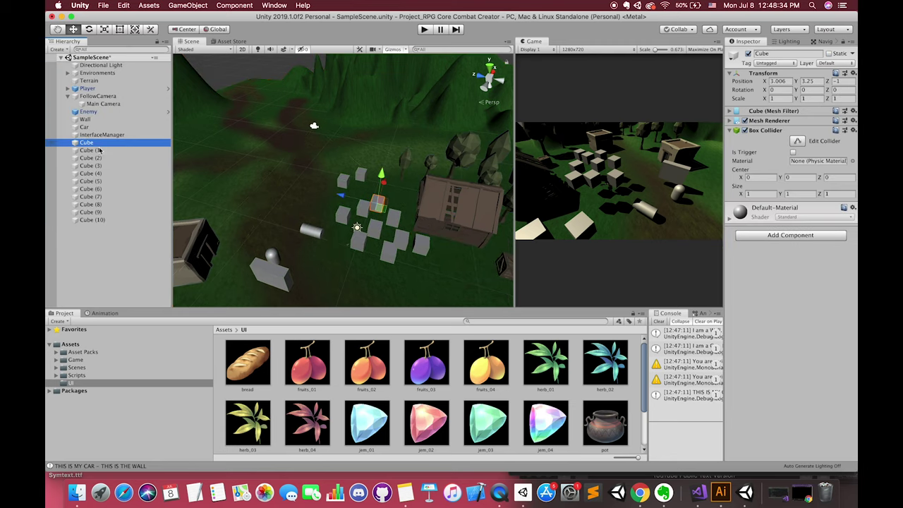
{"action": "left_click", "coordinate": [96, 221], "text": "shift"}
{"action": "key", "text": "super+BackSpace"}
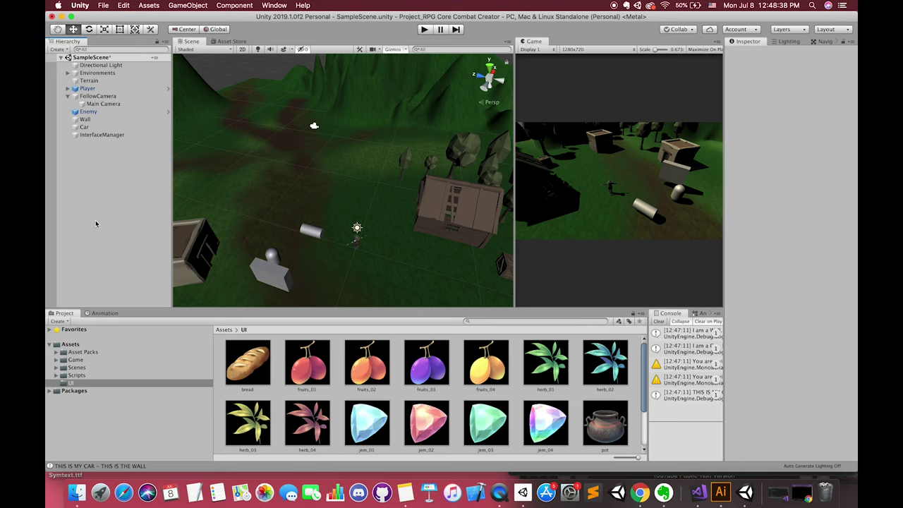
Expand and frame the Environments object, try moving it slightly and undo the move
{"action": "left_click", "coordinate": [114, 74]}
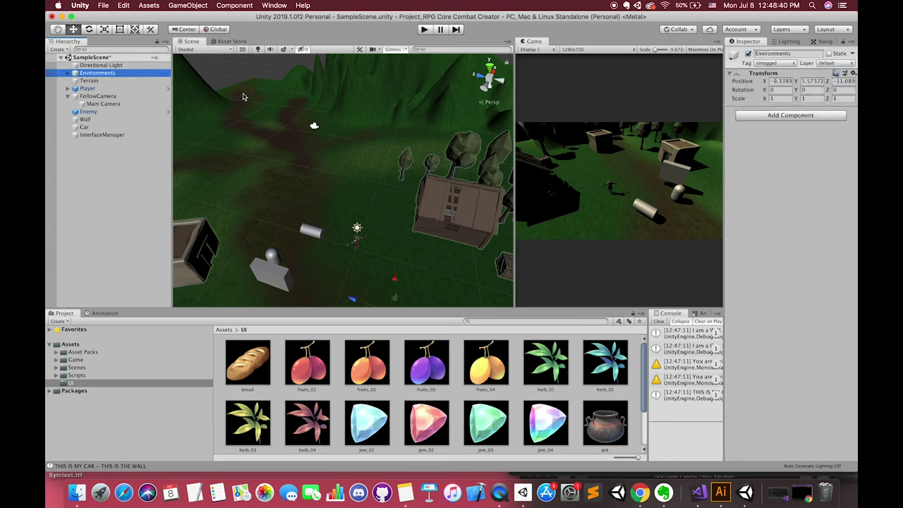
{"action": "left_click", "coordinate": [68, 73]}
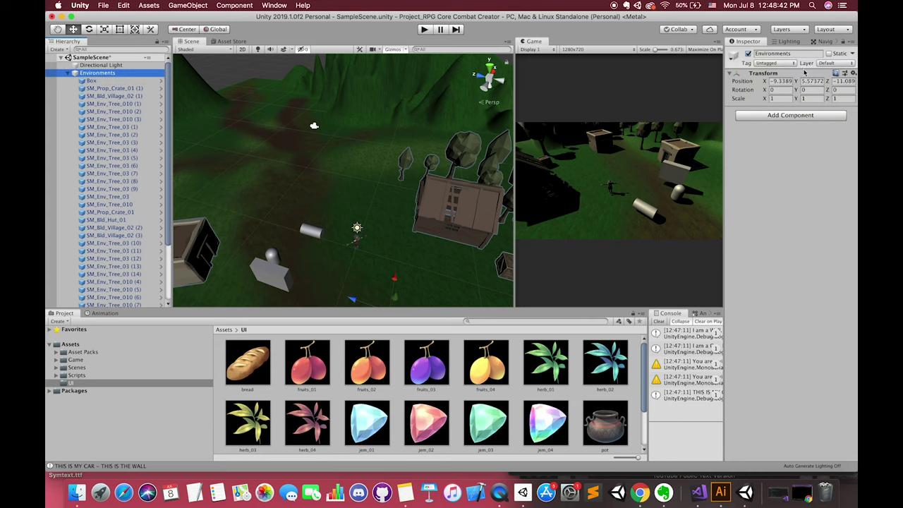
{"action": "key", "text": "f"}
{"action": "mouse_move", "coordinate": [357, 185]}
{"action": "left_mouse_down"}
{"action": "mouse_move", "coordinate": [357, 150]}
{"action": "mouse_move", "coordinate": [360, 223]}
{"action": "mouse_move", "coordinate": [367, 182]}
{"action": "left_mouse_up"}
{"action": "key", "text": "super+z"}
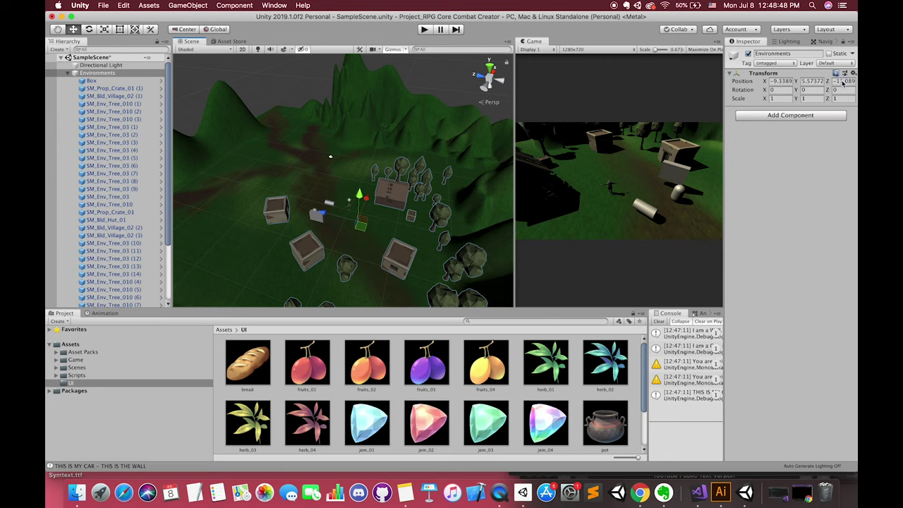
Set the Environments object's position to 0 on the X, Y and Z axes
{"action": "left_click", "coordinate": [843, 82]}
{"action": "type", "text": "0"}
{"action": "left_click", "coordinate": [819, 83]}
{"action": "type", "text": "0"}
{"action": "left_click", "coordinate": [787, 82]}
{"action": "type", "text": "0"}
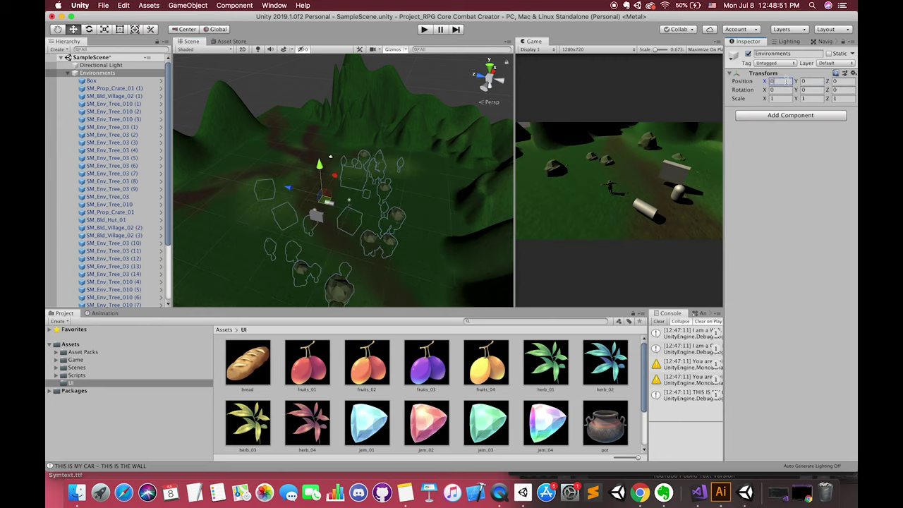
Undo the X and Y position changes on Environments, and collapse its child list with nothing left selected
{"action": "mouse_move", "coordinate": [798, 83]}
{"action": "left_mouse_down"}
{"action": "mouse_move", "coordinate": [811, 77]}
{"action": "mouse_move", "coordinate": [799, 79]}
{"action": "left_mouse_up"}
{"action": "scroll", "coordinate": [343, 169], "scroll_direction": "down", "scroll_amount": 3}
{"action": "left_click", "coordinate": [91, 88]}
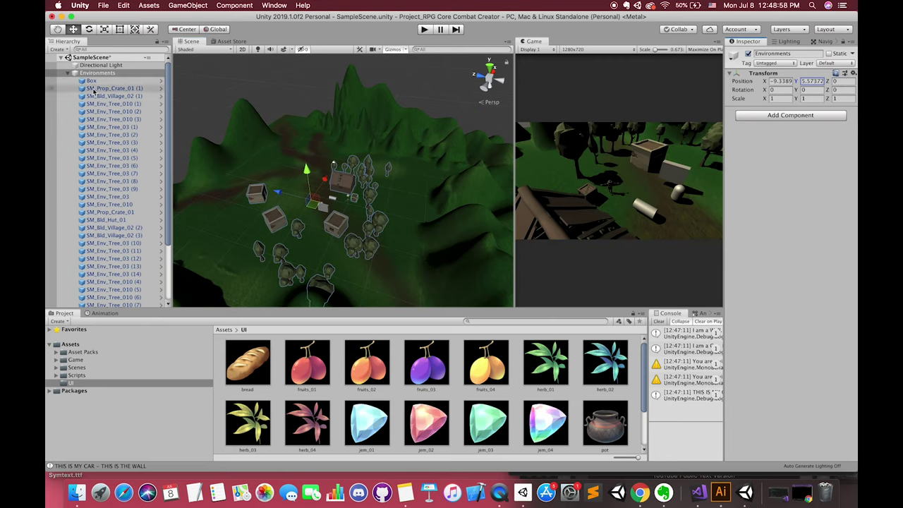
{"action": "left_click", "coordinate": [68, 74]}
{"action": "left_click", "coordinate": [107, 163]}
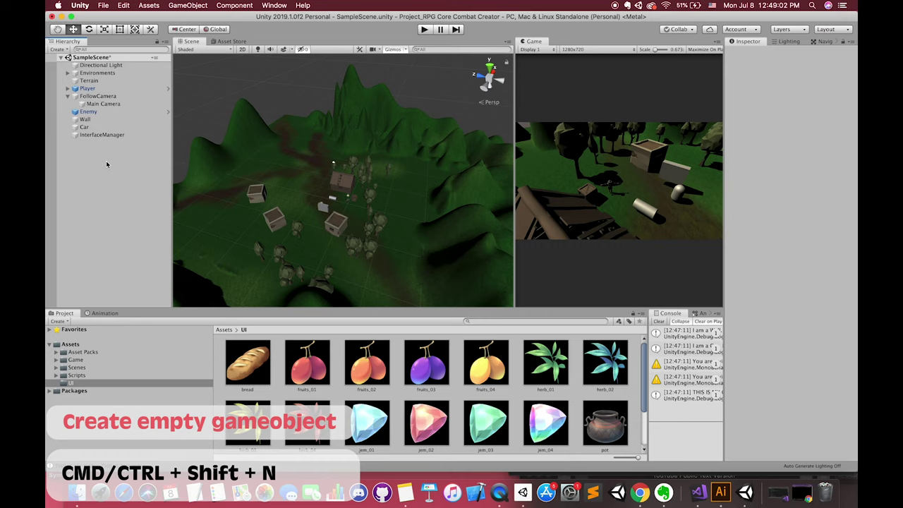
Create an empty GameObject at the scene root, frame it and reset its Transform
{"action": "key", "text": "super+shift+n"}
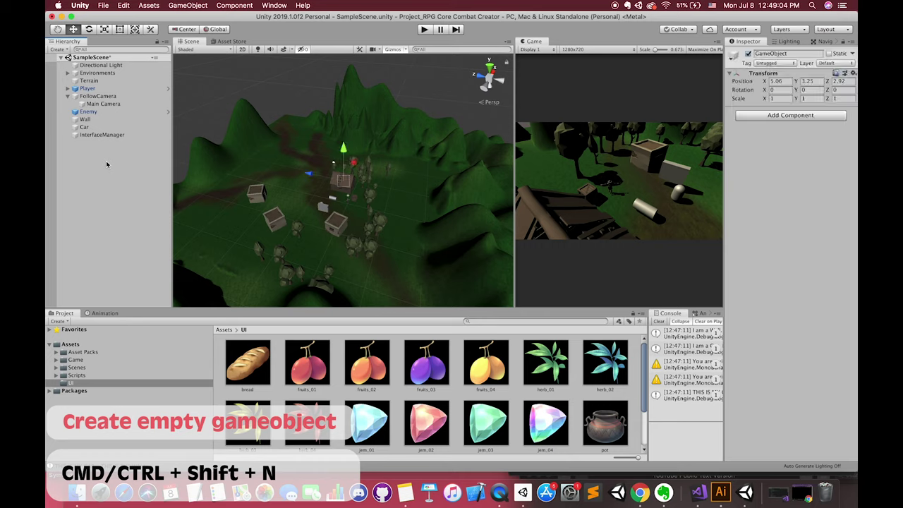
{"action": "double_click", "coordinate": [107, 144]}
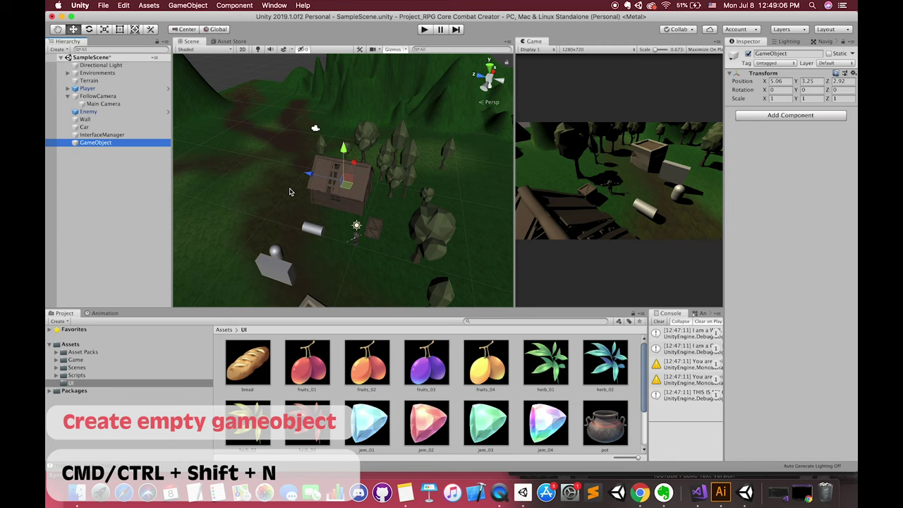
{"action": "left_click", "coordinate": [854, 74]}
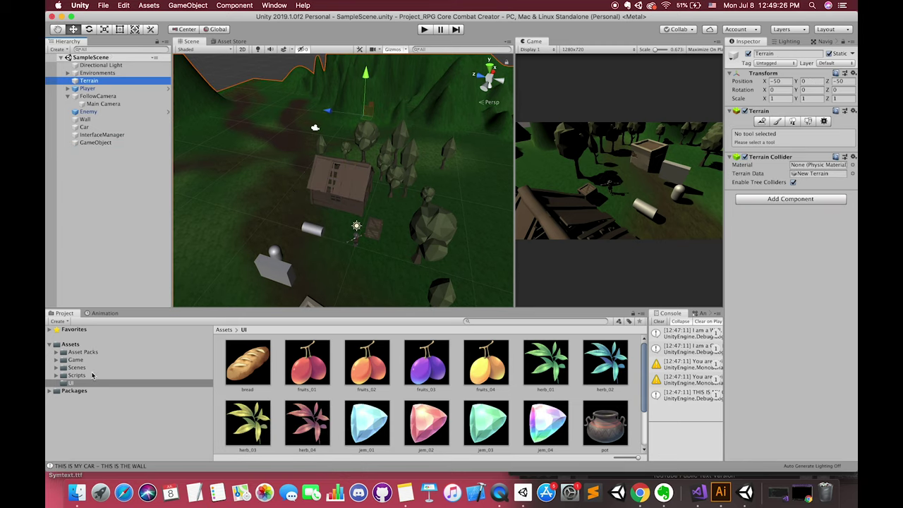
Browse to the project's Scenes folder and open the SampleScene scene asset
{"action": "left_click", "coordinate": [92, 376]}
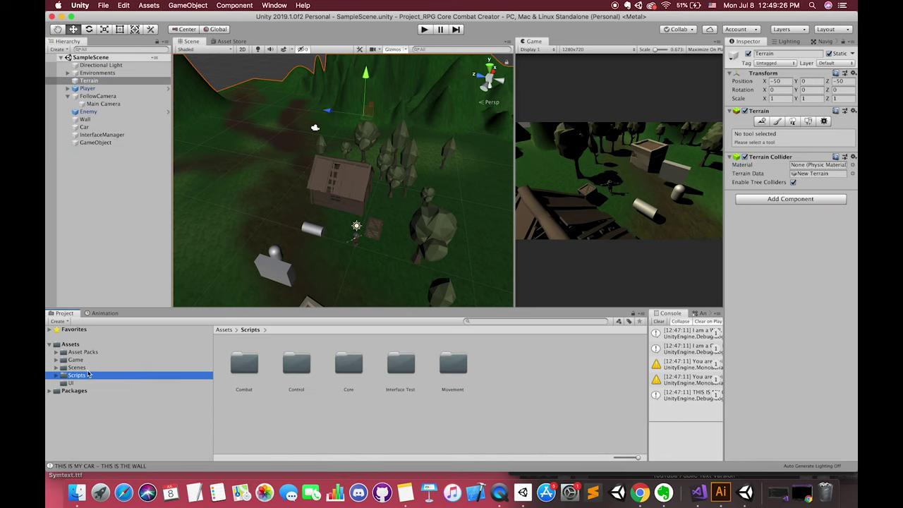
{"action": "left_click", "coordinate": [92, 368]}
{"action": "double_click", "coordinate": [307, 369]}
{"action": "left_click", "coordinate": [78, 367]}
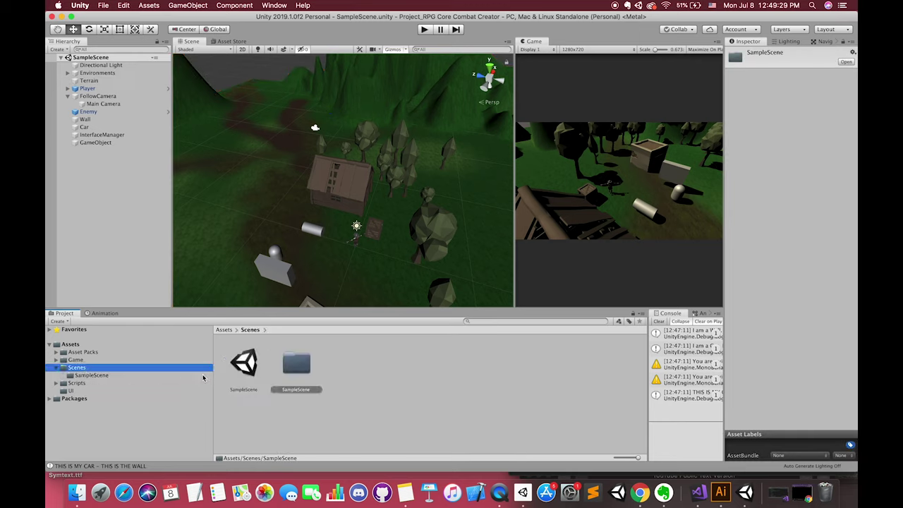
{"action": "left_click", "coordinate": [243, 364]}
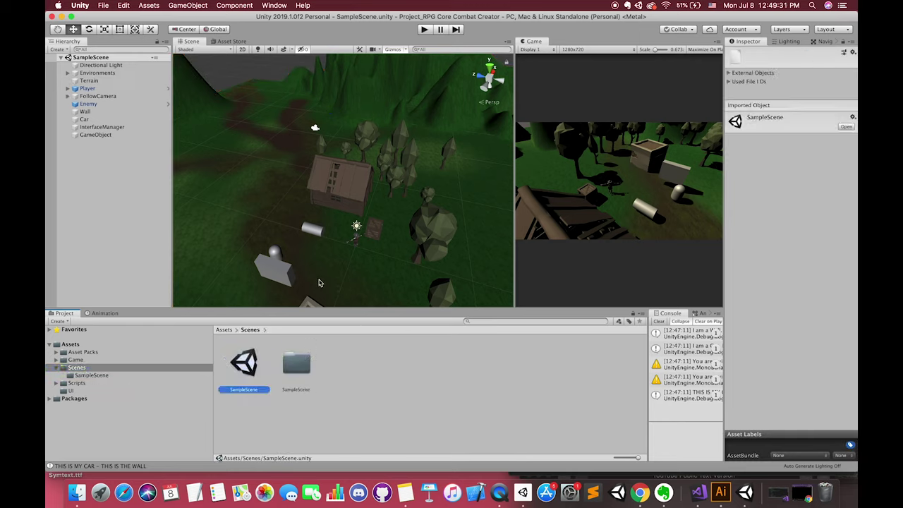
Create a new scene and save it as Scene02 in the Scenes folder
{"action": "key", "text": "super+n"}
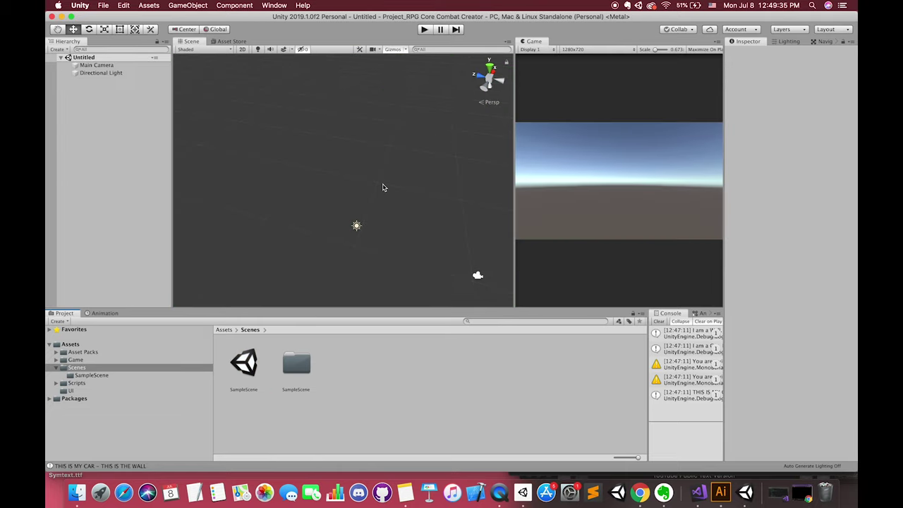
{"action": "key", "text": "super+s"}
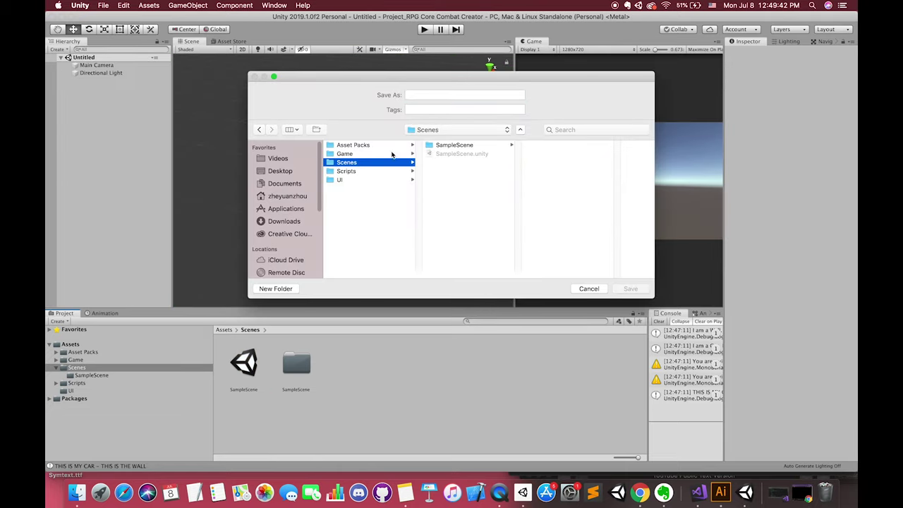
{"action": "left_click", "coordinate": [433, 96]}
{"action": "type", "text": "Scene"}
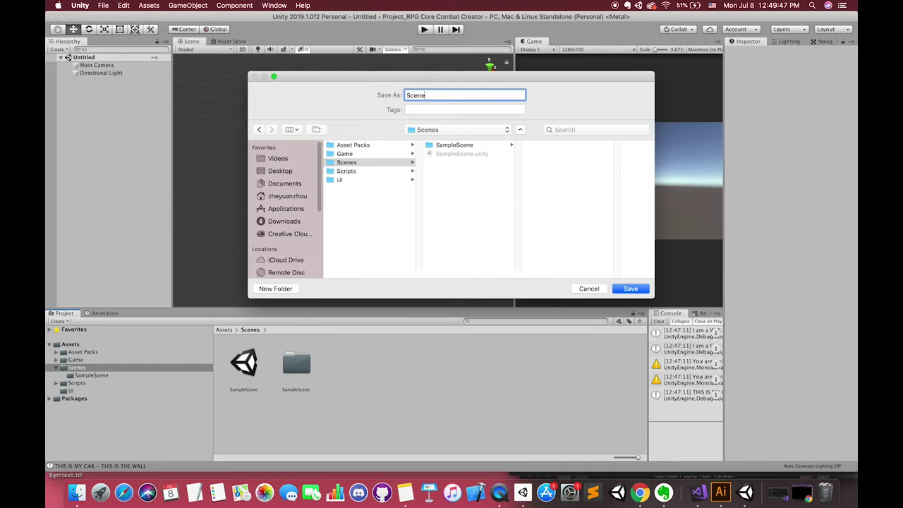
{"action": "type", "text": "02"}
{"action": "key", "text": "Return"}
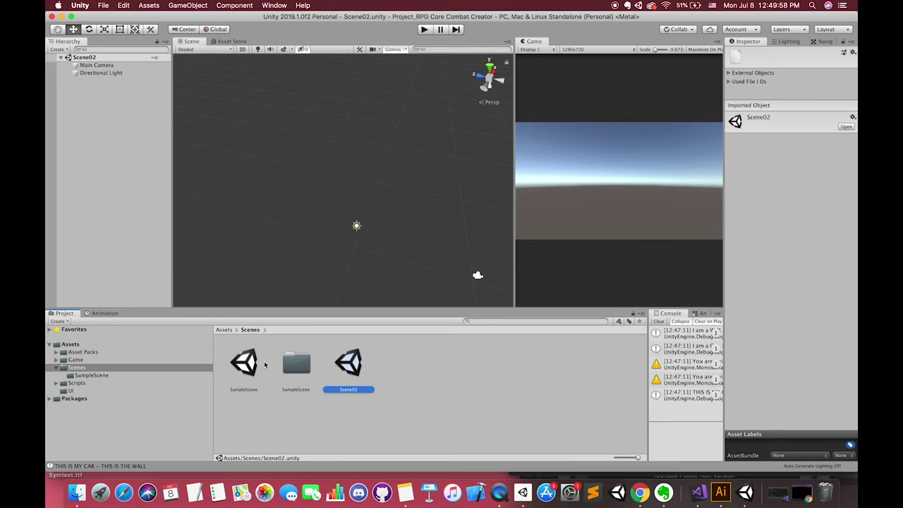
{"action": "key", "text": "super+shift+s"}
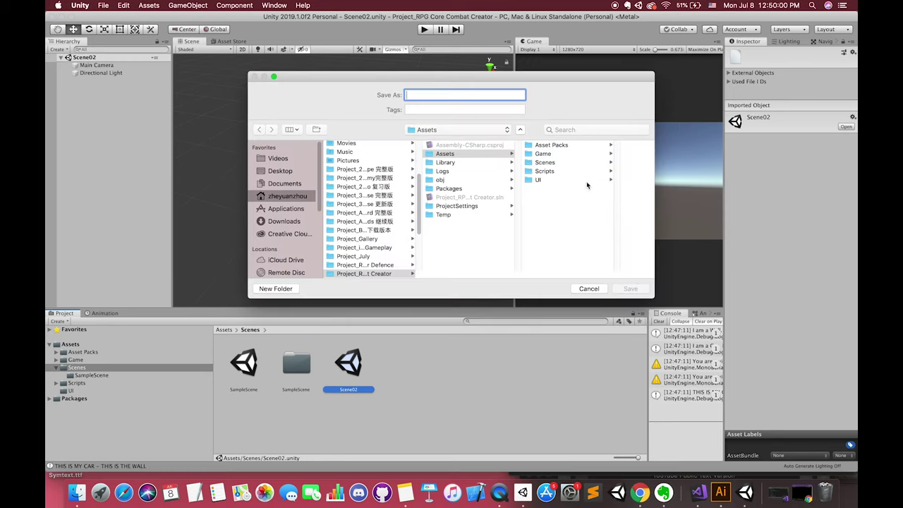
{"action": "left_click", "coordinate": [557, 145]}
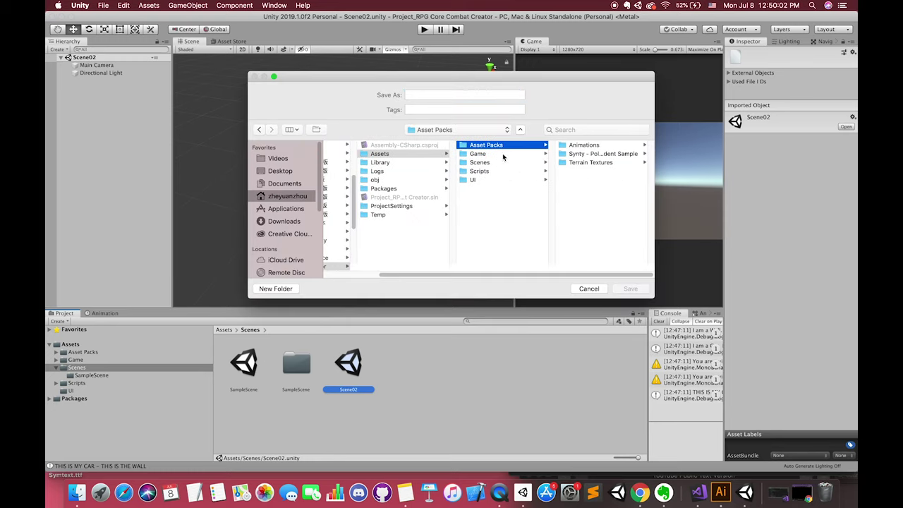
{"action": "left_click", "coordinate": [588, 289]}
Reopen SampleScene from the Scenes folder and frame its empty GameObject
{"action": "double_click", "coordinate": [244, 362]}
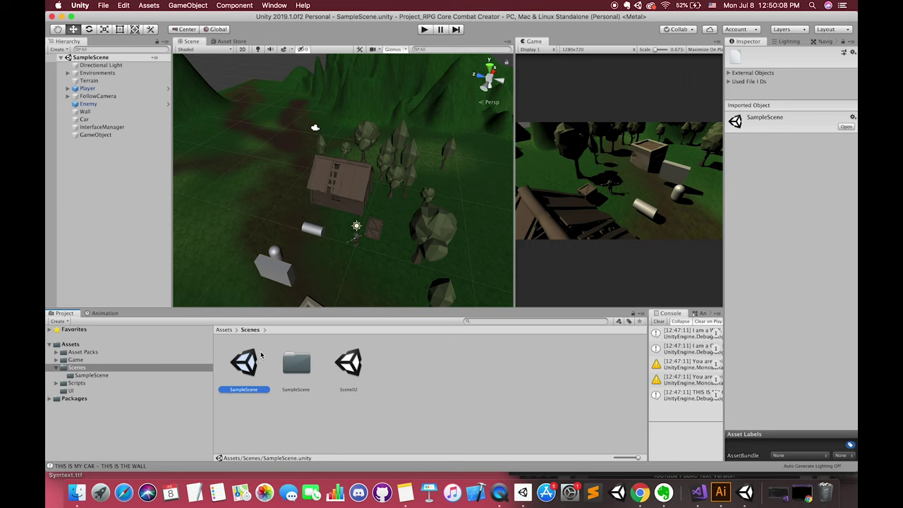
{"action": "double_click", "coordinate": [95, 135]}
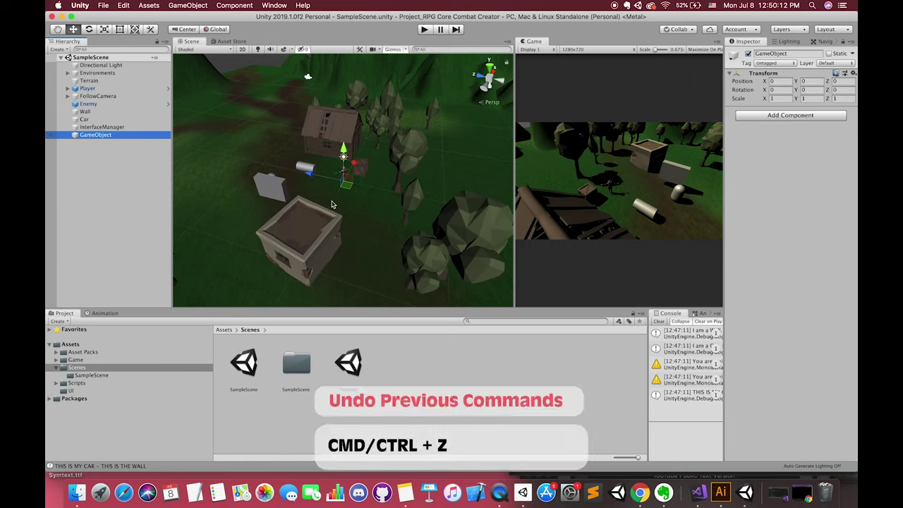
Duplicate the empty GameObject nine times and select the last copy, GameObject (9)
{"action": "key", "text": "super+d"}
{"action": "key", "text": "super+d"}
{"action": "key", "text": "super+d"}
{"action": "key", "text": "super+d"}
{"action": "key", "text": "super+d"}
{"action": "key", "text": "super+d"}
{"action": "key", "text": "super+d"}
{"action": "key", "text": "super+d"}
{"action": "key", "text": "super+d"}
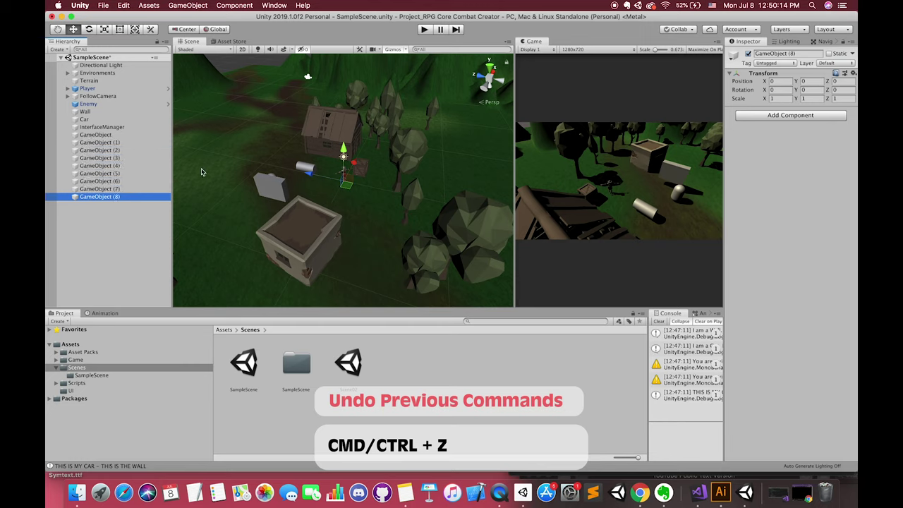
{"action": "left_click", "coordinate": [126, 142]}
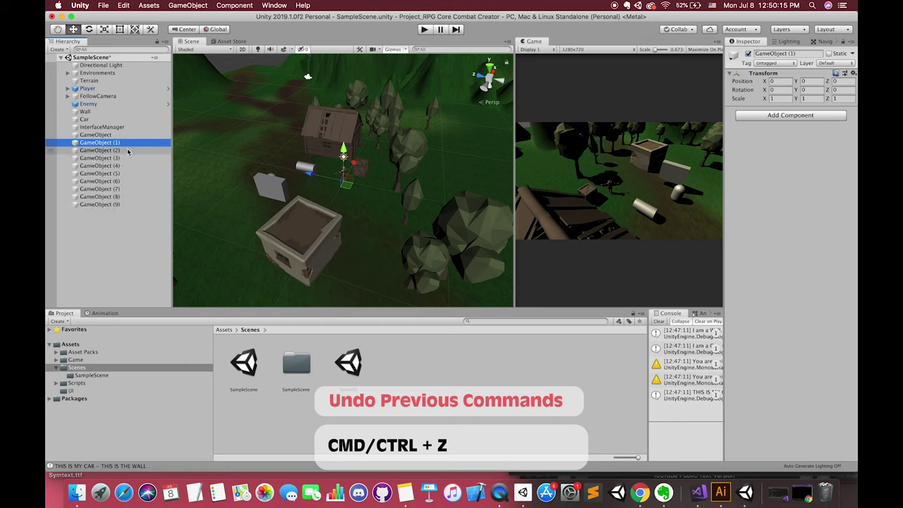
{"action": "left_click", "coordinate": [117, 198]}
{"action": "left_click", "coordinate": [108, 206]}
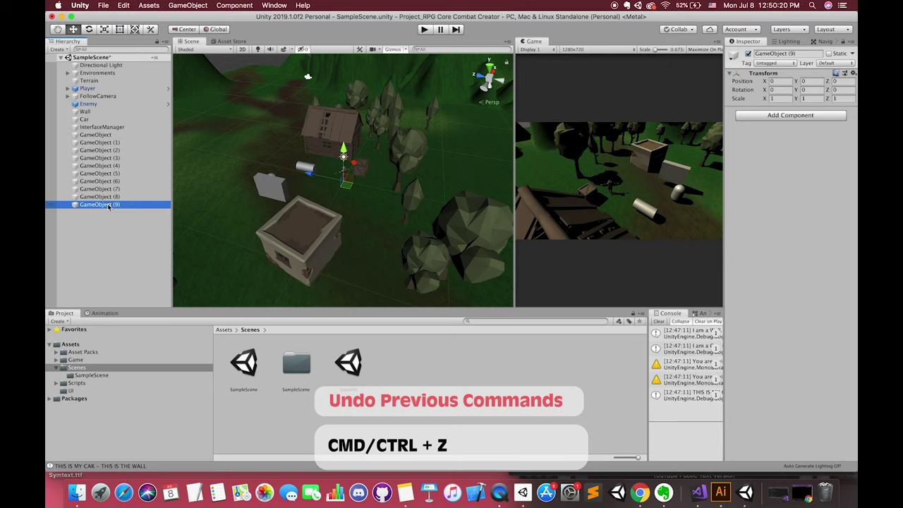
Undo the selection changes and all the GameObject duplications, leaving only the original empty GameObject
{"action": "key", "text": "super+z"}
{"action": "key", "text": "super+z"}
{"action": "key", "text": "super+z"}
{"action": "key", "text": "super+z"}
{"action": "key", "text": "super+z"}
{"action": "key", "text": "super+z"}
{"action": "key", "text": "super+z"}
{"action": "key", "text": "super+z"}
{"action": "key", "text": "super+z"}
{"action": "key", "text": "super+z"}
{"action": "key", "text": "super+z"}
{"action": "key", "text": "super+z"}
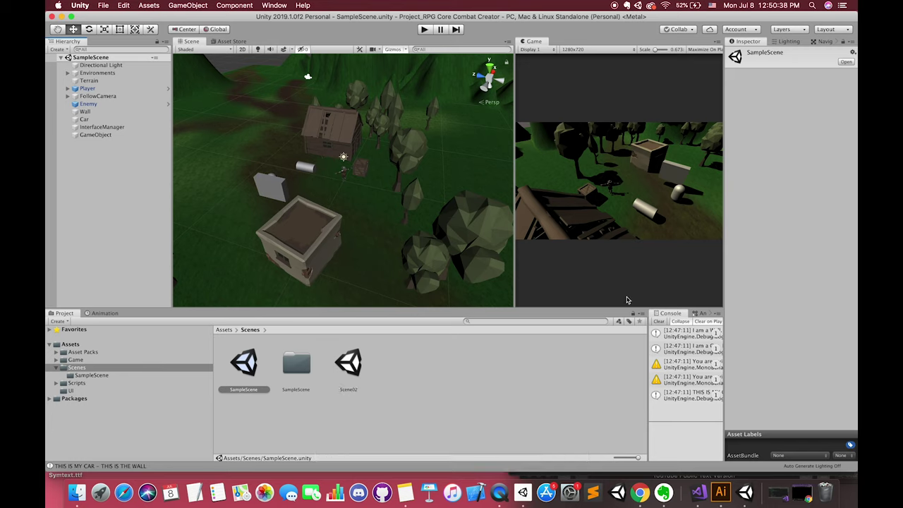
Widen the Console area and close the Animation, Animator and Asset Store windows
{"action": "left_click_drag", "start_coordinate": [648, 338], "coordinate": [526, 342]}
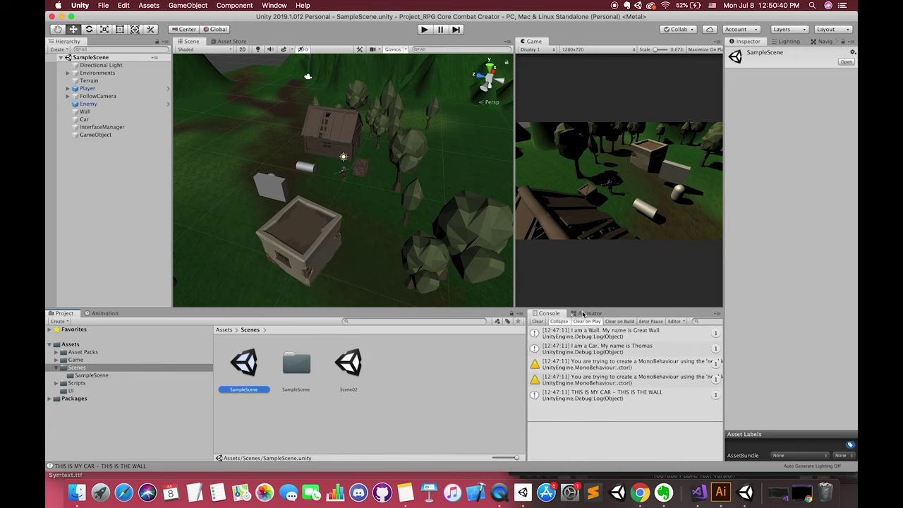
{"action": "left_click", "coordinate": [99, 314]}
{"action": "right_click", "coordinate": [98, 314]}
{"action": "mouse_move", "coordinate": [117, 357]}
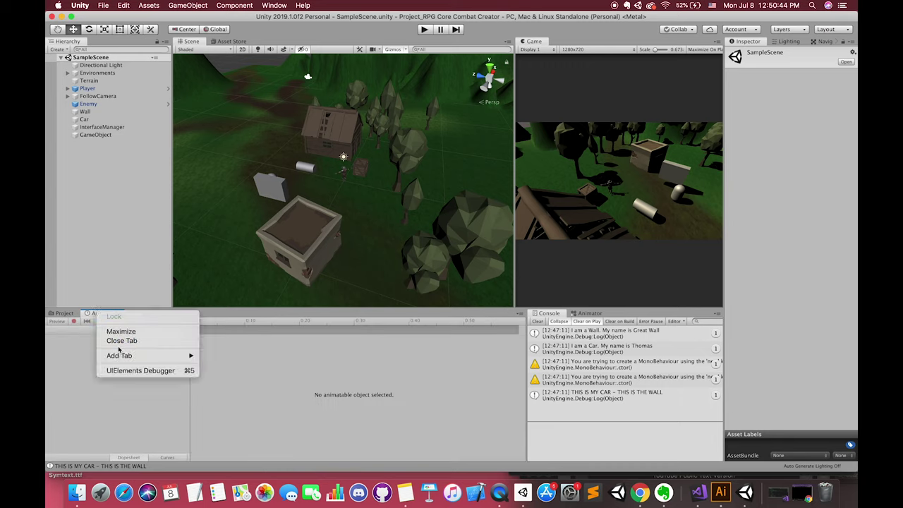
{"action": "left_click", "coordinate": [121, 341]}
{"action": "left_click", "coordinate": [590, 314]}
{"action": "right_click", "coordinate": [588, 316]}
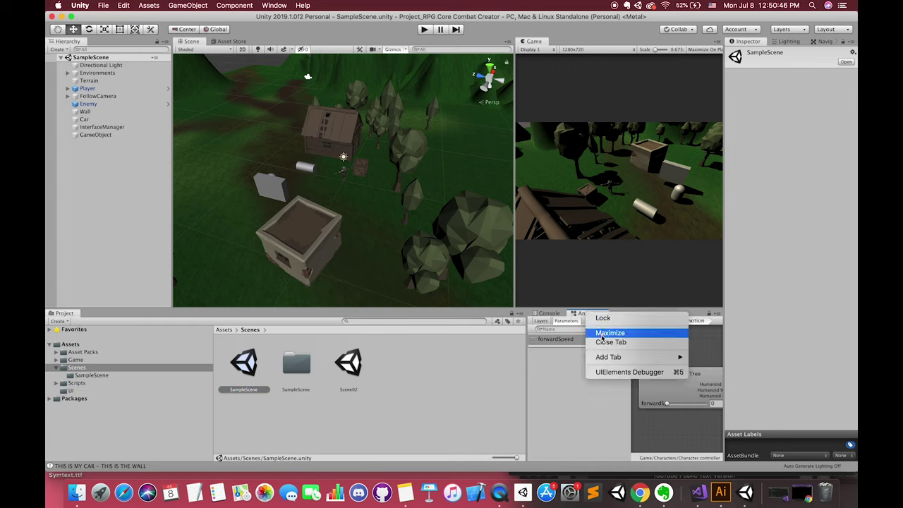
{"action": "left_click", "coordinate": [600, 342]}
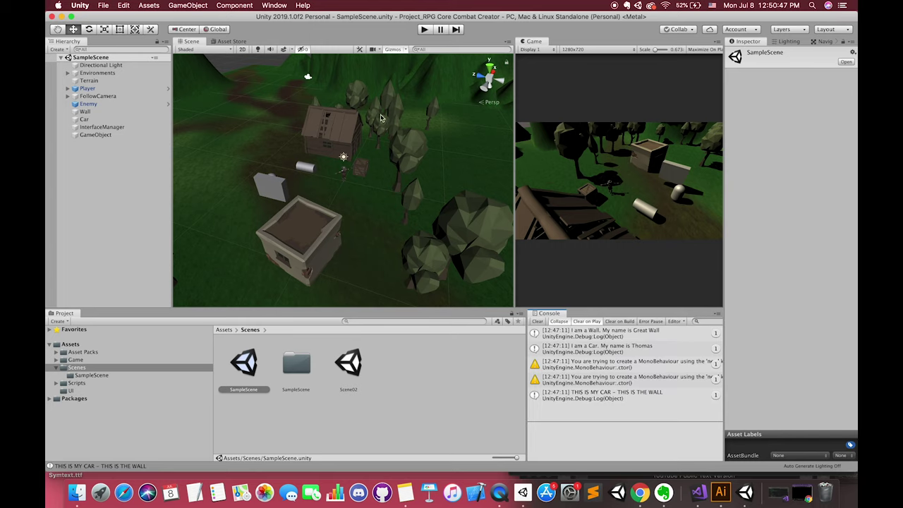
{"action": "left_click", "coordinate": [233, 42]}
{"action": "right_click", "coordinate": [236, 42]}
{"action": "left_click", "coordinate": [262, 73]}
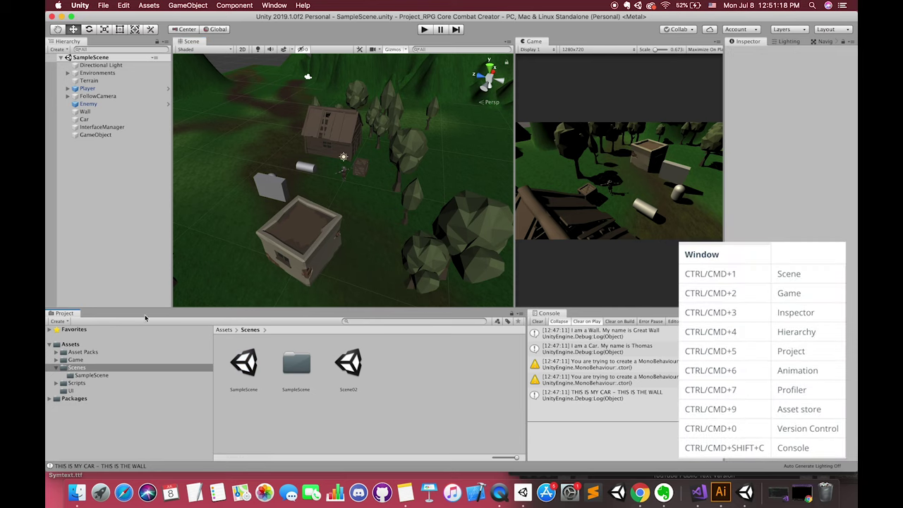
Open the Animation window, enlarge it until its timeline shows, and close it
{"action": "key", "text": "super+6"}
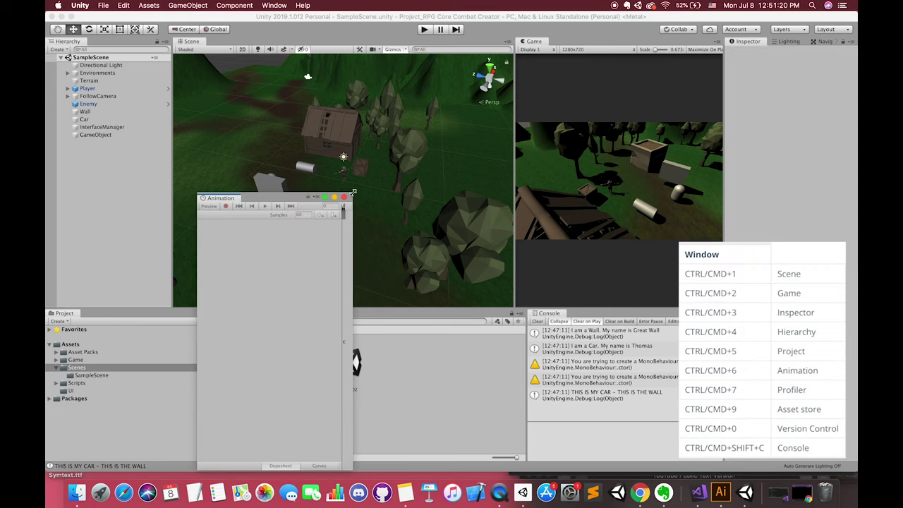
{"action": "left_click_drag", "start_coordinate": [351, 193], "coordinate": [525, 265]}
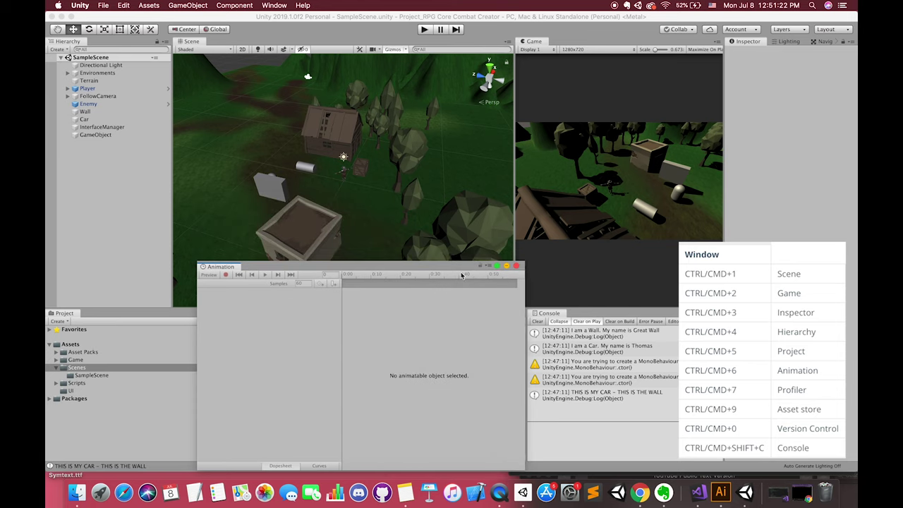
{"action": "left_click", "coordinate": [517, 268]}
Open the Profiler window, dock it beside the Project window, and return to the Project window
{"action": "key", "text": "super+7"}
{"action": "left_click_drag", "start_coordinate": [103, 13], "coordinate": [151, 319]}
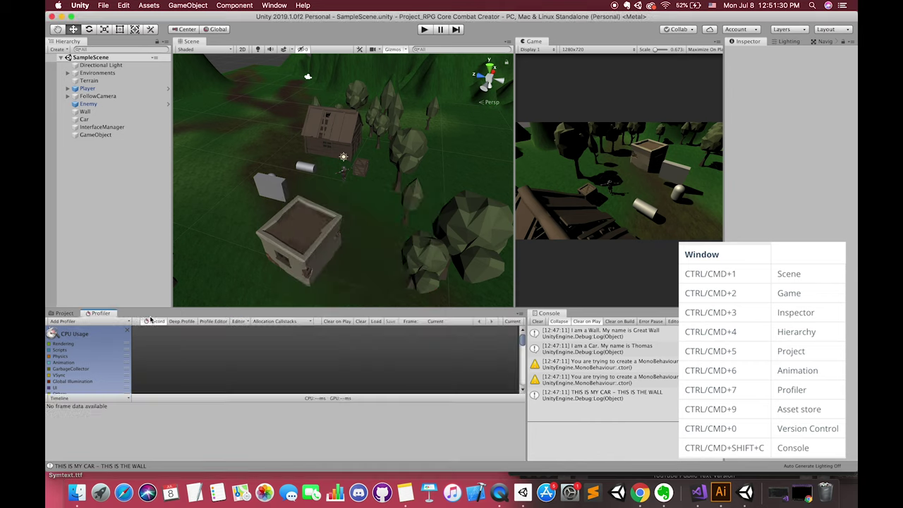
{"action": "left_click", "coordinate": [64, 313]}
{"action": "left_click", "coordinate": [100, 313]}
{"action": "left_click", "coordinate": [65, 313]}
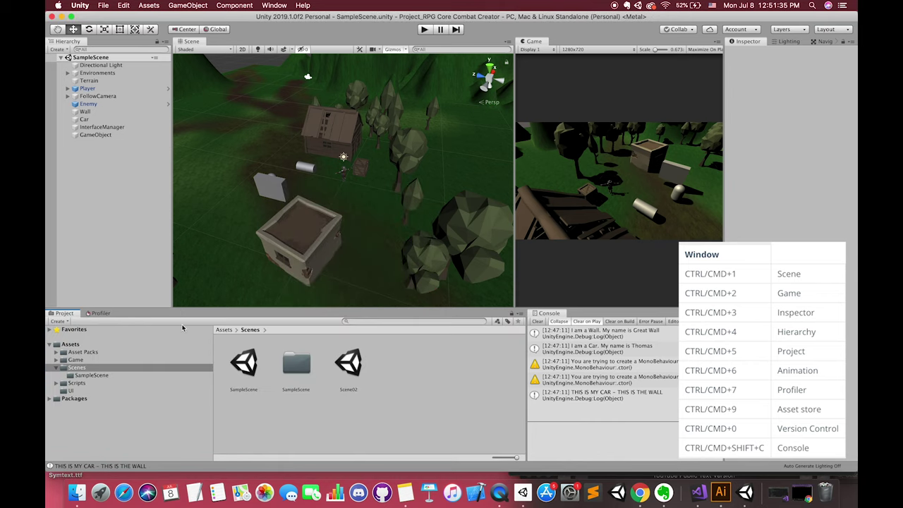
Open the Audio Mixer, Asset Store and Services windows, closing only the Asset Store
{"action": "key", "text": "super+8"}
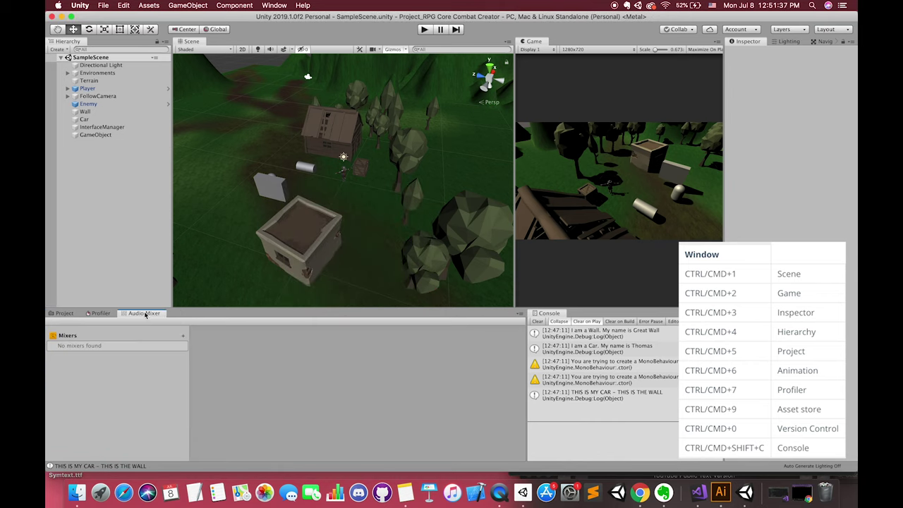
{"action": "key", "text": "super+9"}
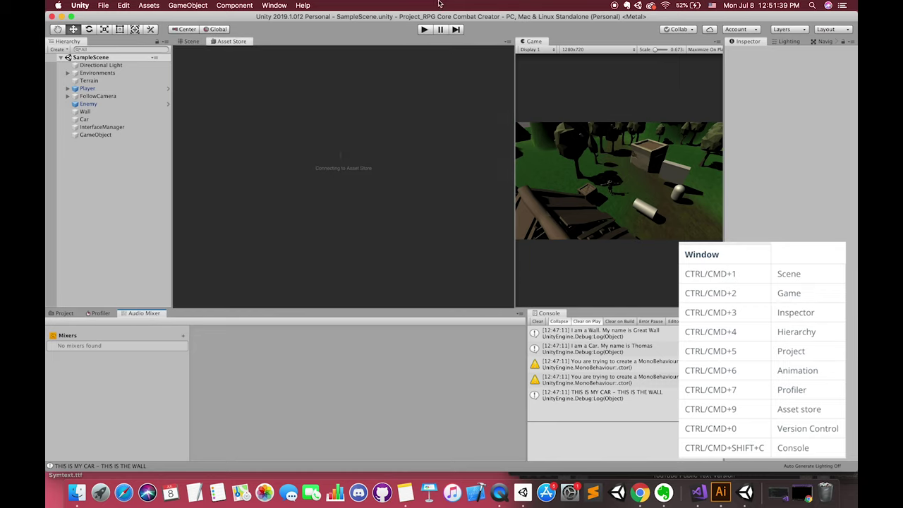
{"action": "left_click", "coordinate": [200, 43]}
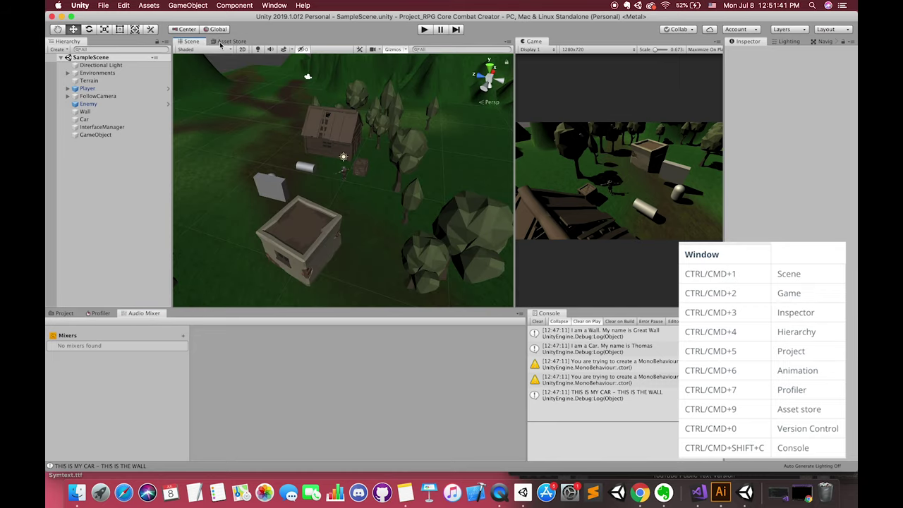
{"action": "right_click", "coordinate": [224, 43]}
{"action": "left_click", "coordinate": [252, 71]}
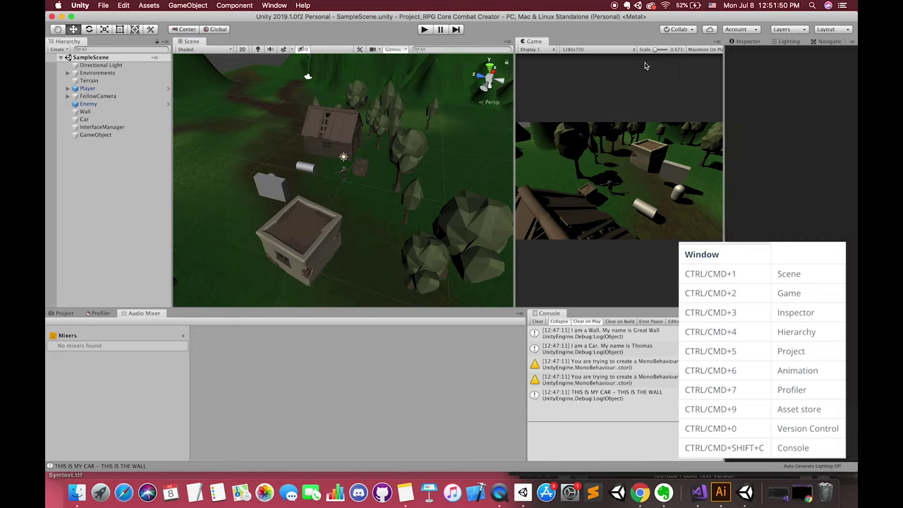
{"action": "key", "text": "super+0"}
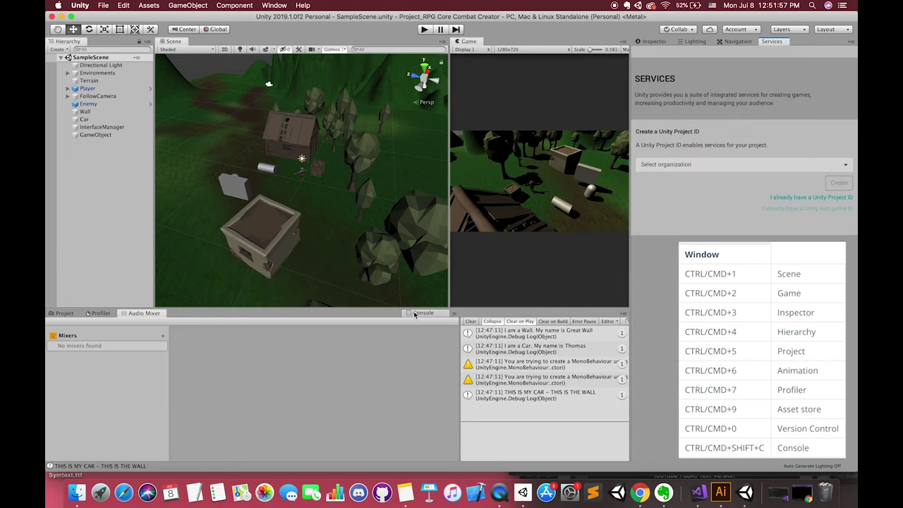
Dock the Console beside the Audio Mixer, close it, and reopen the Console window
{"action": "left_click_drag", "start_coordinate": [414, 314], "coordinate": [250, 322]}
{"action": "right_click", "coordinate": [180, 314]}
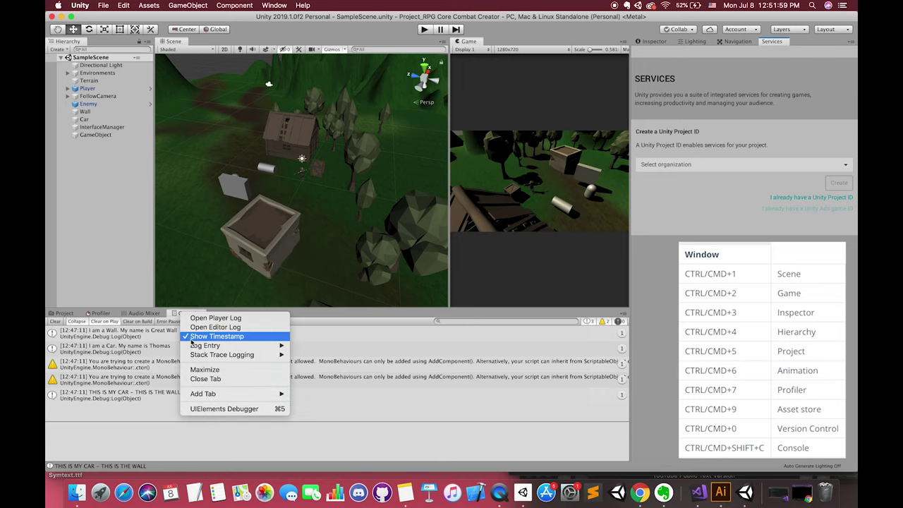
{"action": "left_click", "coordinate": [204, 379]}
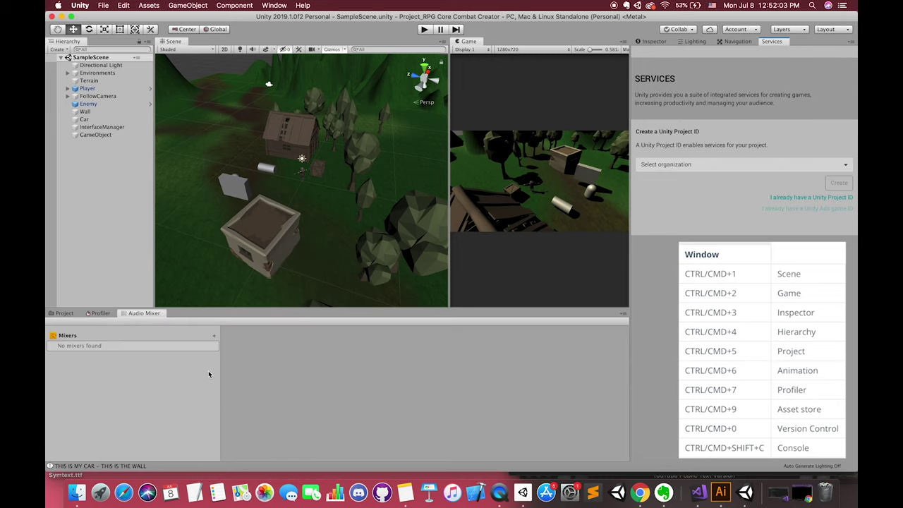
{"action": "key", "text": "super+shift+c"}
{"action": "left_click_drag", "start_coordinate": [247, 94], "coordinate": [361, 158]}
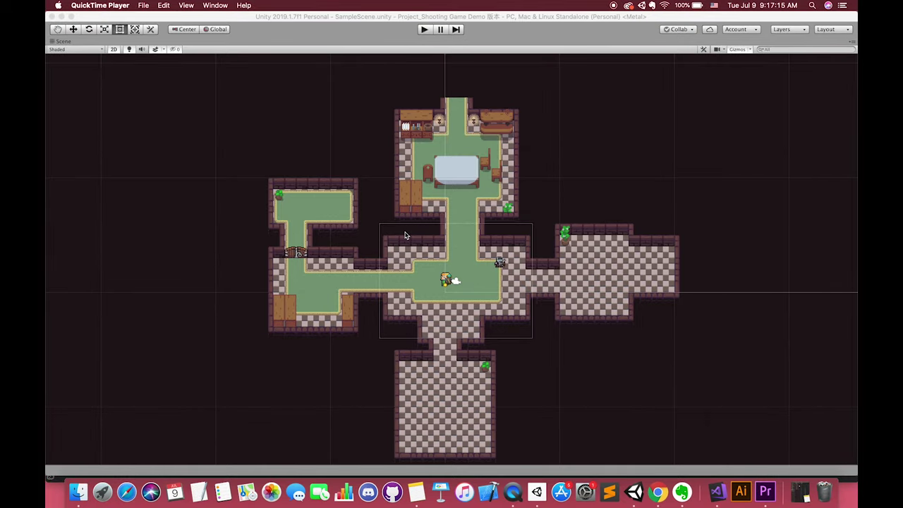
Toggle the dungeon's Scene view between 2D and 3D, orbit it in perspective, and return to 2D mode
{"action": "left_click", "coordinate": [433, 230]}
{"action": "key", "text": "2"}
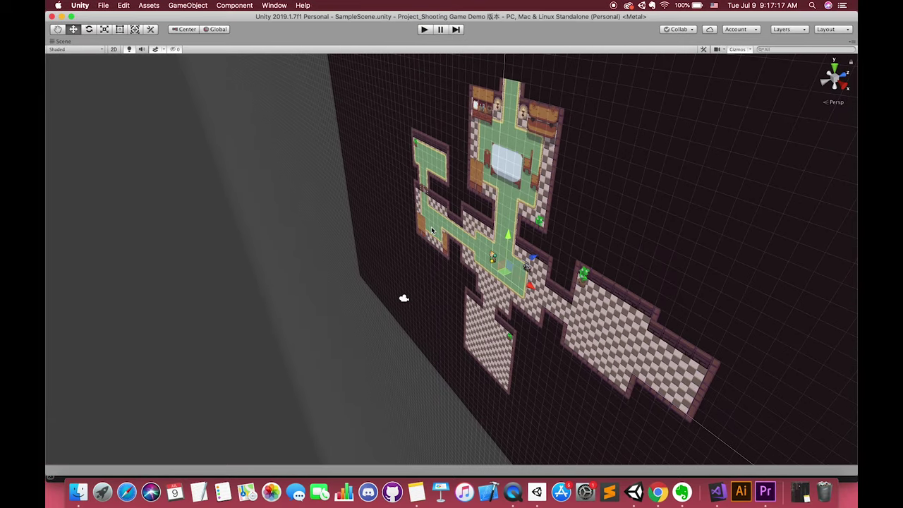
{"action": "key", "text": "2"}
{"action": "key", "text": "2"}
{"action": "left_click_drag", "start_coordinate": [433, 230], "coordinate": [374, 101], "text": "alt"}
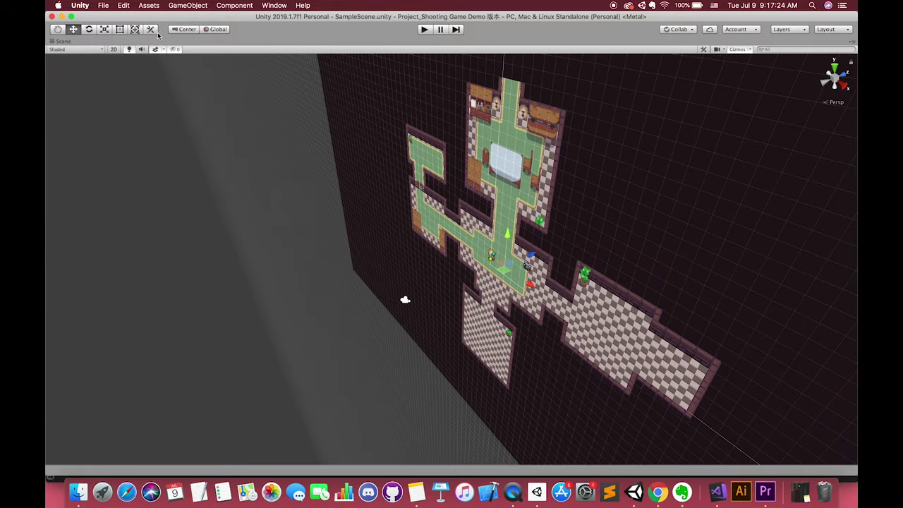
{"action": "left_click", "coordinate": [114, 50]}
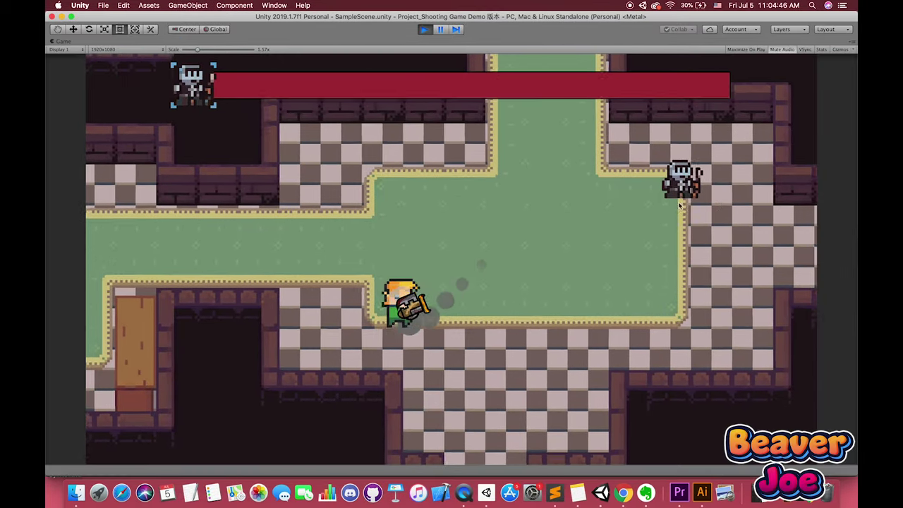
Move the player around the central room and shoot at the skeleton enemy in the running game
{"action": "left_click", "coordinate": [751, 201]}
{"action": "key", "text": "d"}
{"action": "left_click", "coordinate": [750, 201]}
{"action": "key", "text": "s"}
{"action": "left_click", "coordinate": [744, 196]}
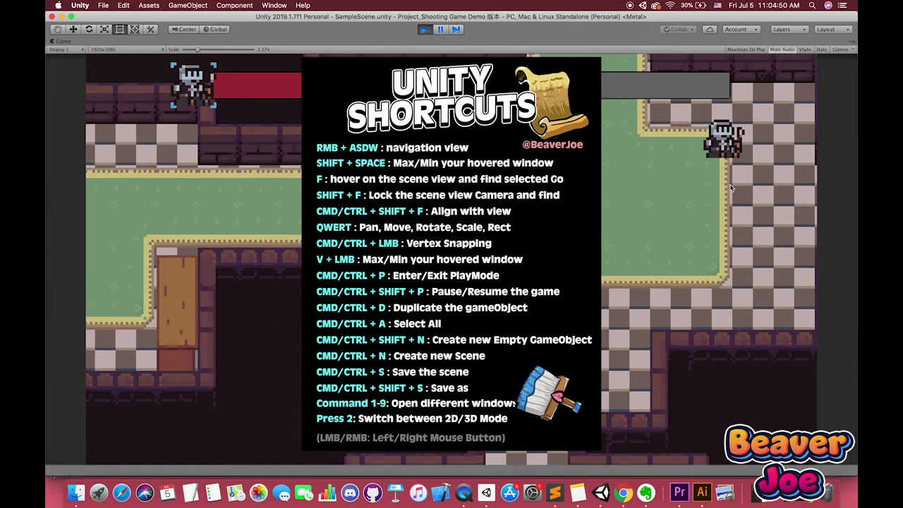
Open the in-game menu, try Discard on the Inventory page, and view the Gallery and Save & Load pages
{"action": "key", "text": "Escape"}
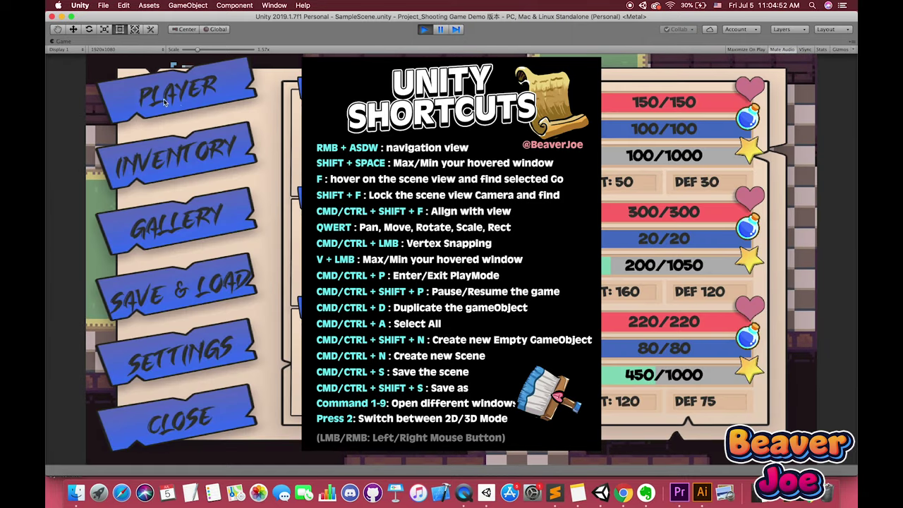
{"action": "left_click", "coordinate": [161, 149]}
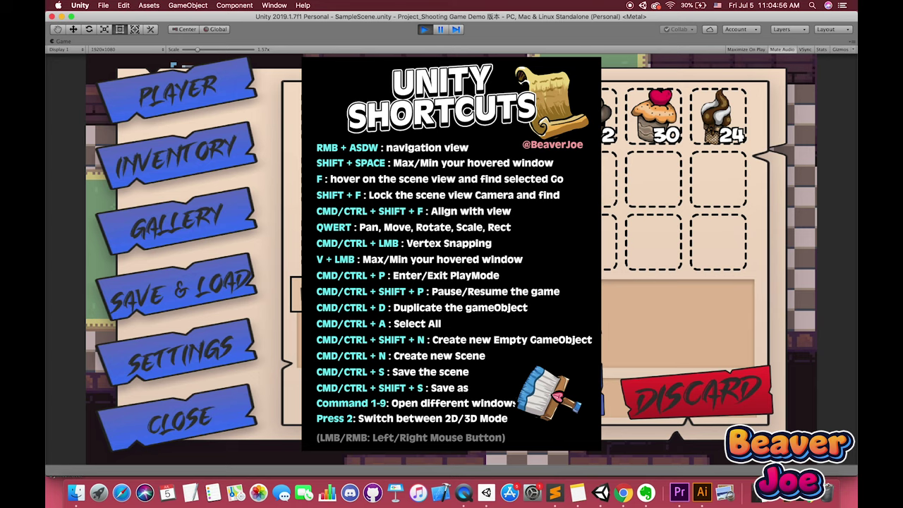
{"action": "left_click", "coordinate": [691, 394]}
{"action": "left_click", "coordinate": [692, 394]}
{"action": "left_click", "coordinate": [179, 219]}
{"action": "left_click", "coordinate": [181, 288]}
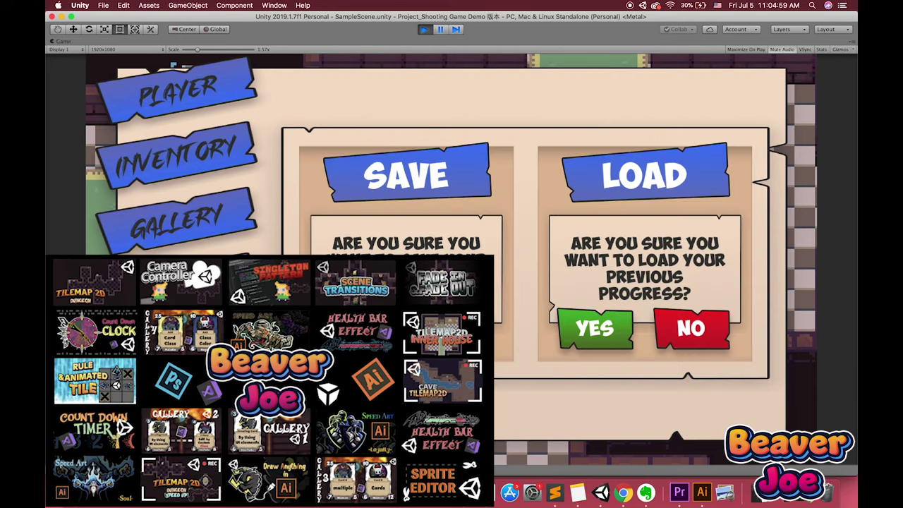
Lower the volume slider to near minimum in the game's Settings, and close the menu after viewing the Inventory
{"action": "left_click", "coordinate": [178, 353]}
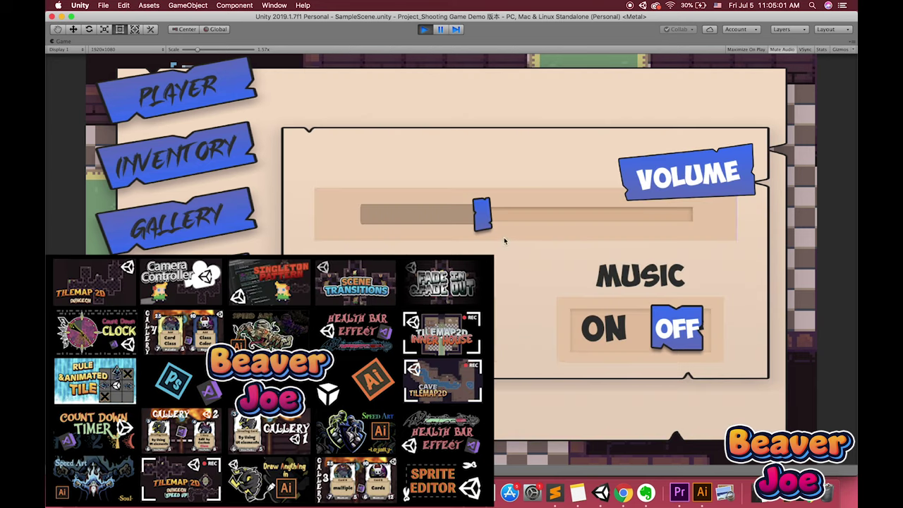
{"action": "left_click_drag", "start_coordinate": [505, 241], "coordinate": [323, 238]}
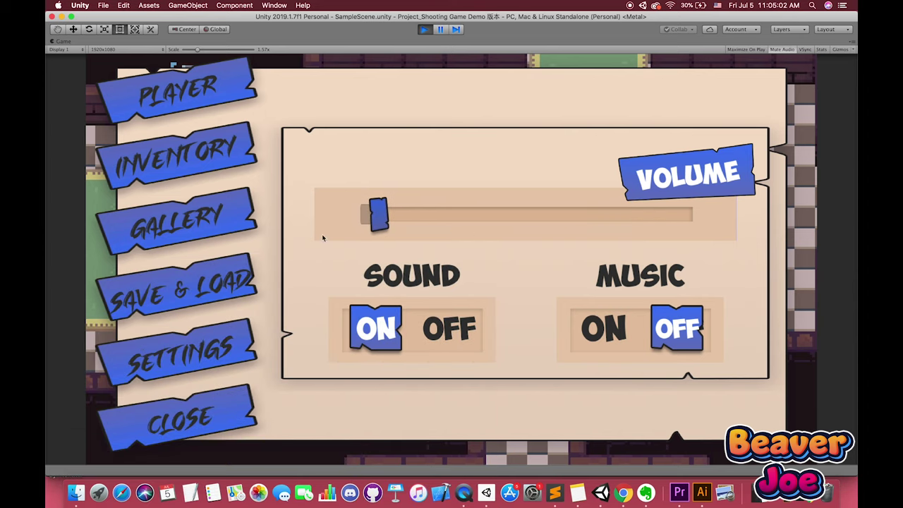
{"action": "left_click", "coordinate": [207, 147]}
{"action": "key", "text": "Escape"}
Move the player around the central room while shooting the skeleton enemy until it is defeated
{"action": "key", "text": "d"}
{"action": "key", "text": "w"}
{"action": "left_click", "coordinate": [653, 181]}
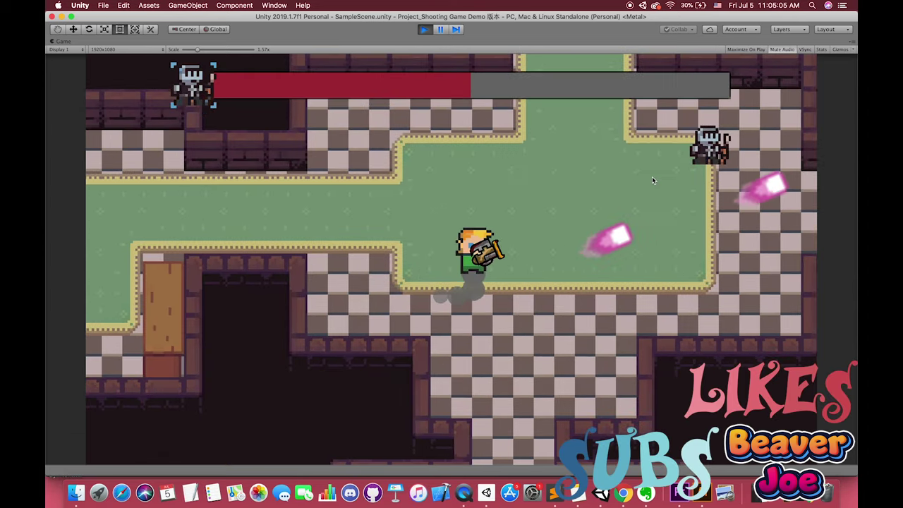
{"action": "left_click", "coordinate": [697, 243]}
{"action": "key", "text": "a"}
{"action": "left_click", "coordinate": [723, 262]}
{"action": "key", "text": "s"}
{"action": "left_click", "coordinate": [713, 255]}
{"action": "left_click", "coordinate": [494, 212]}
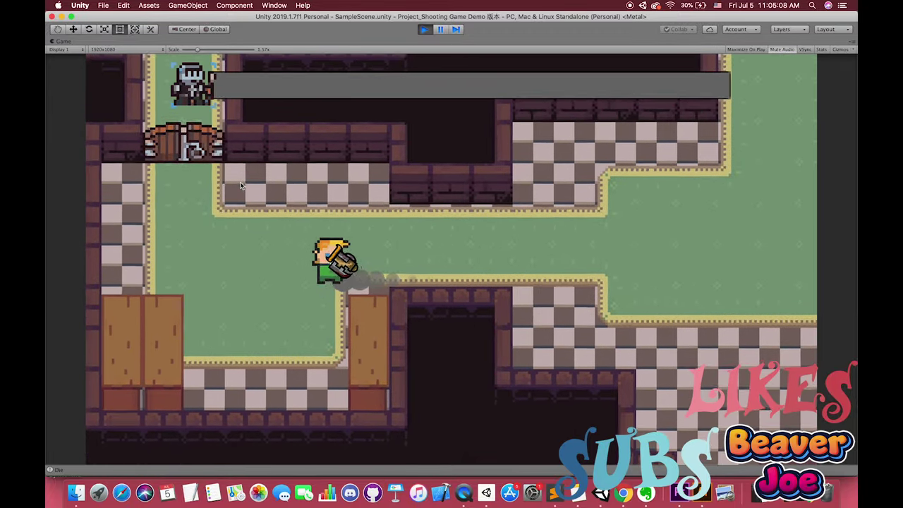
Shoot the wooden double door in the west room until it breaks, and move the player through the doorway
{"action": "left_click", "coordinate": [171, 151]}
{"action": "key", "text": "s"}
{"action": "left_click", "coordinate": [177, 134]}
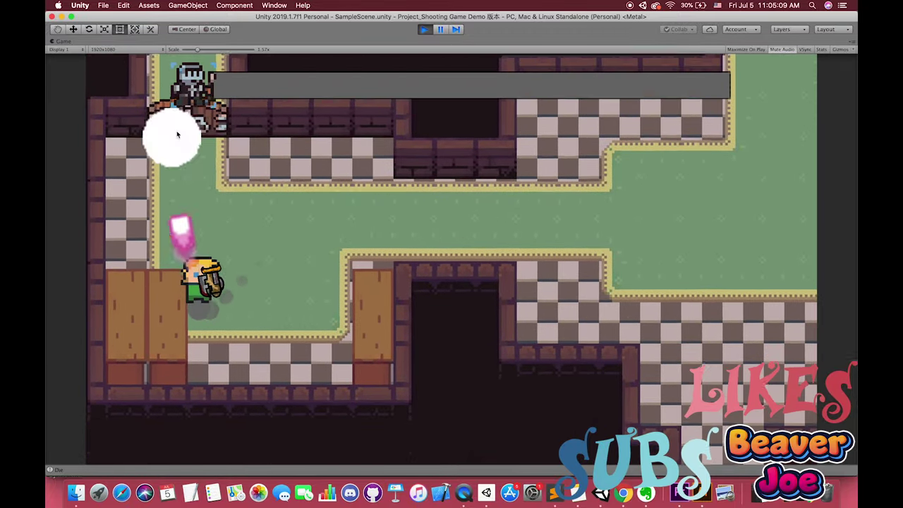
{"action": "key", "text": "w"}
{"action": "left_click", "coordinate": [185, 134]}
{"action": "key", "text": "a"}
{"action": "key", "text": "d"}
{"action": "left_click", "coordinate": [226, 113]}
Walk the player around the corridor beyond the broken door, fire once, and return south through the doorway
{"action": "key", "text": "a"}
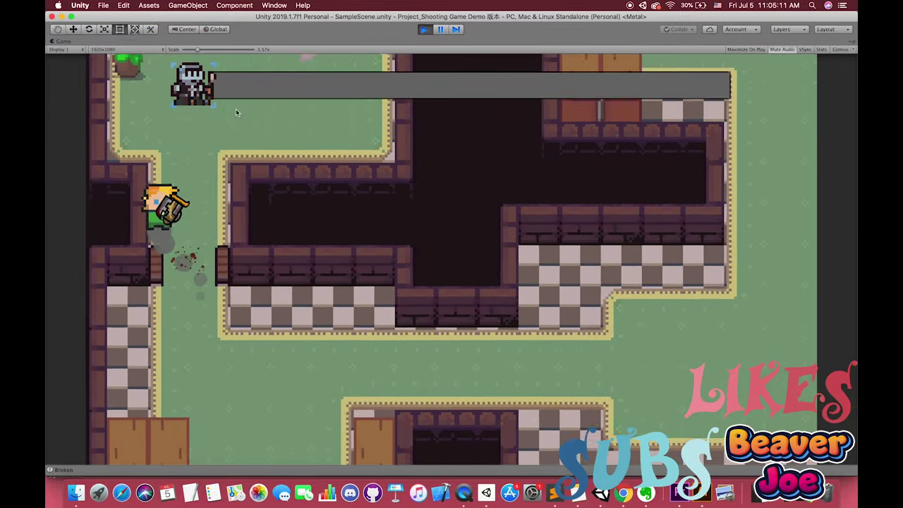
{"action": "key", "text": "d"}
{"action": "left_click", "coordinate": [296, 141]}
{"action": "key", "text": "s"}
{"action": "key", "text": "a"}
{"action": "key", "text": "s"}
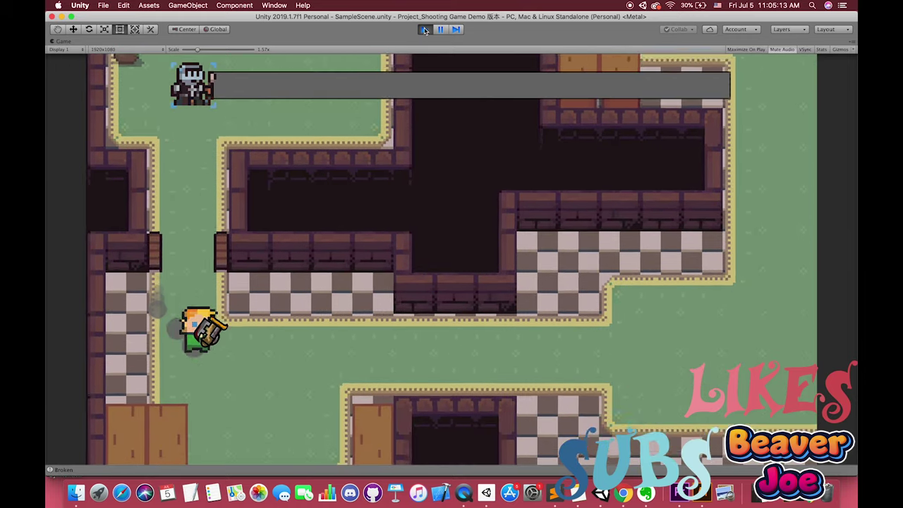